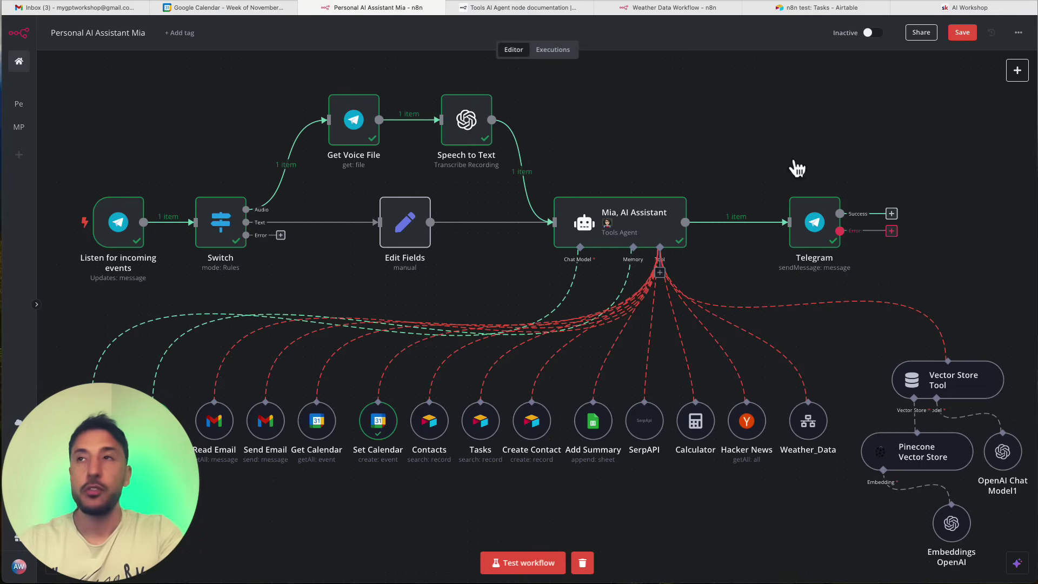
Switch to the AI Workshop community calendar and view the details of the November 8 LIVE BUILD event.
{"action": "left_click", "coordinate": [974, 8]}
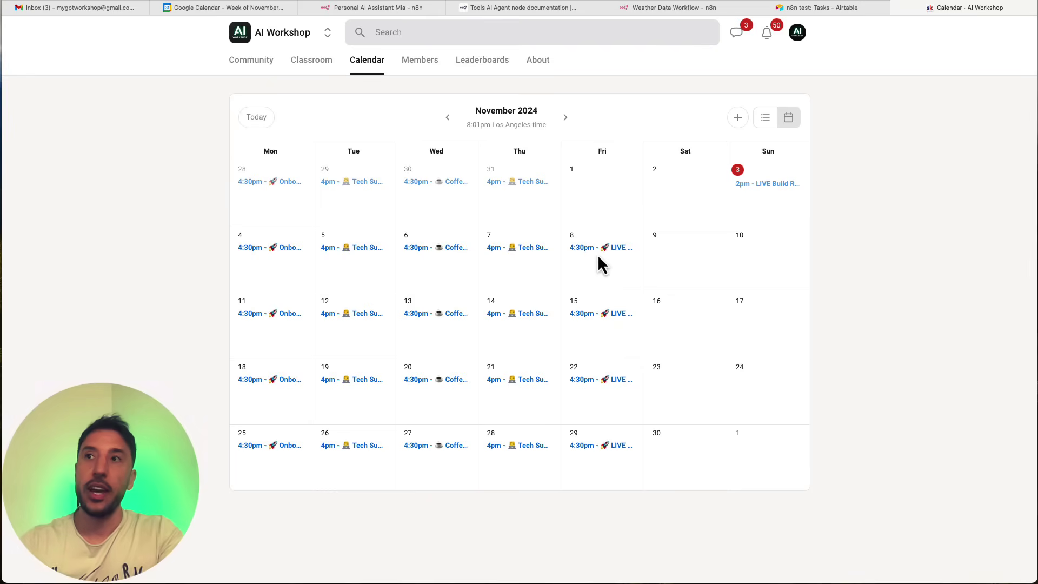
{"action": "left_click", "coordinate": [599, 250]}
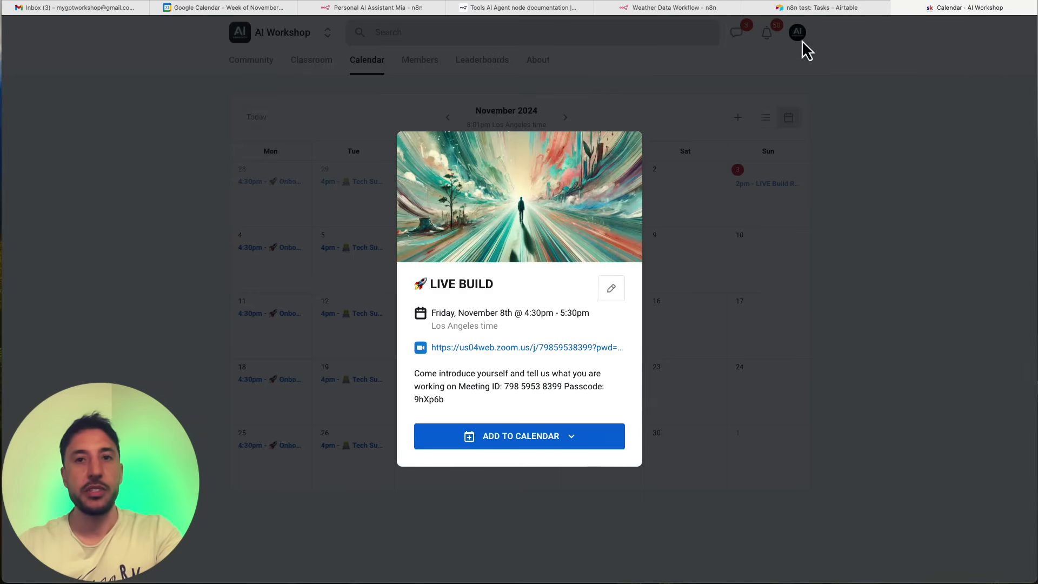
{"action": "left_click", "coordinate": [637, 103]}
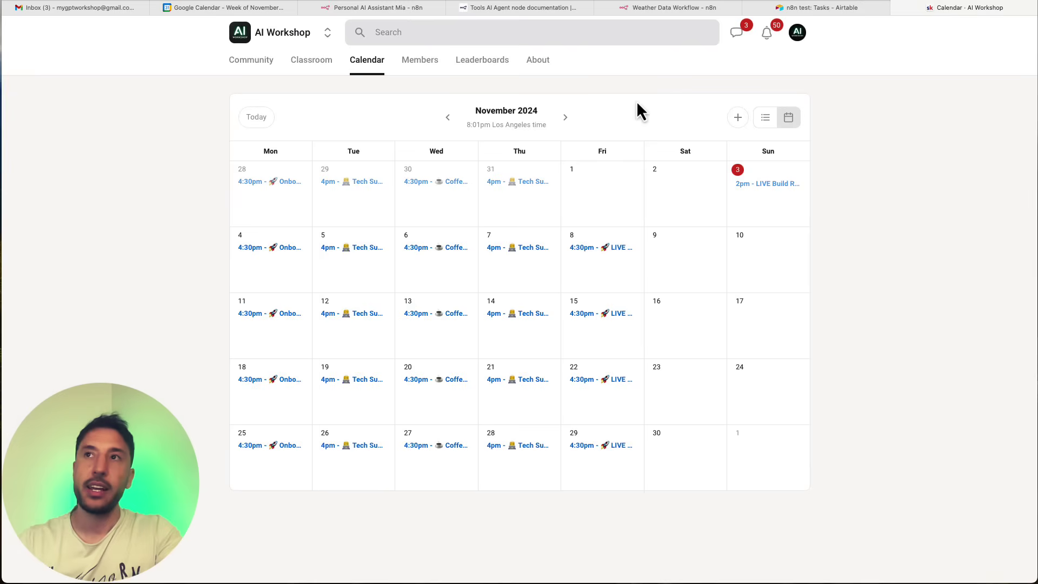
Browse the course list in the AI Workshop Classroom.
{"action": "left_click", "coordinate": [327, 61]}
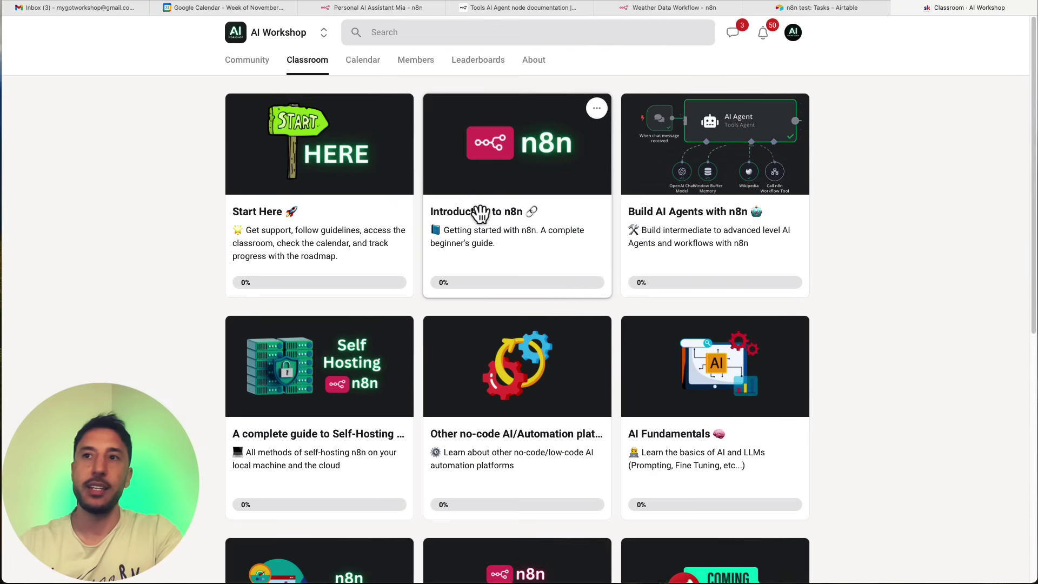
{"action": "scroll", "coordinate": [379, 292], "scroll_direction": "down", "scroll_amount": 3}
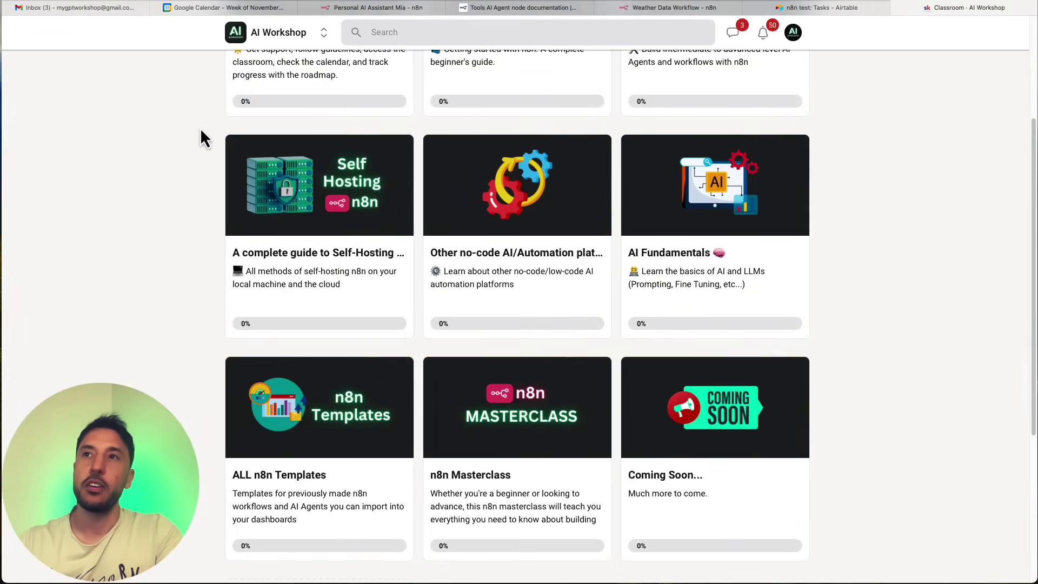
{"action": "scroll", "coordinate": [201, 131], "scroll_direction": "up", "scroll_amount": 3}
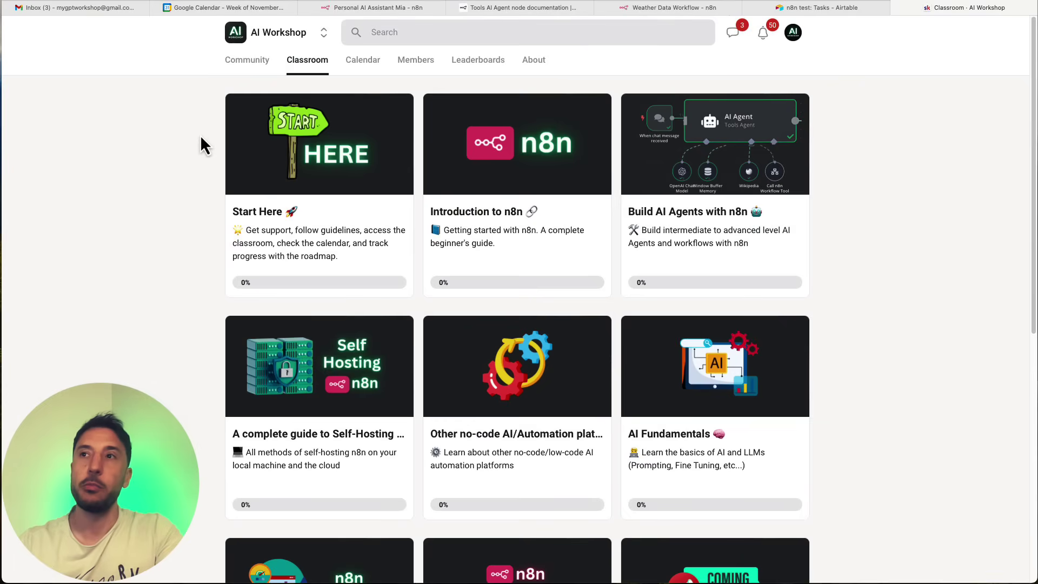
Look through the pinned and recent posts in the Community feed.
{"action": "left_click", "coordinate": [247, 61]}
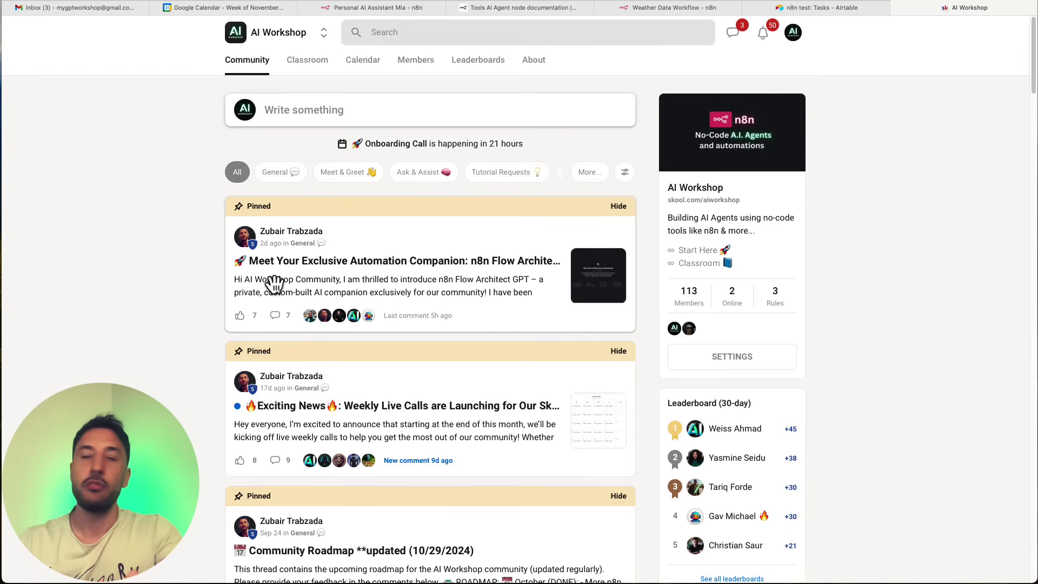
{"action": "scroll", "coordinate": [274, 283], "scroll_direction": "down", "scroll_amount": 1}
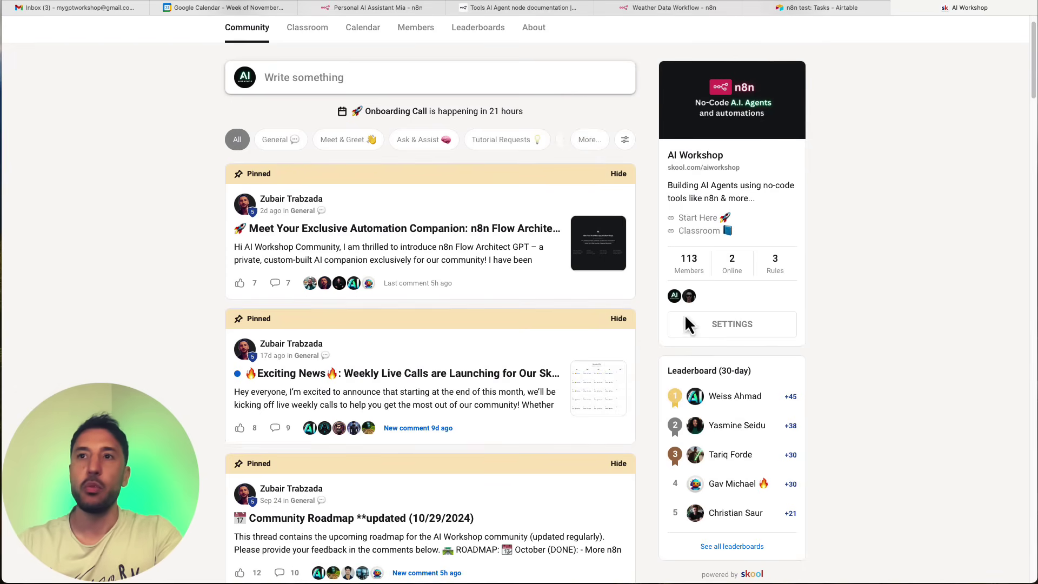
{"action": "scroll", "coordinate": [505, 320], "scroll_direction": "down", "scroll_amount": 8}
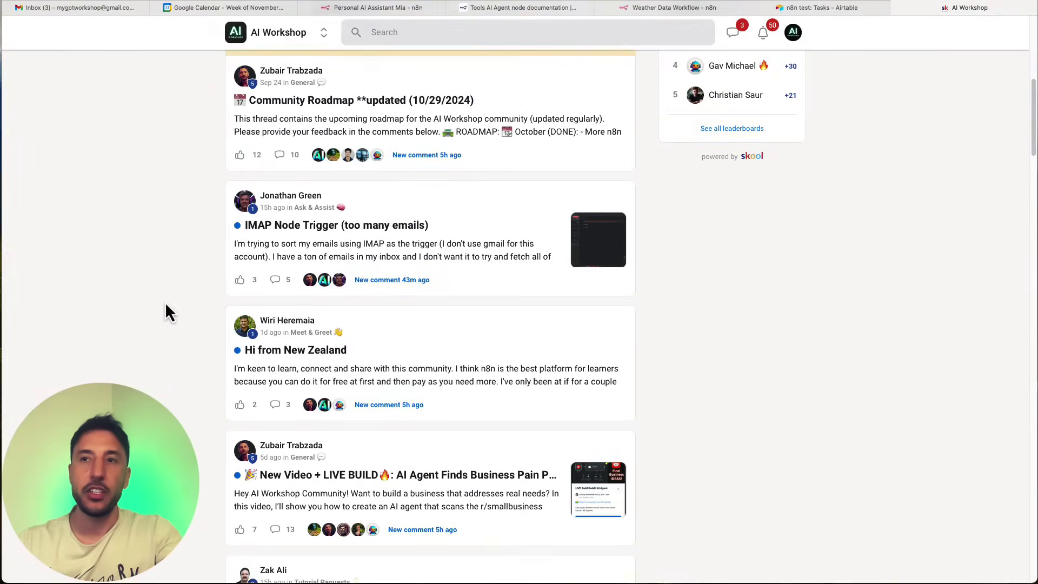
{"action": "scroll", "coordinate": [165, 302], "scroll_direction": "down", "scroll_amount": 4}
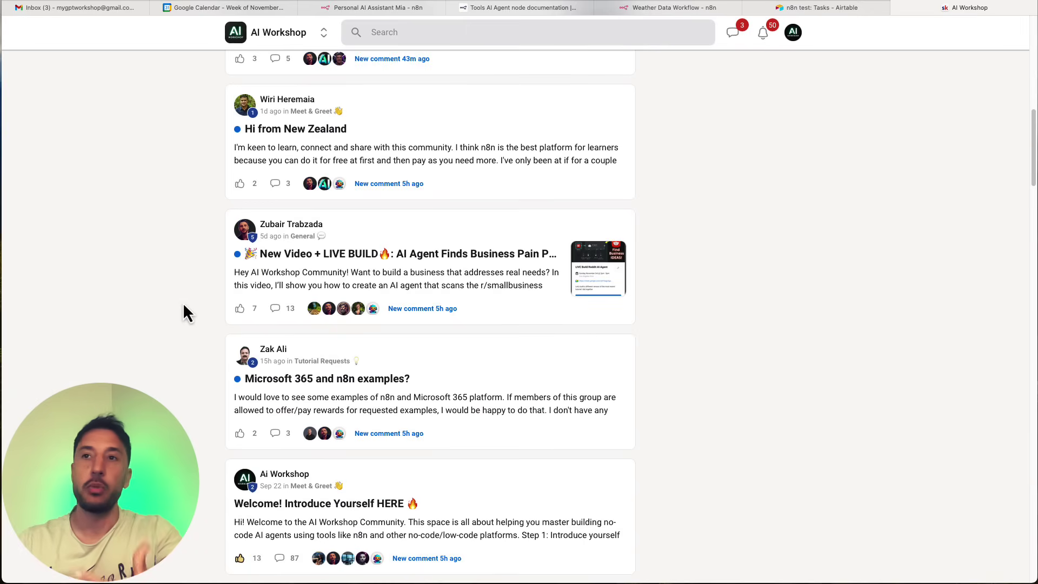
{"action": "scroll", "coordinate": [186, 297], "scroll_direction": "down", "scroll_amount": 4}
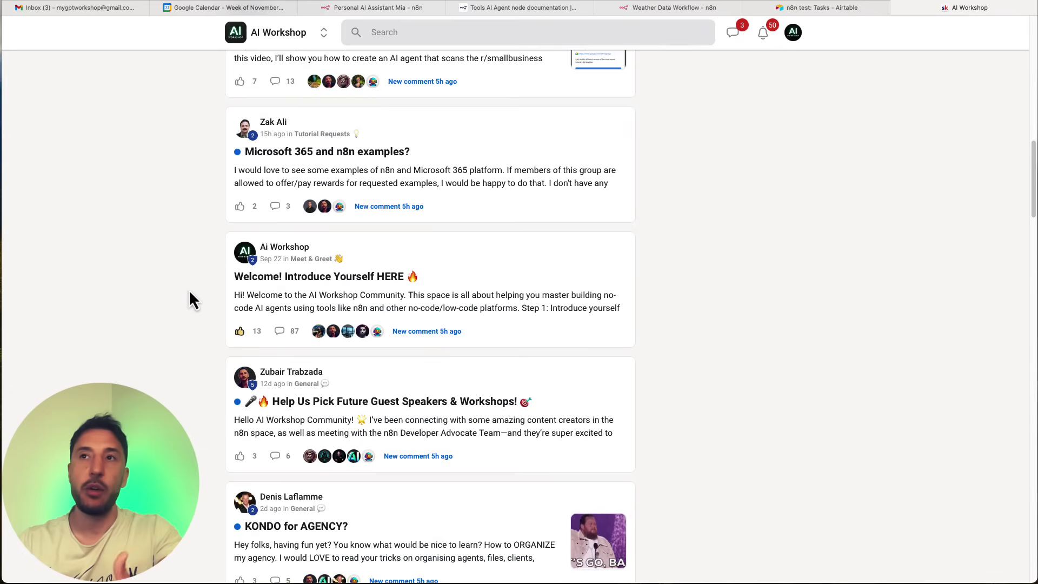
{"action": "scroll", "coordinate": [189, 293], "scroll_direction": "up", "scroll_amount": 15}
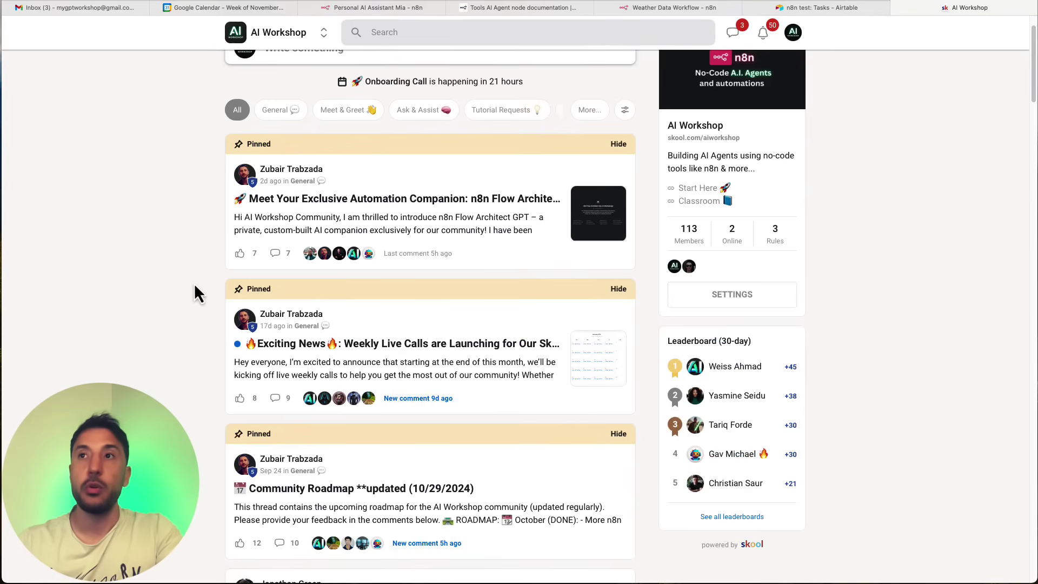
View the pinned n8n Flow Architect GPT post and its enlarged screenshot, and close both.
{"action": "left_click", "coordinate": [452, 198]}
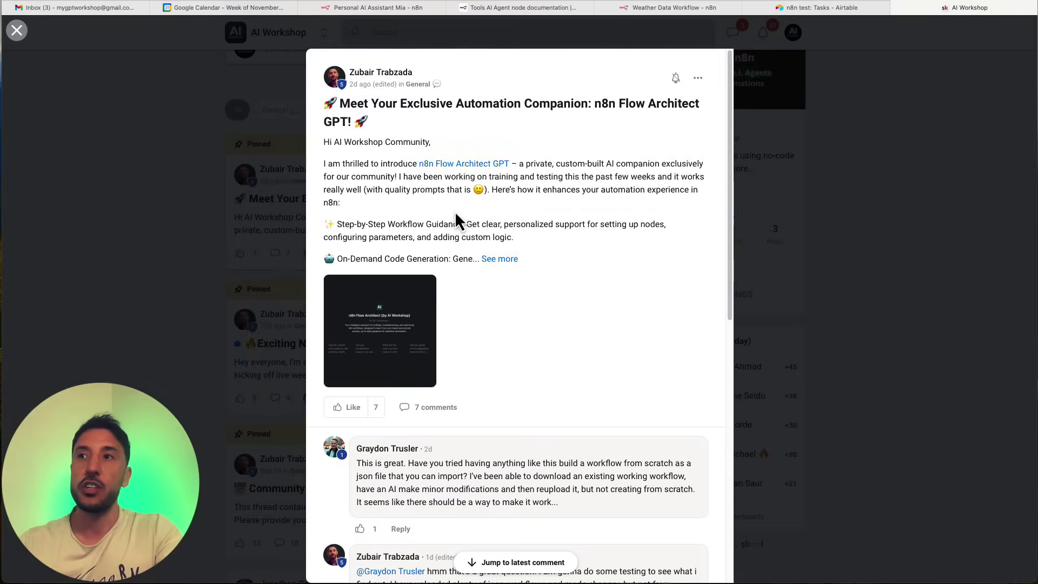
{"action": "left_click", "coordinate": [392, 321]}
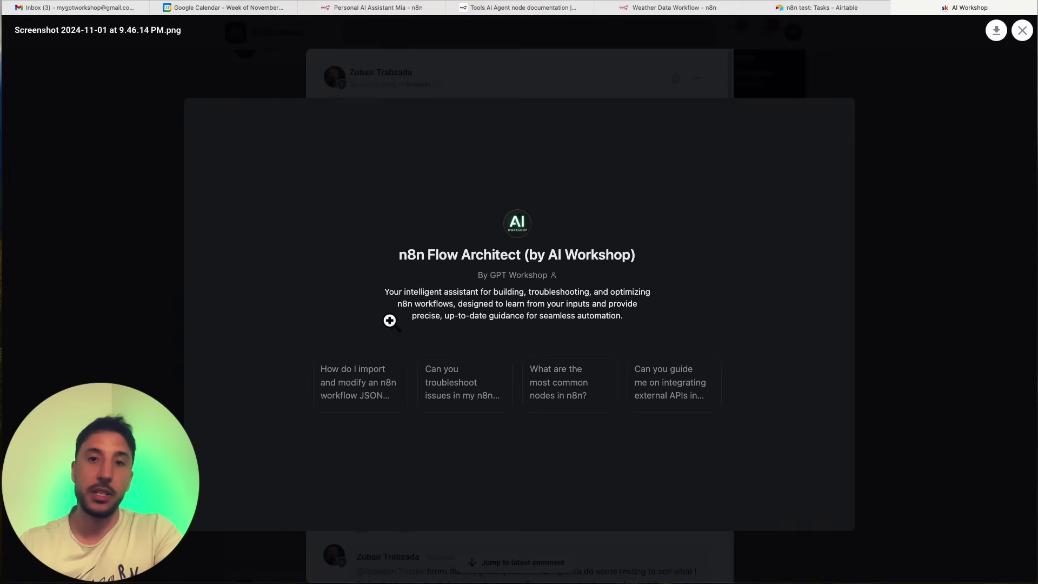
{"action": "left_click", "coordinate": [172, 231]}
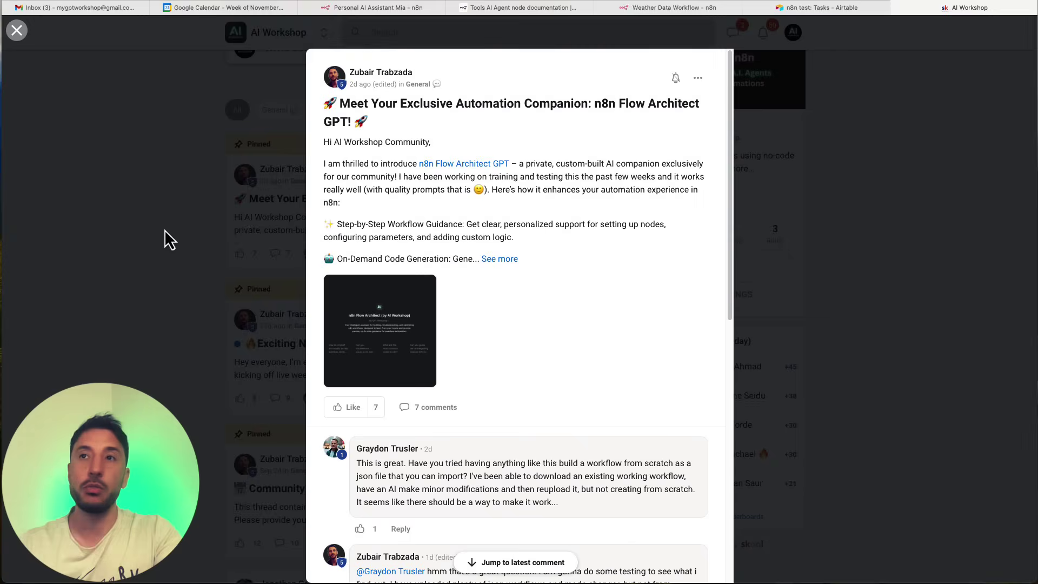
{"action": "left_click", "coordinate": [297, 258]}
Revisit the Classroom courses and the November 2024 calendar, and return to the Community feed.
{"action": "left_click", "coordinate": [319, 64]}
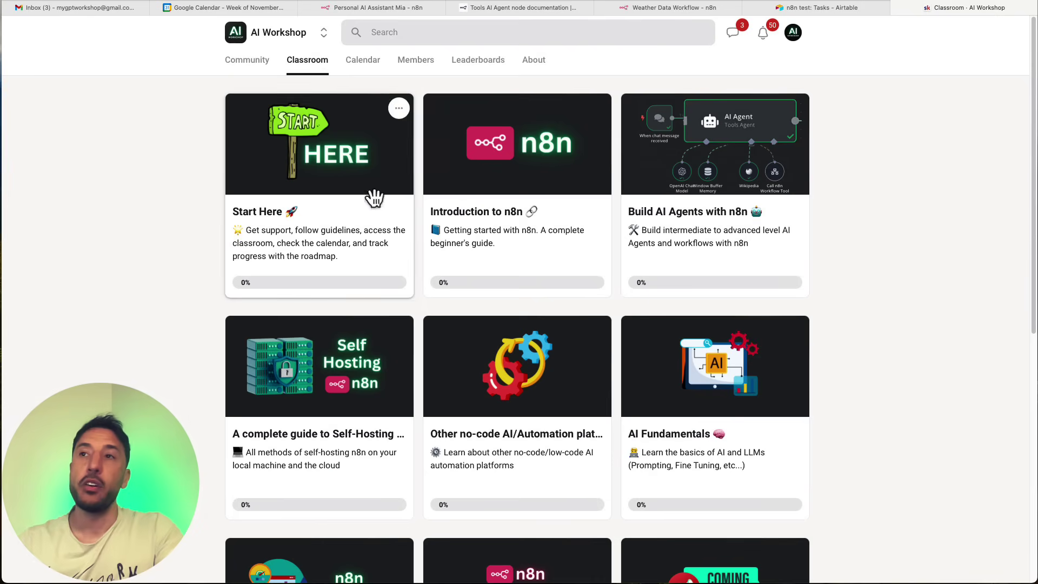
{"action": "left_click", "coordinate": [376, 62]}
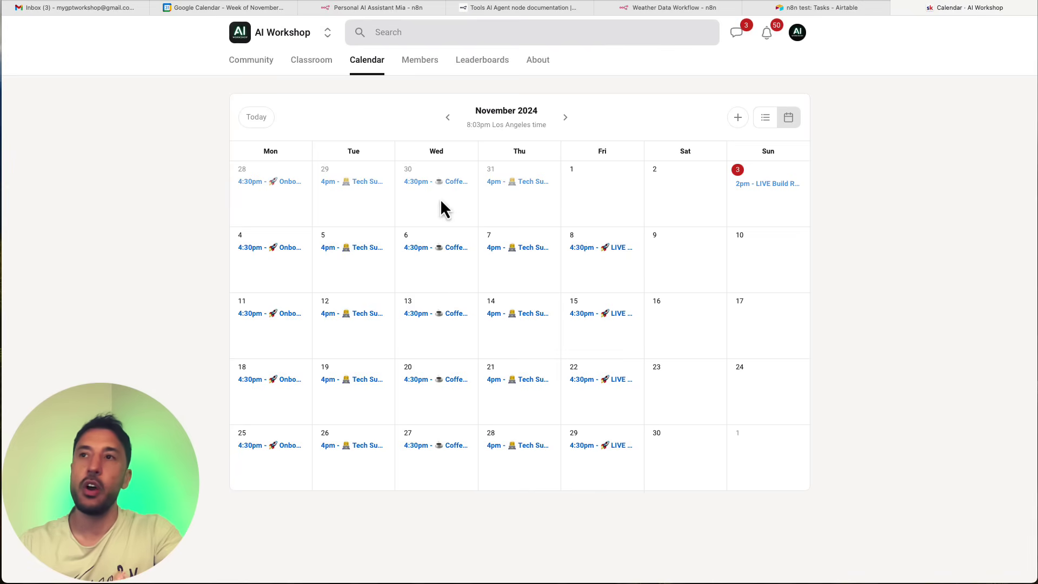
{"action": "left_click", "coordinate": [261, 60]}
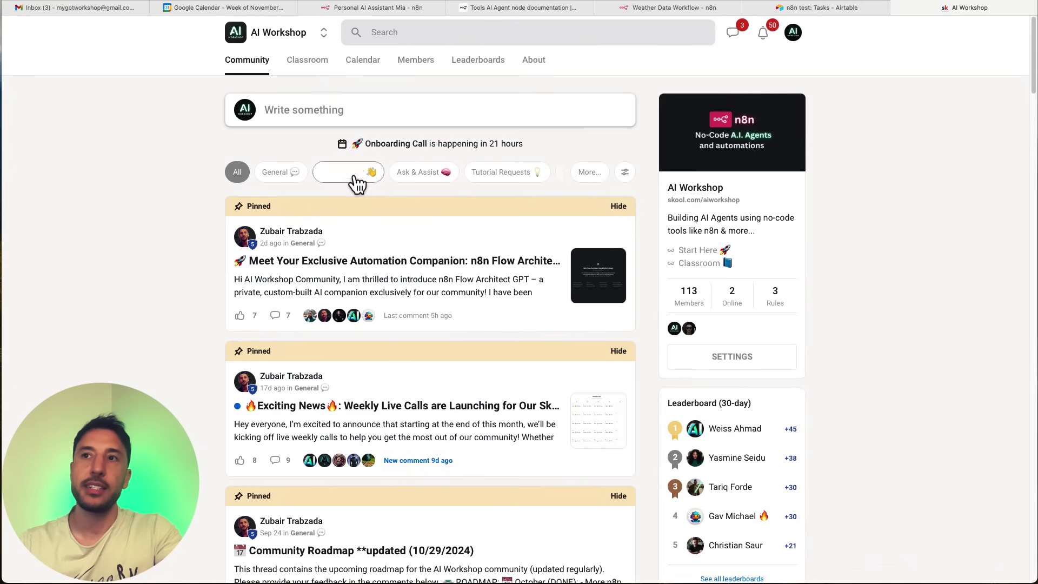
Filter the Community feed to Ask & Assist and look through the members' questions.
{"action": "left_click", "coordinate": [419, 173]}
{"action": "scroll", "coordinate": [408, 323], "scroll_direction": "down", "scroll_amount": 4}
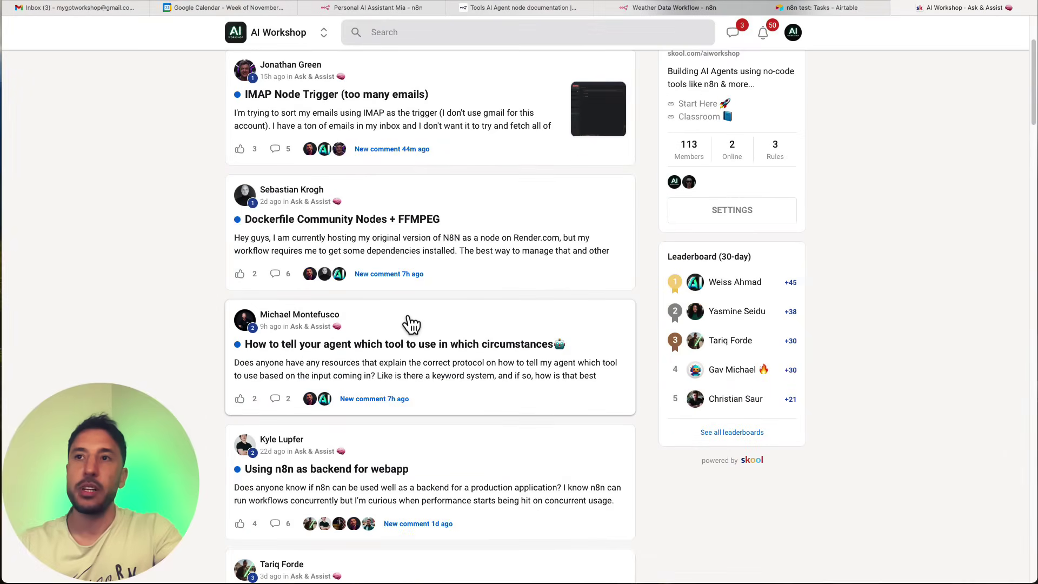
{"action": "scroll", "coordinate": [411, 324], "scroll_direction": "down", "scroll_amount": 3}
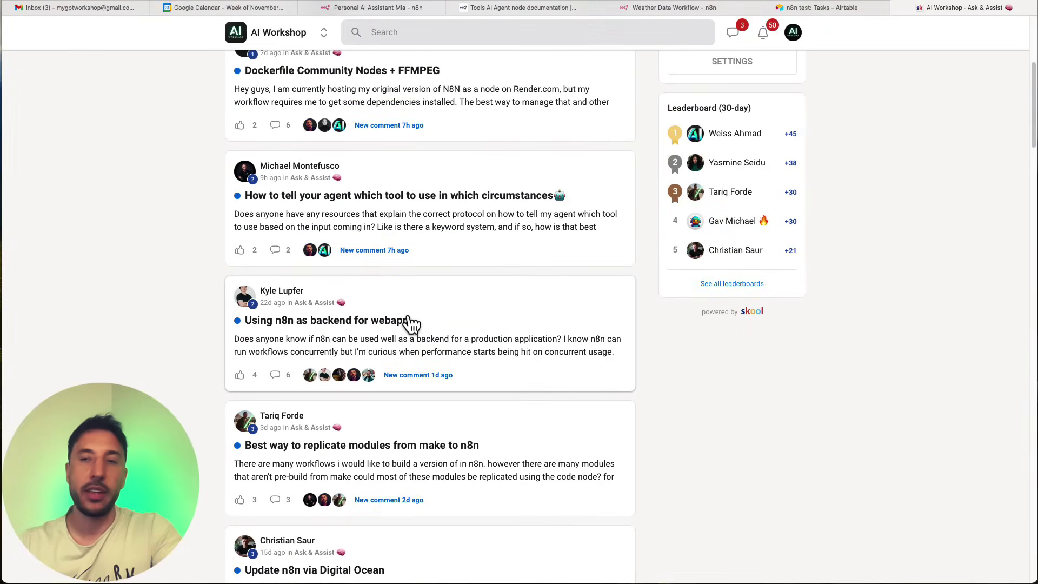
{"action": "scroll", "coordinate": [464, 204], "scroll_direction": "up", "scroll_amount": 7}
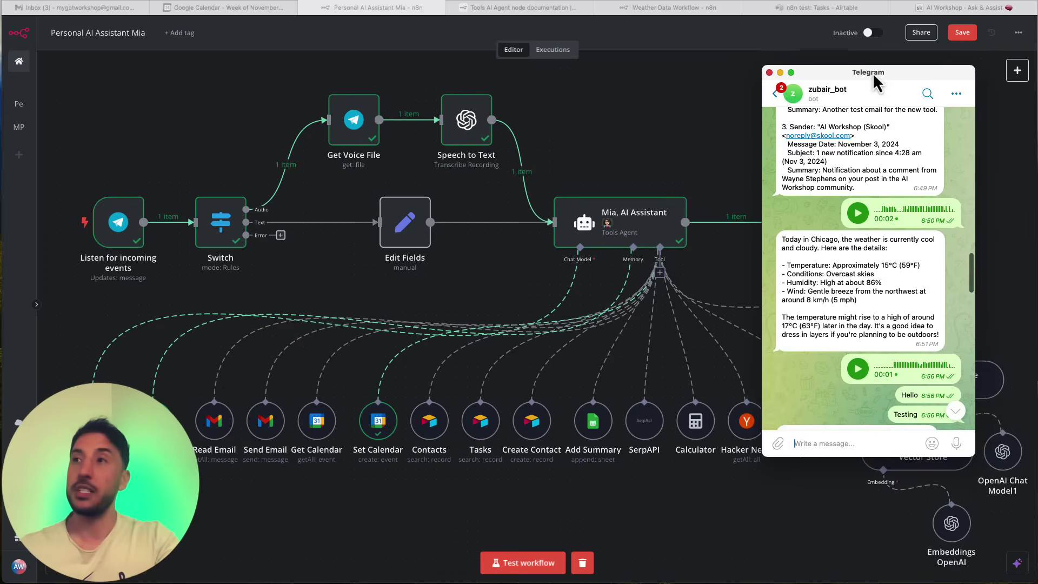
Switch to Telegram beside the Personal AI Assistant Mia workflow and review the bot chat down to its latest messages.
{"action": "left_click_drag", "start_coordinate": [873, 73], "coordinate": [848, 80]}
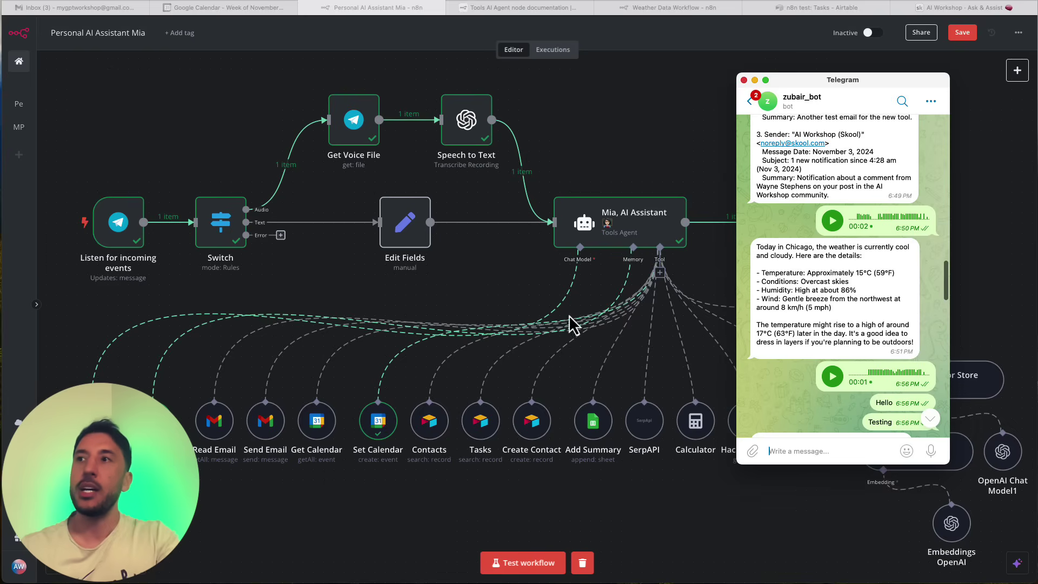
{"action": "scroll", "coordinate": [797, 279], "scroll_direction": "down", "scroll_amount": 3}
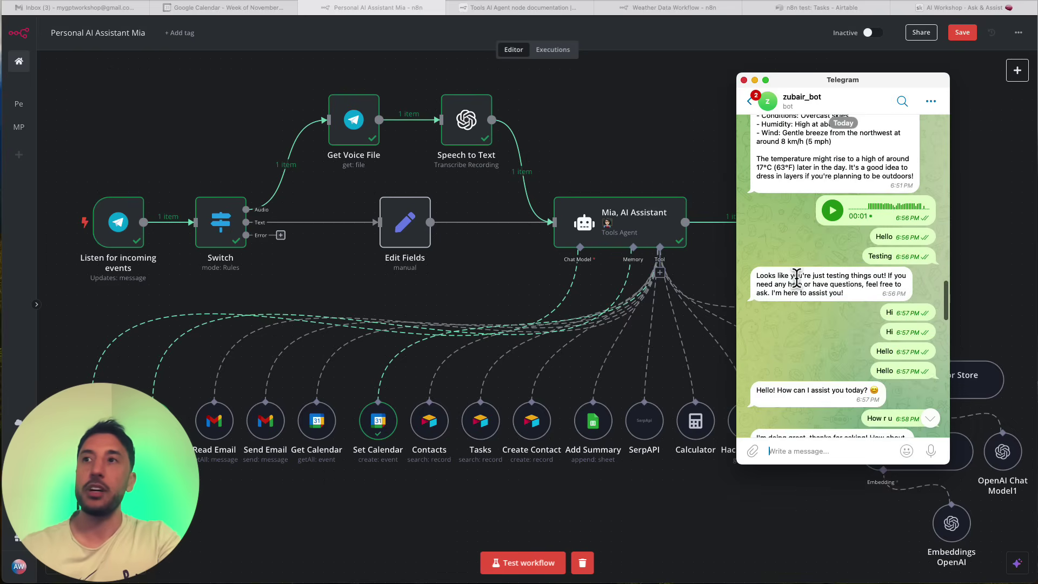
{"action": "scroll", "coordinate": [797, 279], "scroll_direction": "down", "scroll_amount": 5}
{"action": "left_click", "coordinate": [651, 151]}
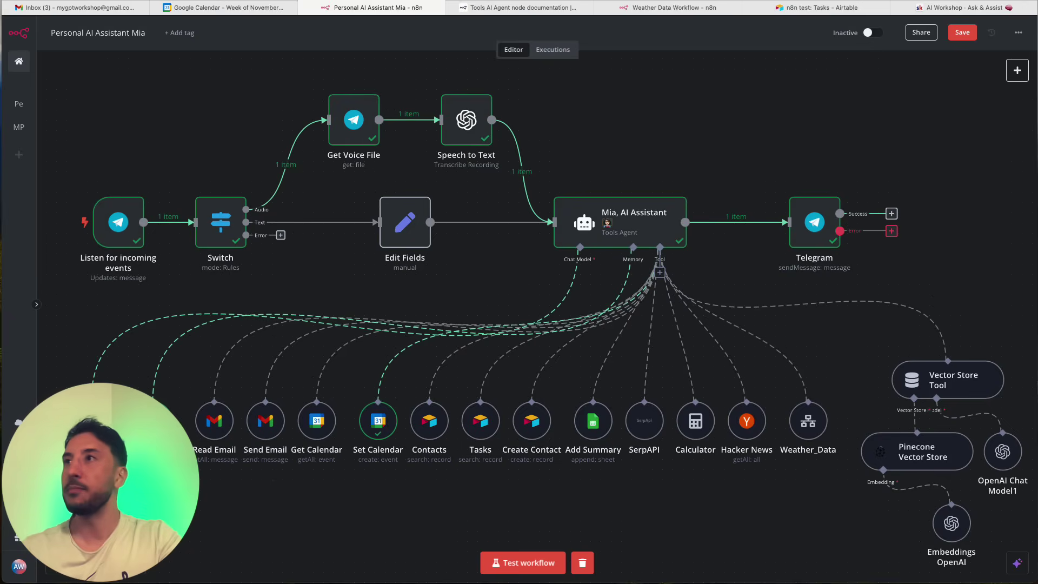
{"action": "key", "text": "super+Tab"}
{"action": "scroll", "coordinate": [862, 209], "scroll_direction": "down", "scroll_amount": 15}
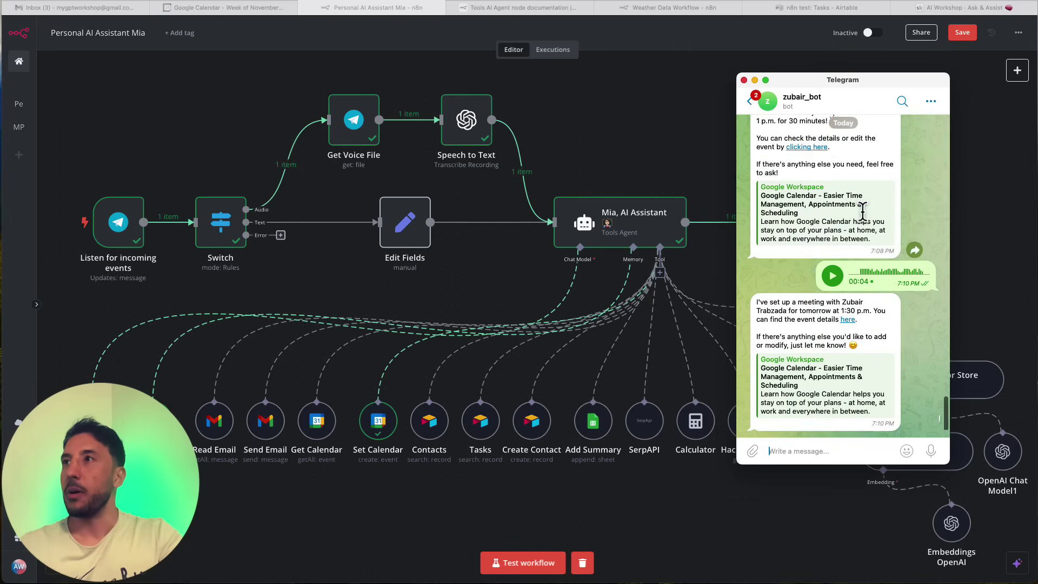
Move the Telegram window away from the middle of the workflow and switch to the Gmail inbox.
{"action": "left_click_drag", "start_coordinate": [918, 91], "coordinate": [996, 35]}
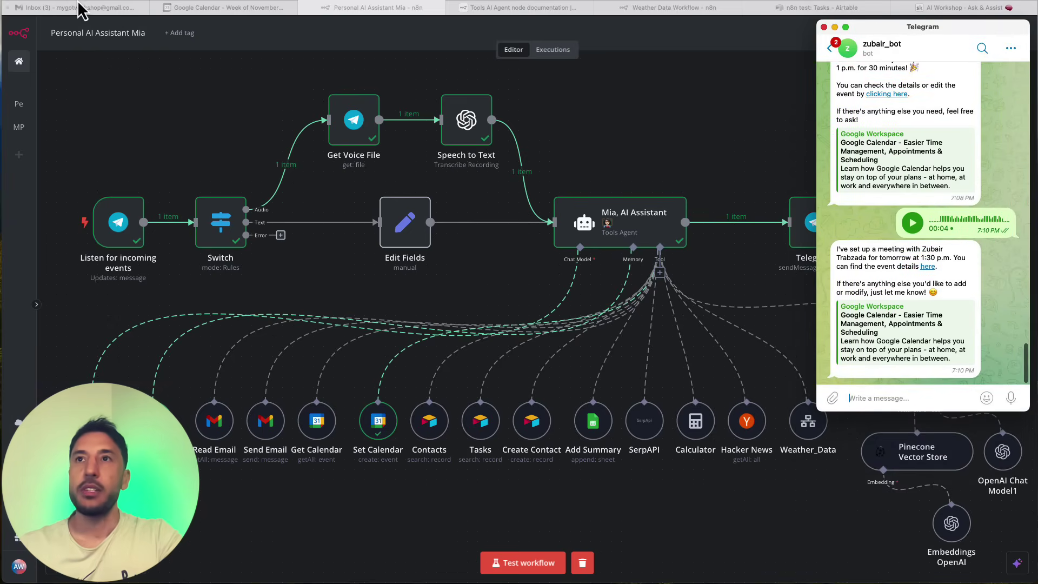
{"action": "key", "text": "super+Tab"}
{"action": "left_click", "coordinate": [76, 11]}
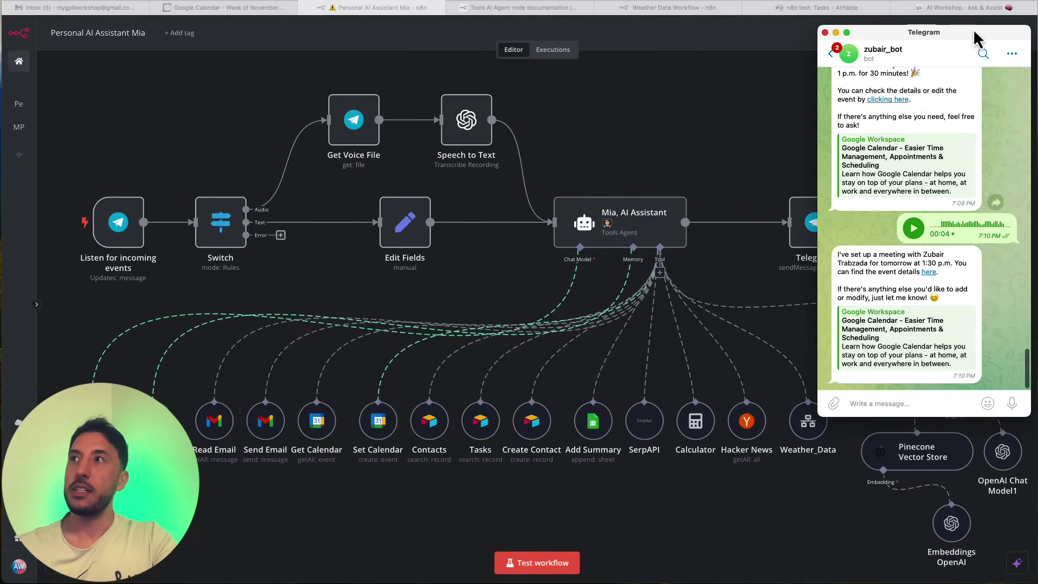
Start a test run of the Personal AI Assistant Mia workflow and bring the Telegram chat window back into view.
{"action": "left_click_drag", "start_coordinate": [955, 36], "coordinate": [1037, 59]}
{"action": "left_click", "coordinate": [553, 565]}
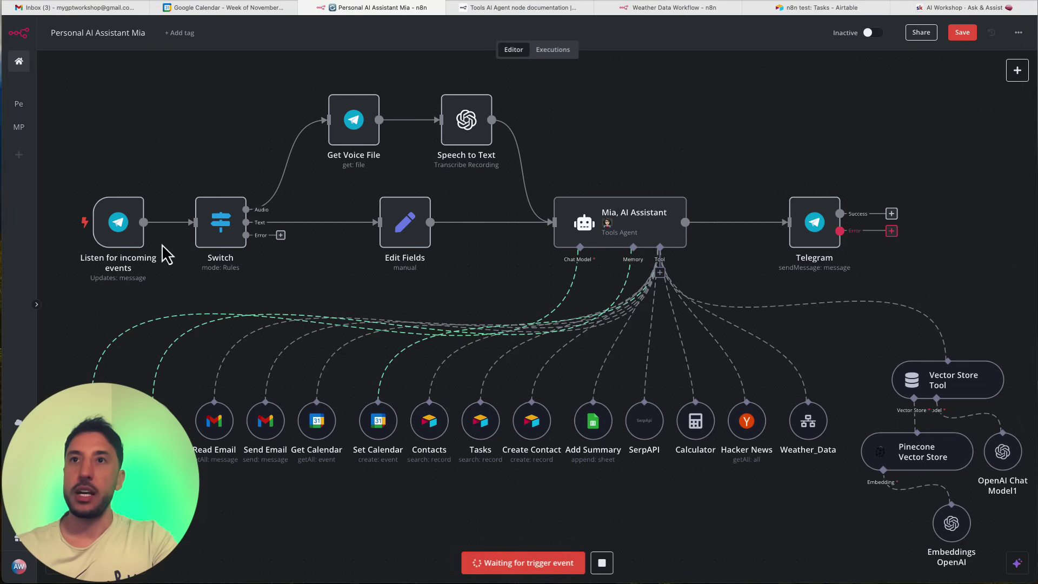
{"action": "mouse_move", "coordinate": [129, 248]}
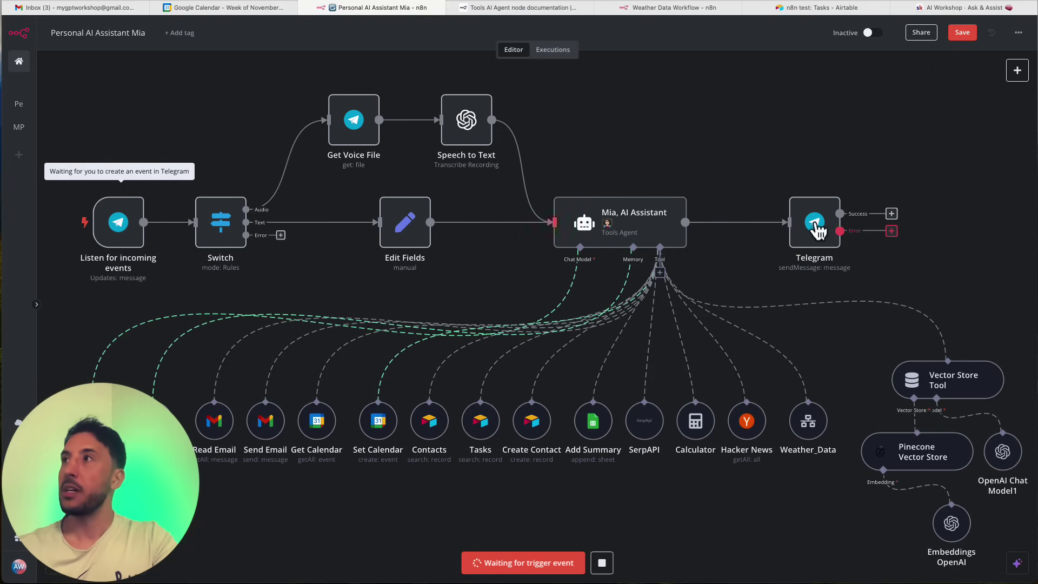
{"action": "left_click_drag", "start_coordinate": [1037, 53], "coordinate": [951, 33]}
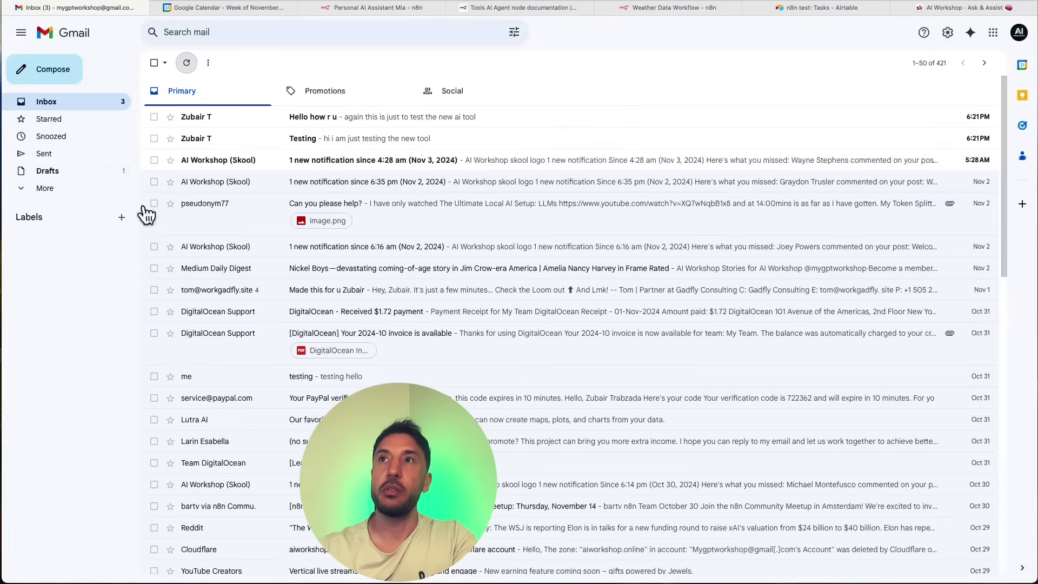
Return from Gmail to the Personal AI Assistant Mia workflow and clear its previous execution data.
{"action": "left_click", "coordinate": [352, 9]}
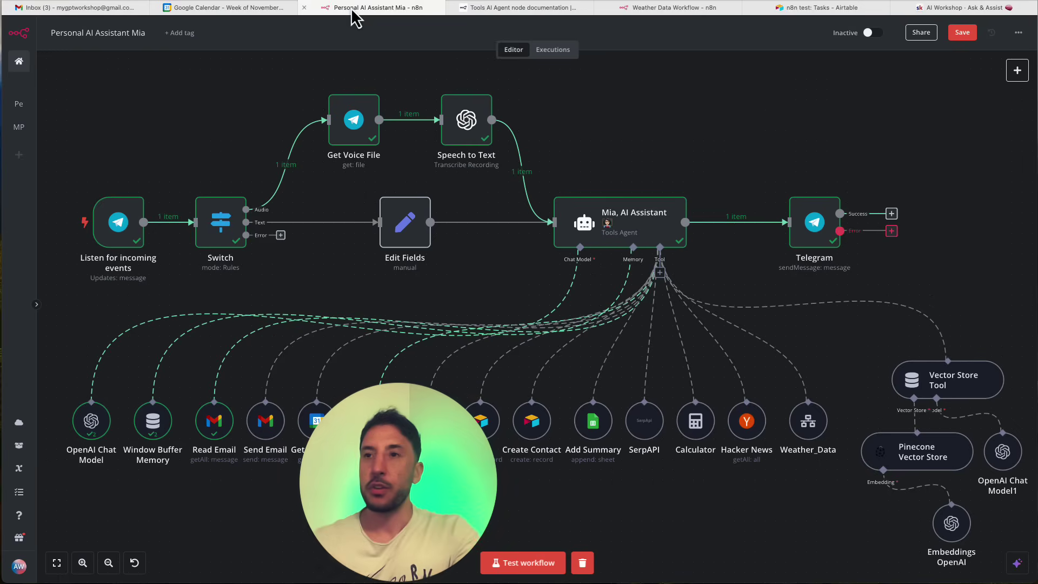
{"action": "left_click", "coordinate": [582, 563]}
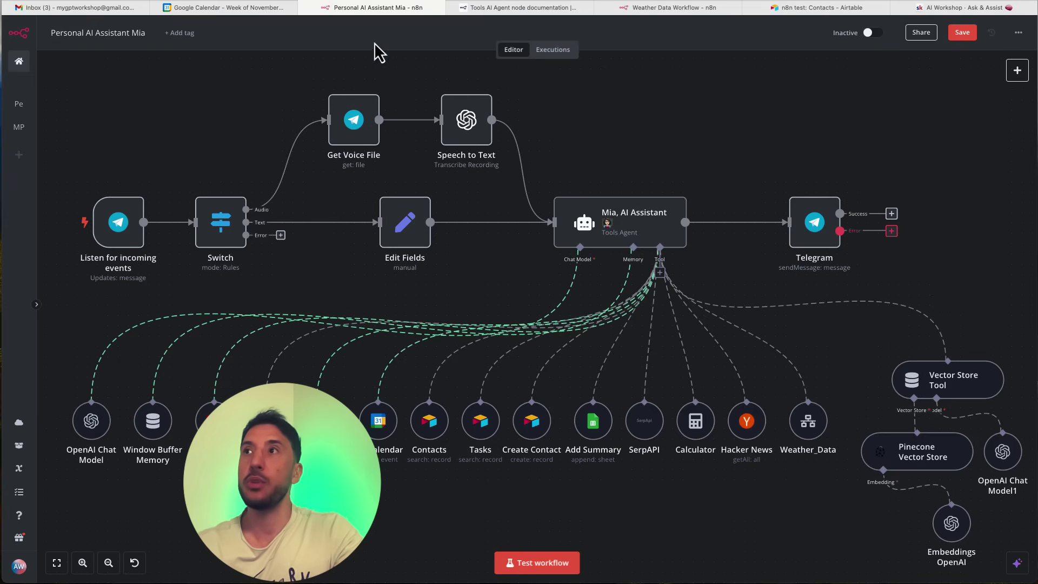
Check the Contacts table in the n8n test Airtable base and start another test run of the assistant workflow.
{"action": "left_click", "coordinate": [599, 10]}
{"action": "left_click", "coordinate": [846, 9]}
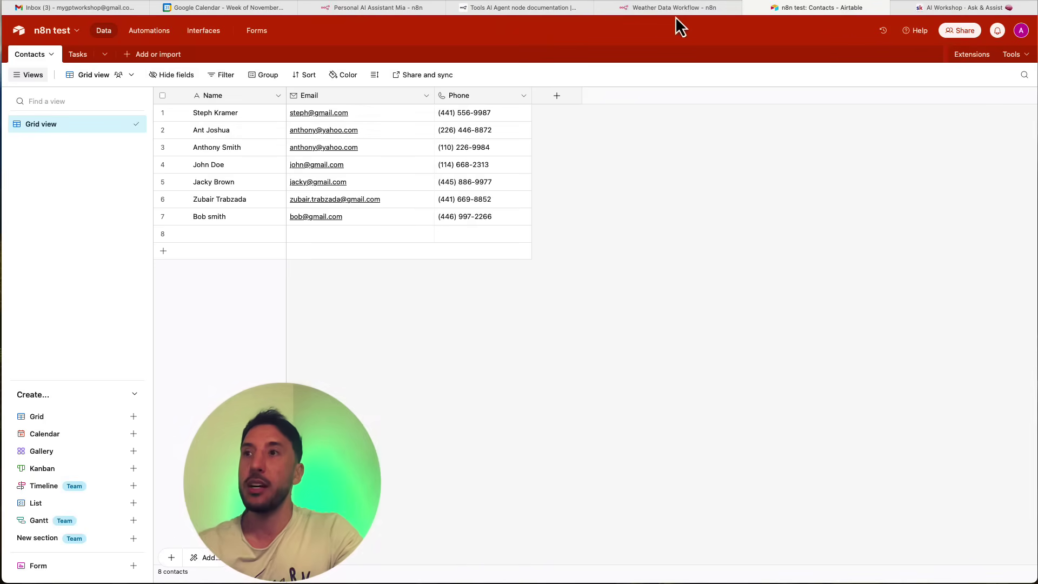
{"action": "left_click", "coordinate": [377, 8]}
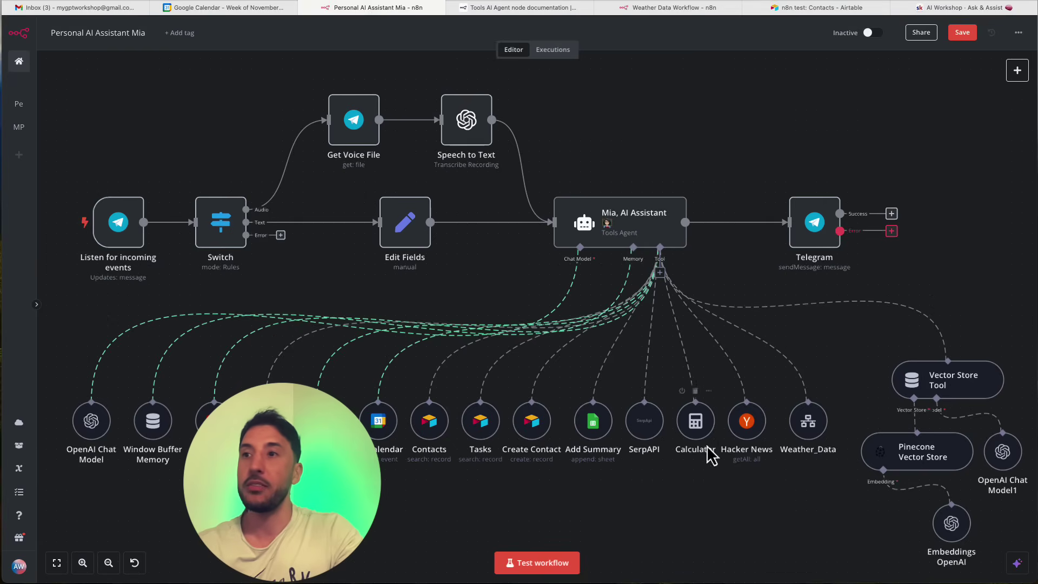
{"action": "left_click", "coordinate": [520, 566]}
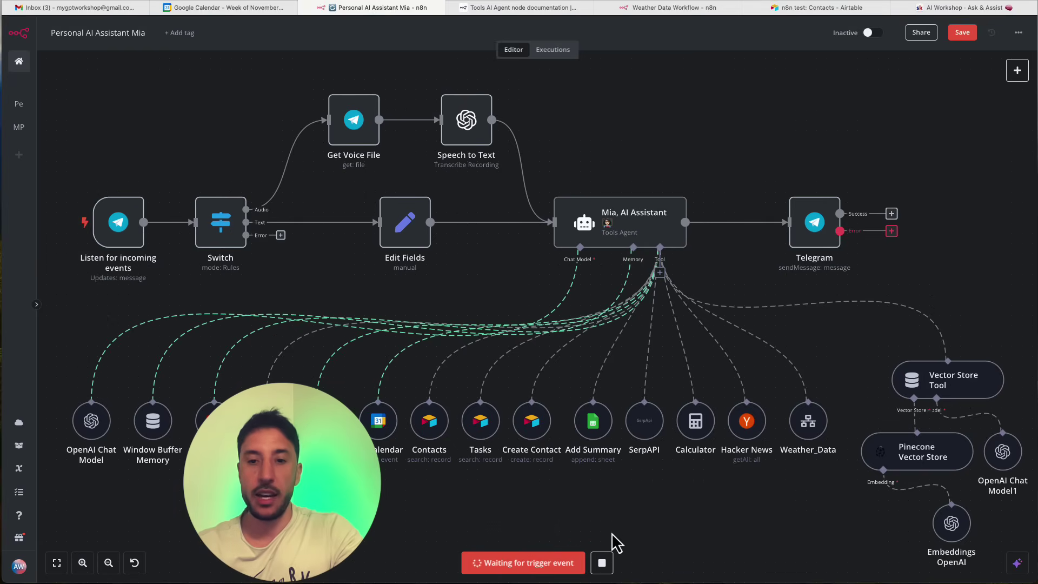
View the Tasks table in the n8n test Airtable base and start another test run of the assistant workflow.
{"action": "key", "text": "super+Tab"}
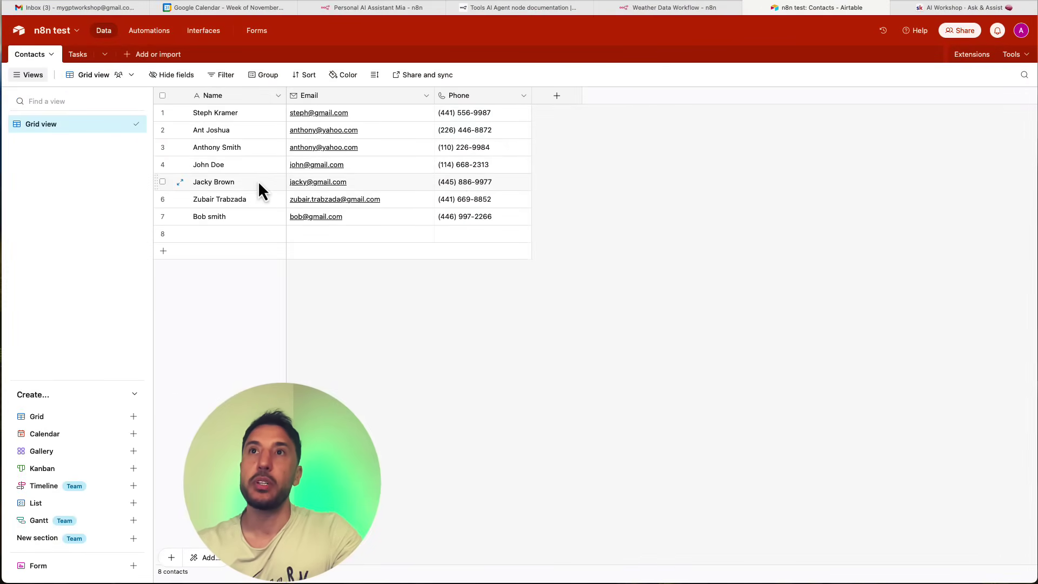
{"action": "left_click", "coordinate": [78, 55]}
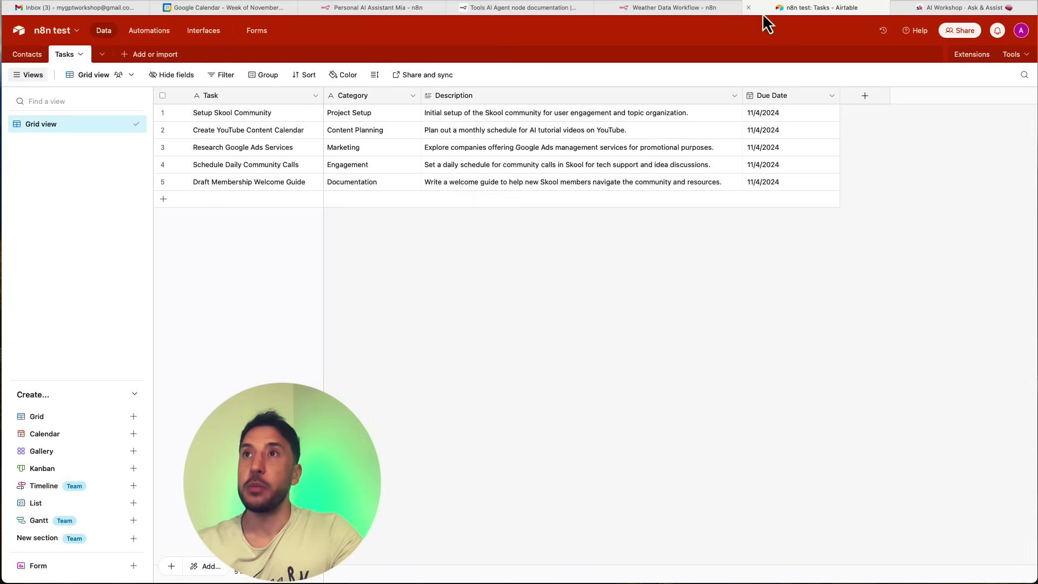
{"action": "left_click", "coordinate": [395, 10]}
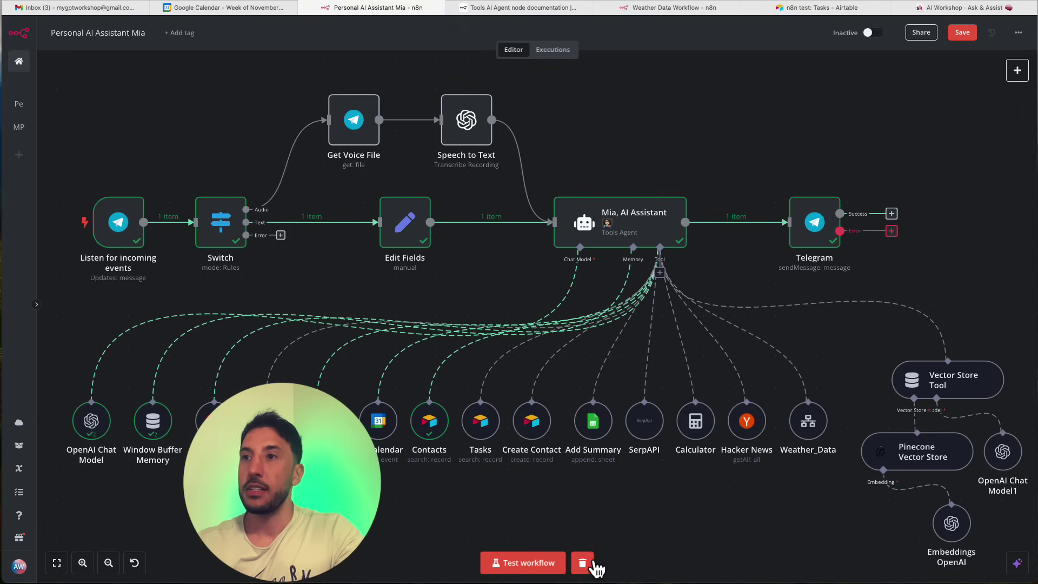
{"action": "left_click", "coordinate": [556, 565]}
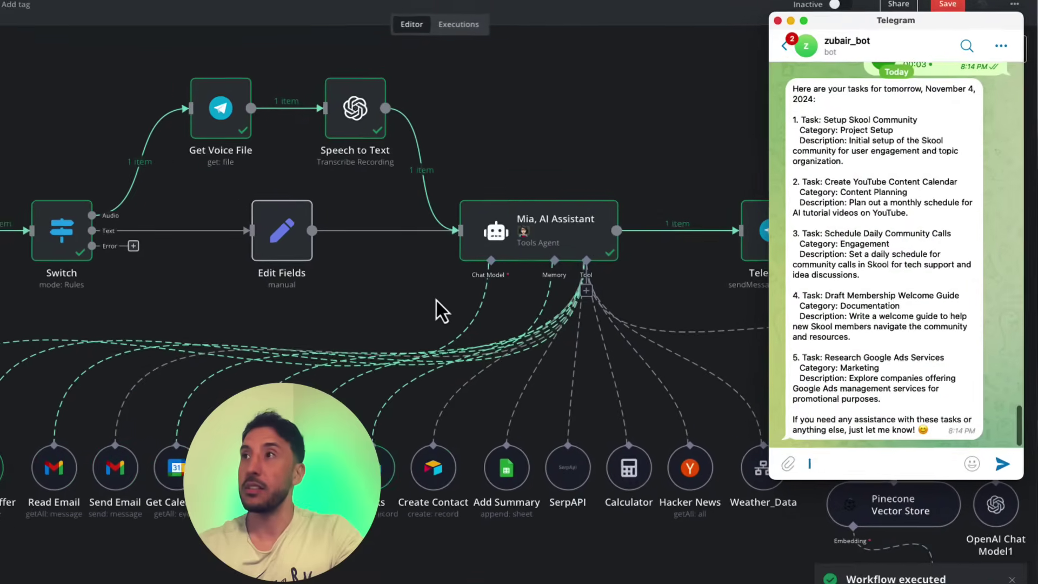
Compare the tasks in the Telegram reply with the Airtable Tasks table and look over the Weather Data Workflow.
{"action": "scroll", "coordinate": [924, 274], "scroll_direction": "down", "scroll_amount": 1}
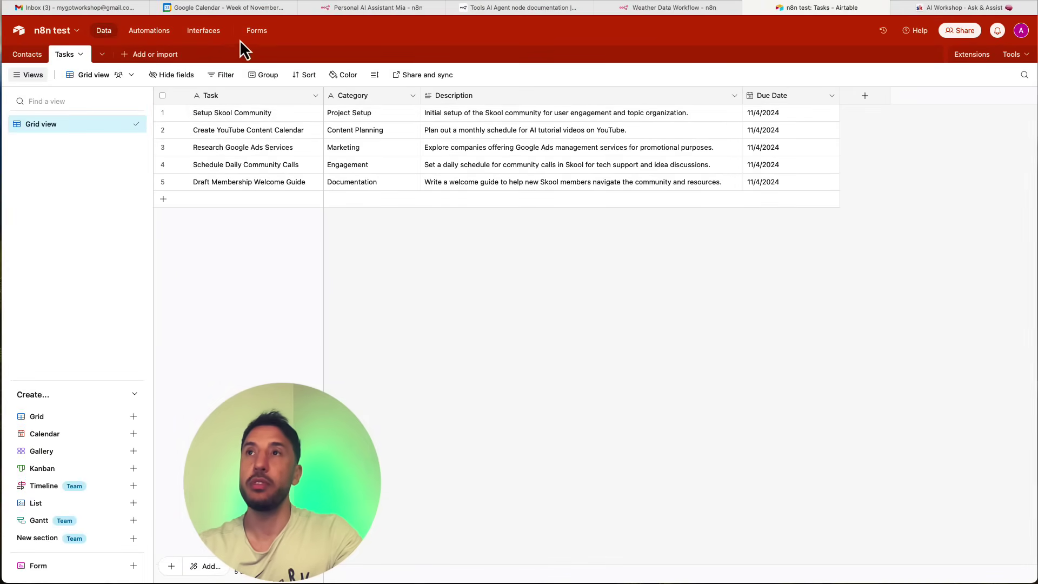
{"action": "left_click", "coordinate": [394, 8]}
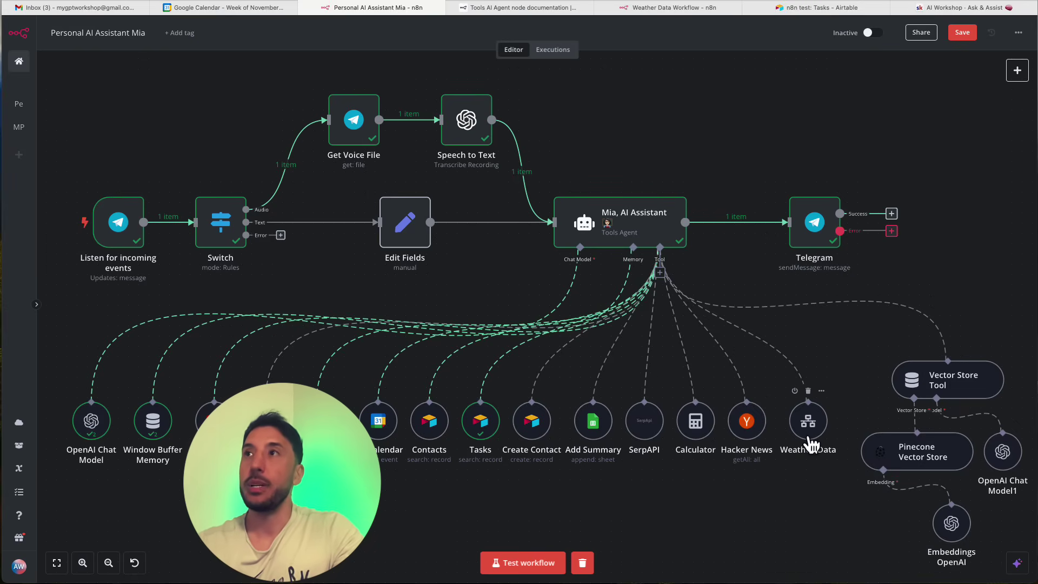
{"action": "left_click", "coordinate": [687, 8]}
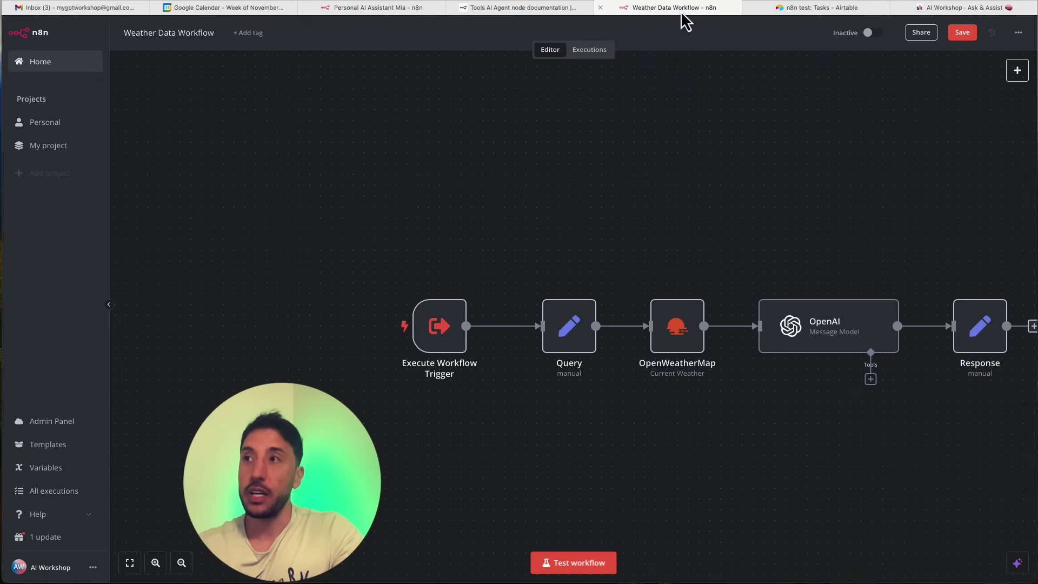
{"action": "scroll", "coordinate": [648, 325], "scroll_direction": "right", "scroll_amount": 3}
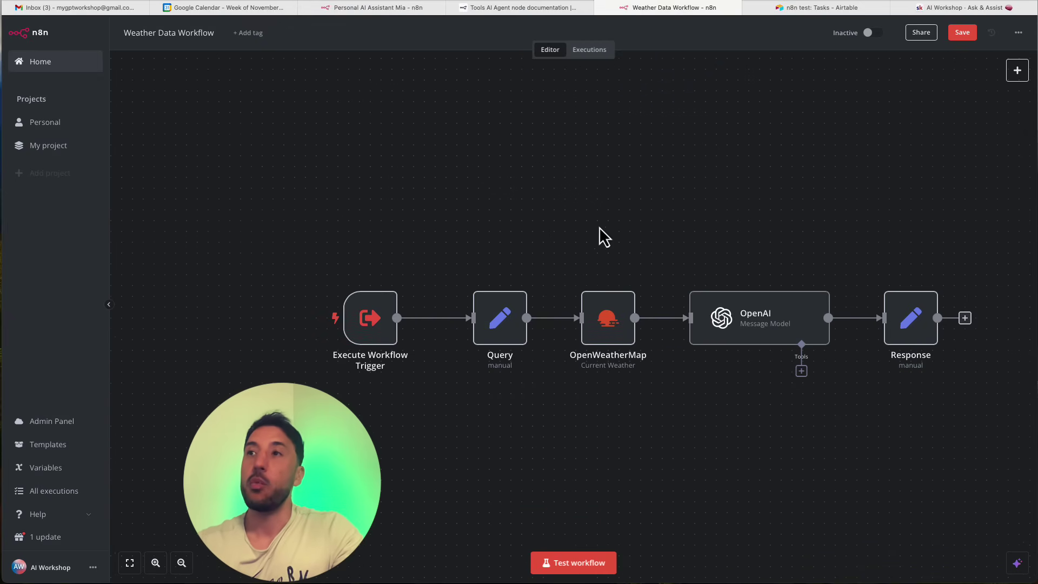
{"action": "left_click", "coordinate": [408, 8]}
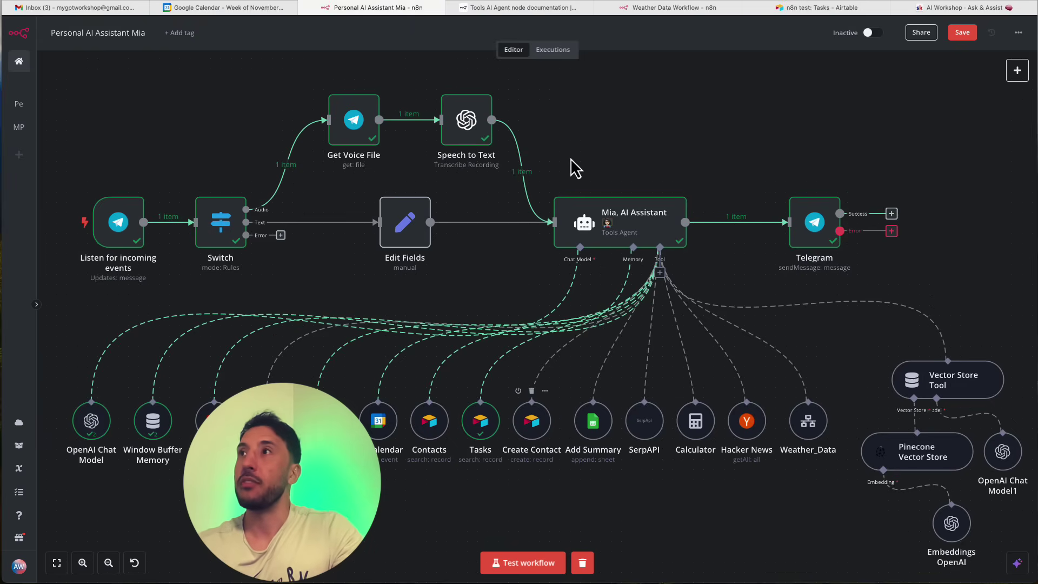
Look at the Airtable Contacts table and examine the assistant workflow's tools and vector store branch.
{"action": "left_click", "coordinate": [816, 7]}
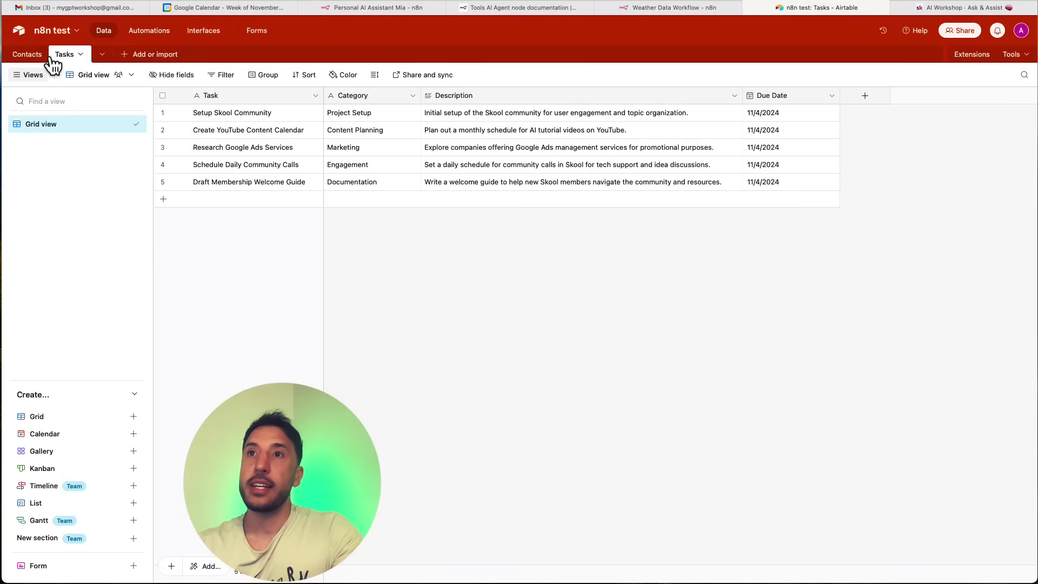
{"action": "left_click", "coordinate": [28, 54]}
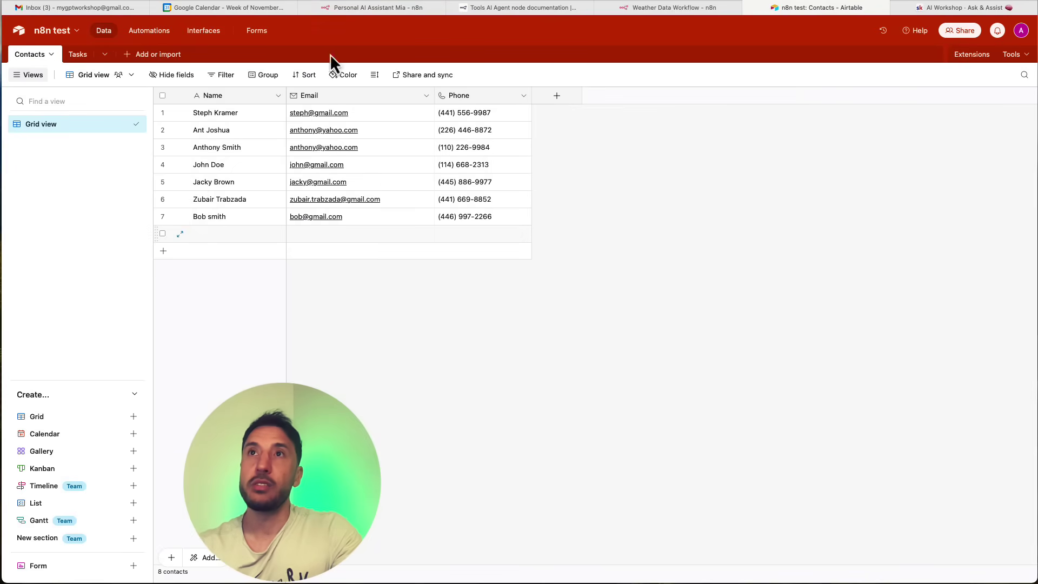
{"action": "left_click", "coordinate": [367, 8]}
{"action": "mouse_move", "coordinate": [747, 430]}
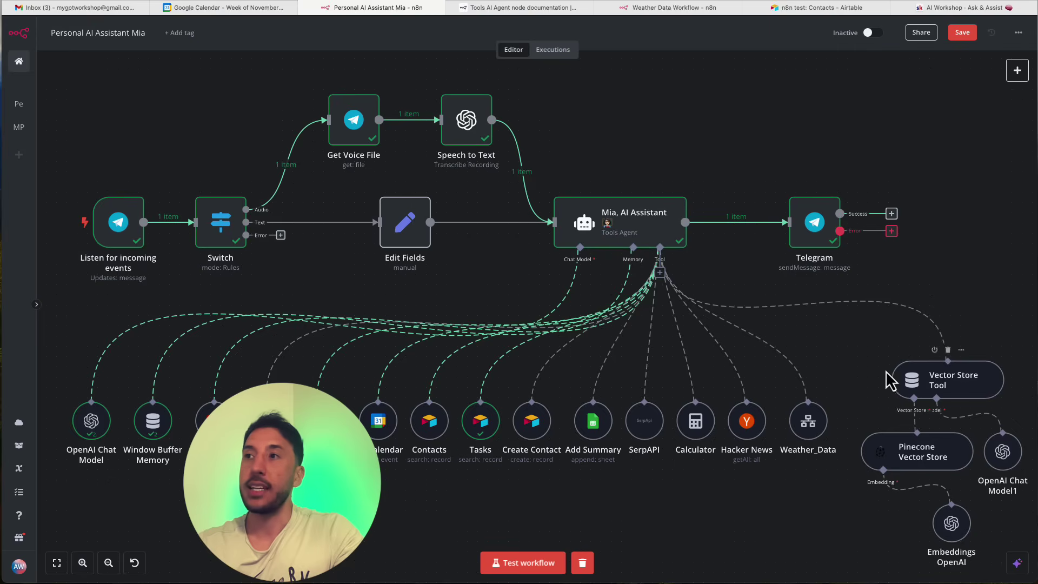
{"action": "scroll", "coordinate": [811, 352], "scroll_direction": "right", "scroll_amount": 4}
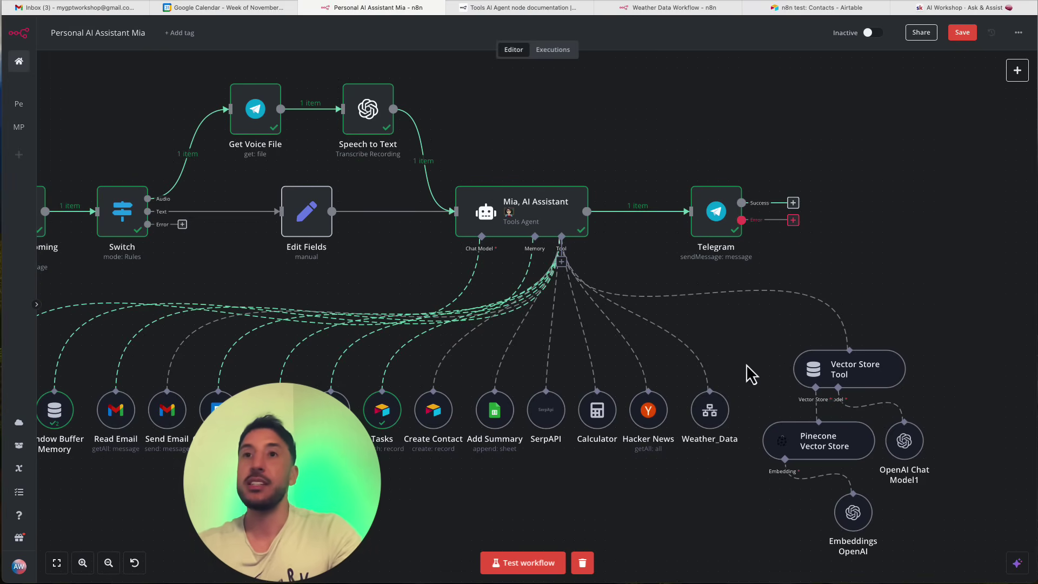
{"action": "left_click_drag", "start_coordinate": [751, 369], "coordinate": [844, 367]}
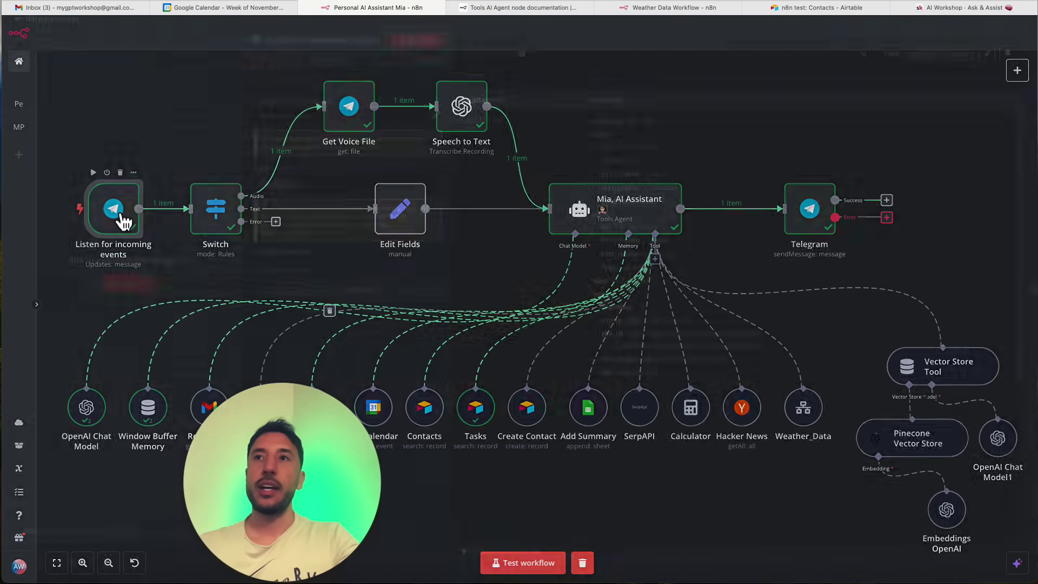
Open the Listen for incoming events node and bring up the form for a new Telegram credential.
{"action": "double_click", "coordinate": [123, 209]}
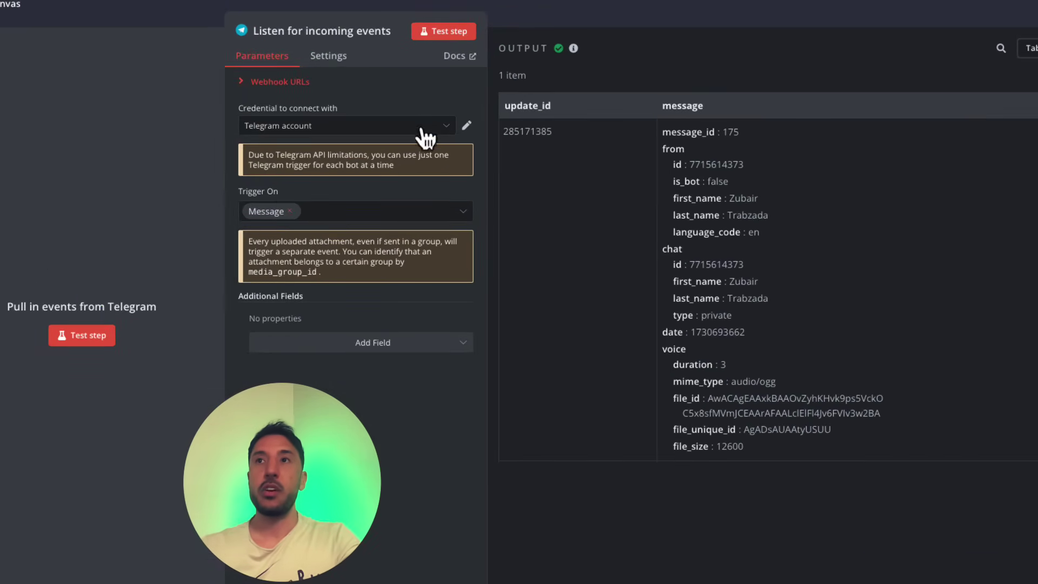
{"action": "left_click", "coordinate": [380, 133]}
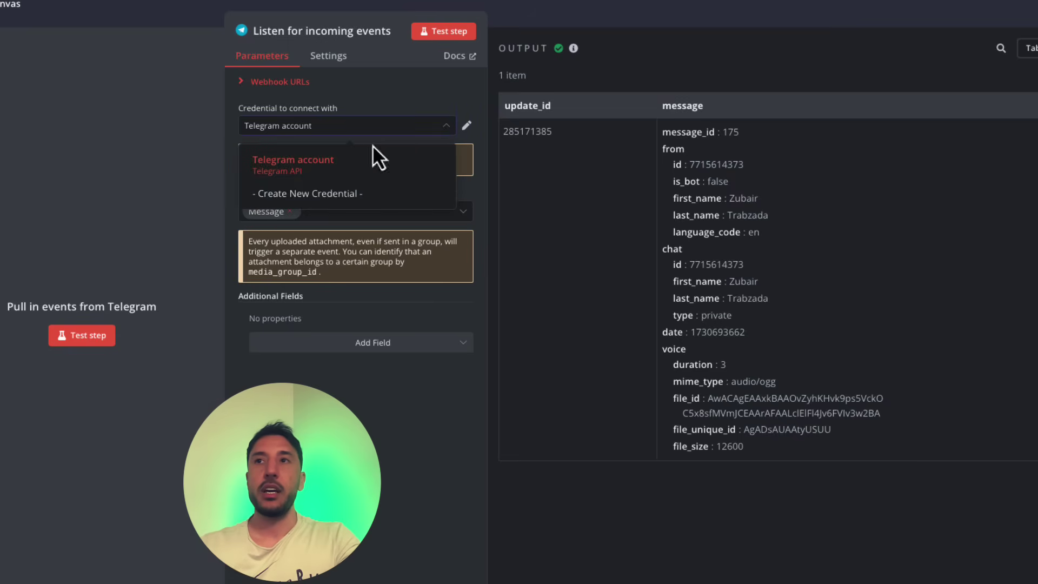
{"action": "left_click", "coordinate": [296, 195]}
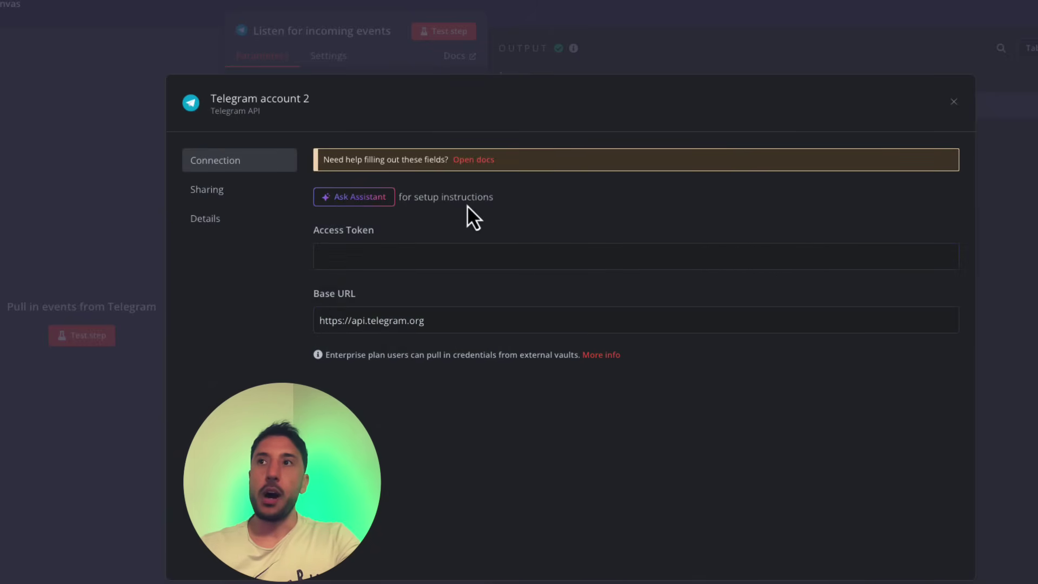
Open the n8n documentation on Telegram credentials and read how to generate a bot access token with BotFather.
{"action": "left_click", "coordinate": [469, 159]}
{"action": "scroll", "coordinate": [478, 410], "scroll_direction": "down", "scroll_amount": 8}
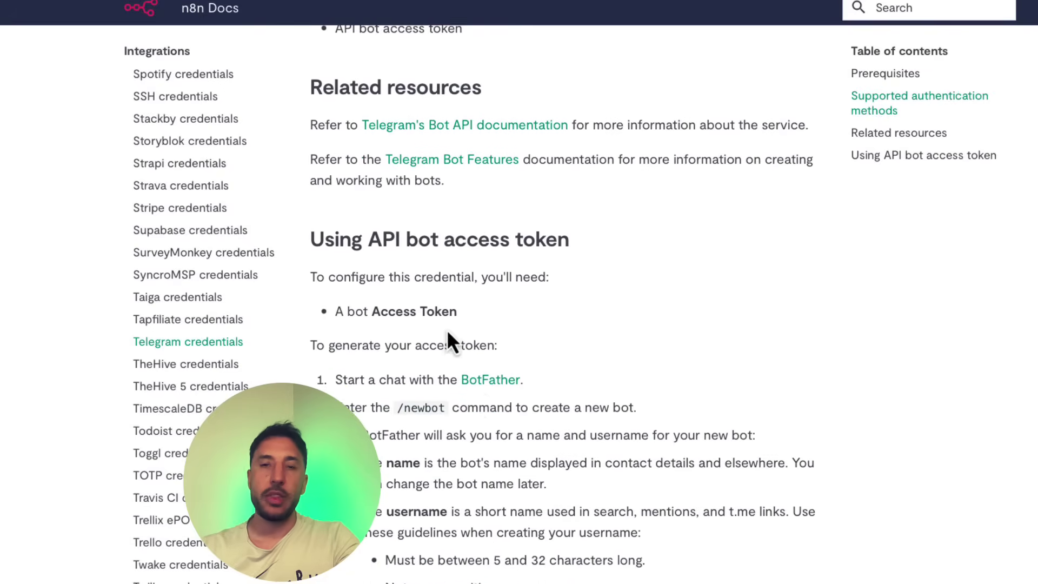
{"action": "scroll", "coordinate": [447, 335], "scroll_direction": "down", "scroll_amount": 2}
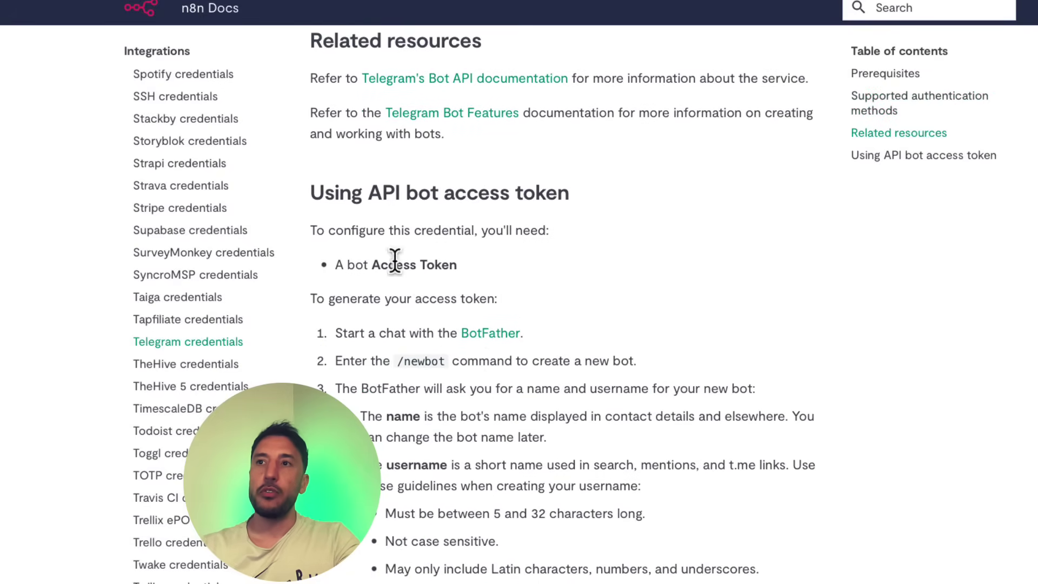
{"action": "left_click_drag", "start_coordinate": [335, 259], "coordinate": [567, 571]}
{"action": "left_click", "coordinate": [491, 412]}
{"action": "scroll", "coordinate": [460, 344], "scroll_direction": "down", "scroll_amount": 3}
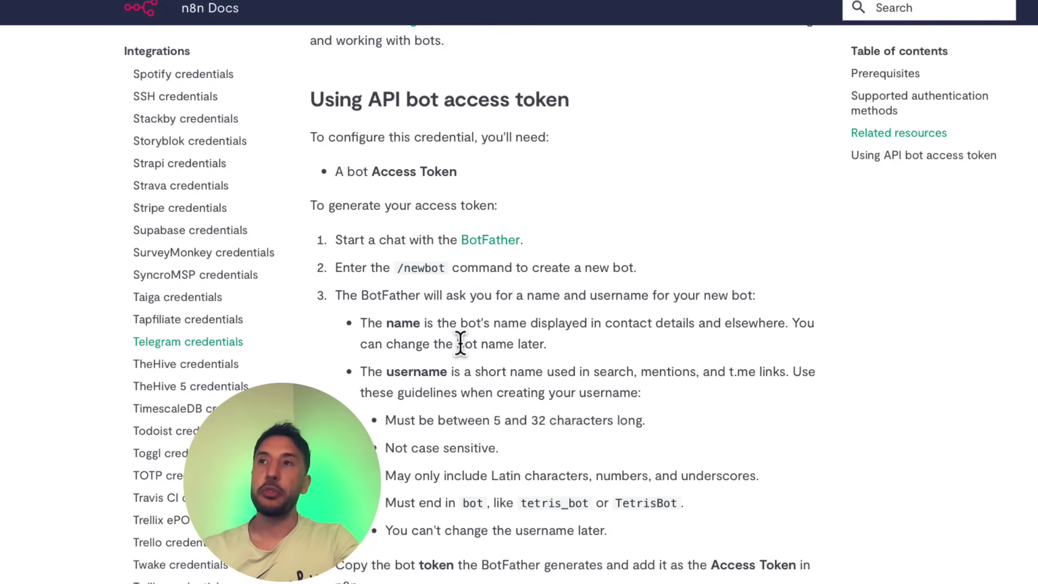
{"action": "scroll", "coordinate": [518, 427], "scroll_direction": "down", "scroll_amount": 5}
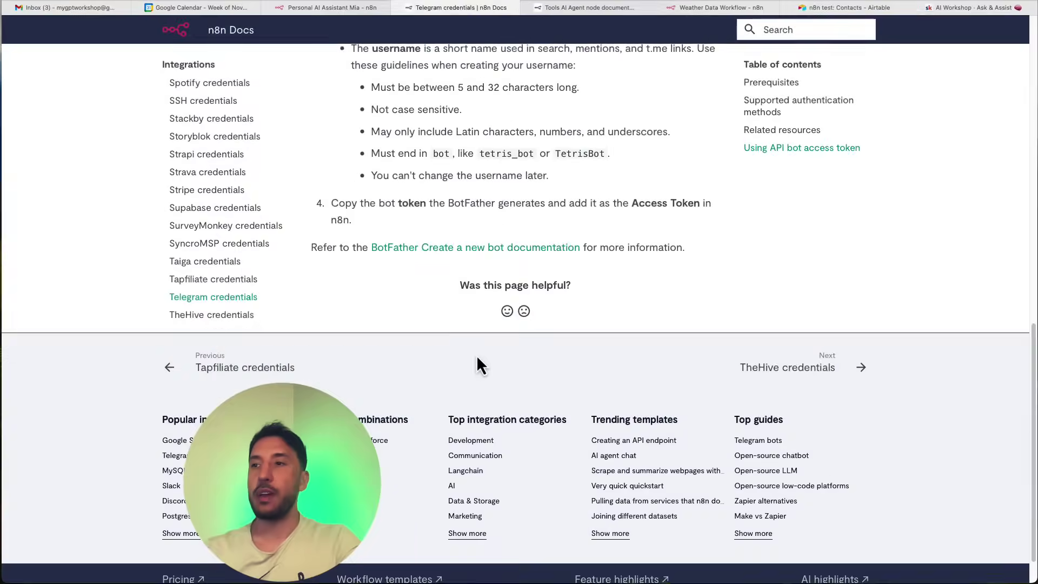
{"action": "scroll", "coordinate": [518, 418], "scroll_direction": "up", "scroll_amount": 8}
{"action": "scroll", "coordinate": [478, 365], "scroll_direction": "down", "scroll_amount": 1}
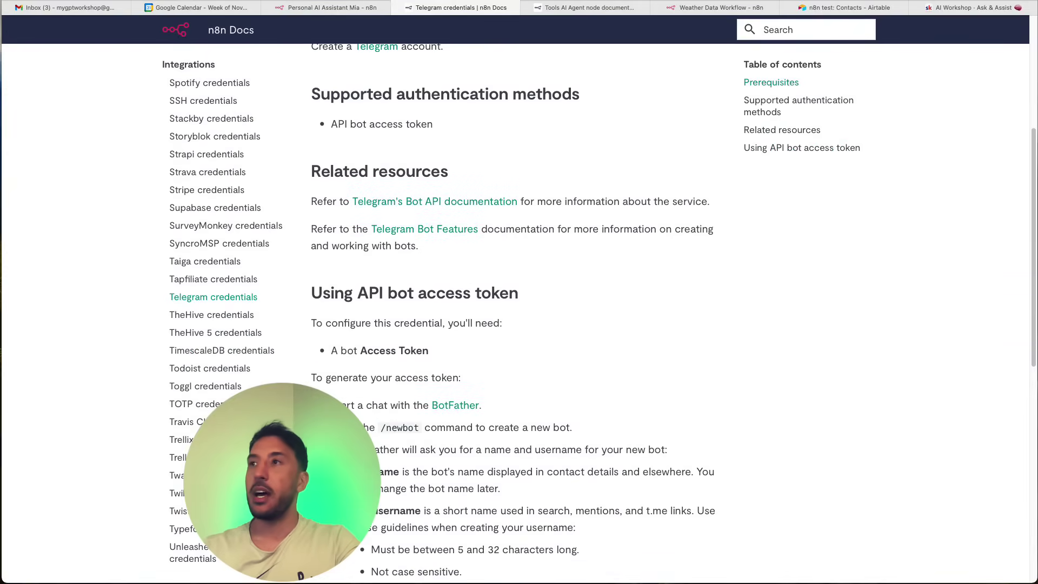
Show the Telegram chat beside the documentation, return to the assistant workflow and close the new credential form unsaved.
{"action": "key", "text": "super+Tab"}
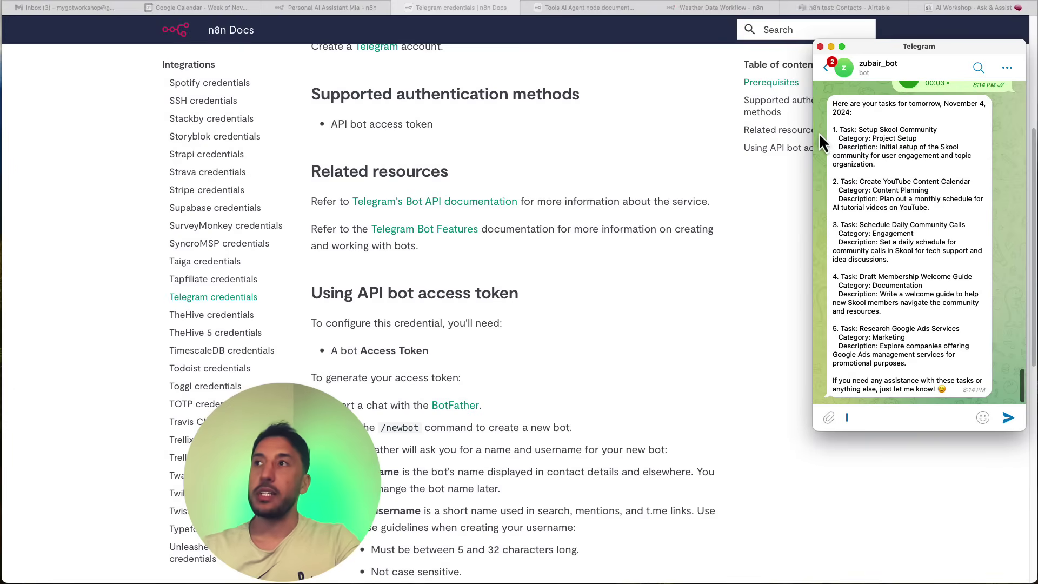
{"action": "scroll", "coordinate": [945, 212], "scroll_direction": "up", "scroll_amount": 1}
{"action": "scroll", "coordinate": [936, 224], "scroll_direction": "down", "scroll_amount": 1}
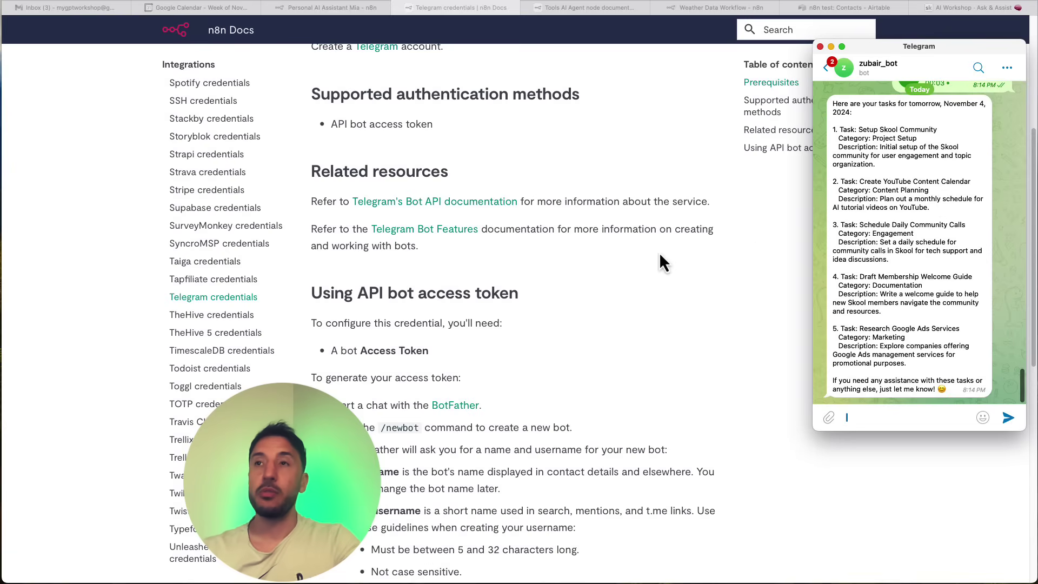
{"action": "left_click", "coordinate": [344, 10]}
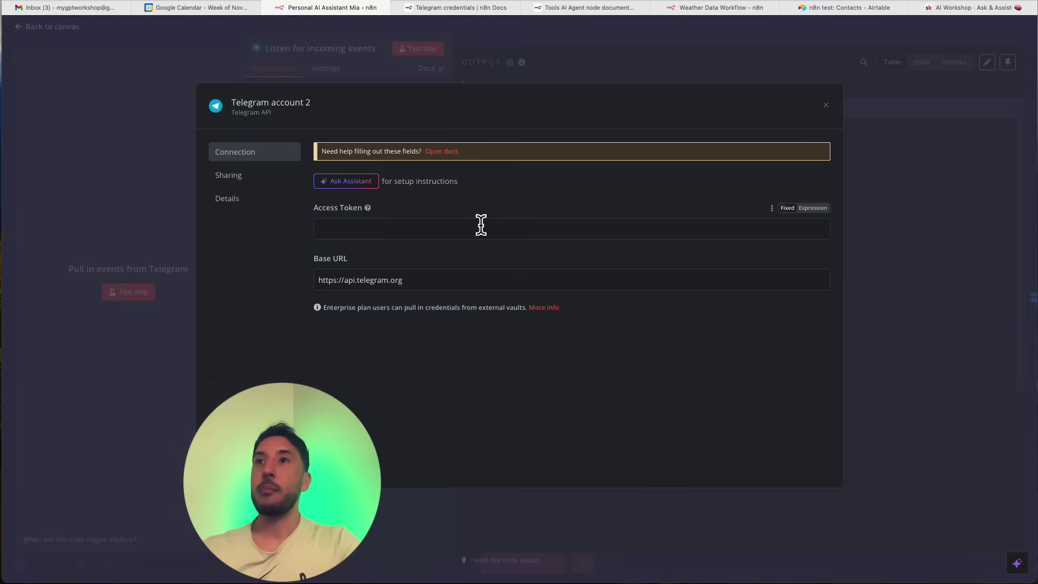
{"action": "left_click", "coordinate": [605, 73]}
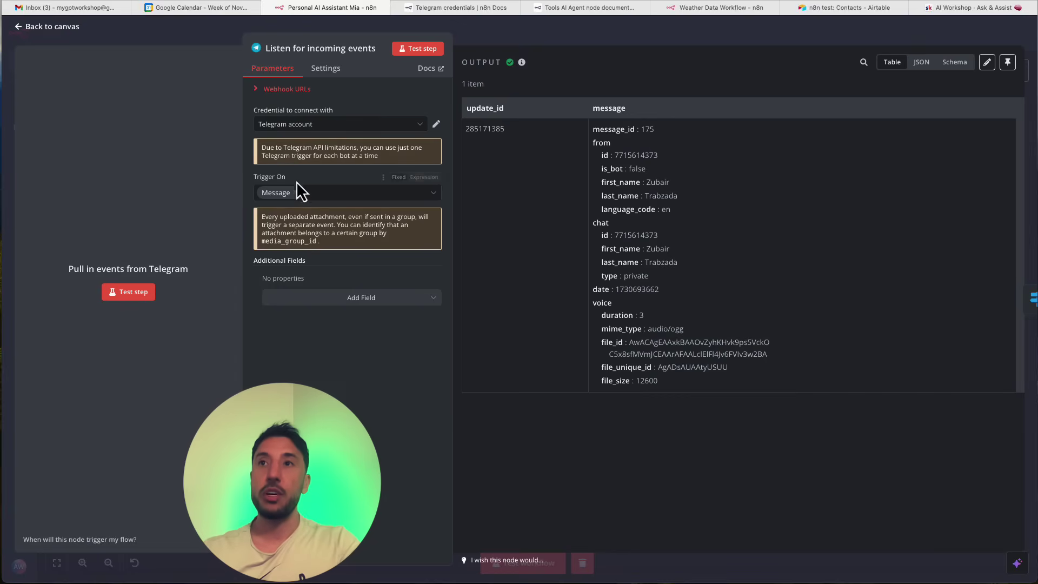
Review the Trigger On event options of the Listen for incoming events node and return to the canvas.
{"action": "left_click", "coordinate": [340, 191]}
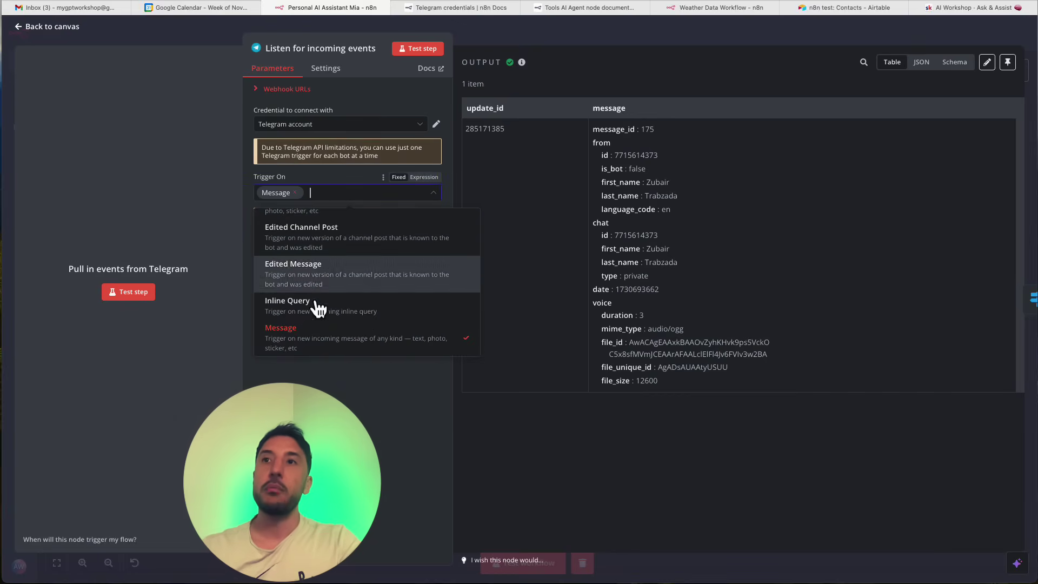
{"action": "scroll", "coordinate": [318, 324], "scroll_direction": "down", "scroll_amount": 3}
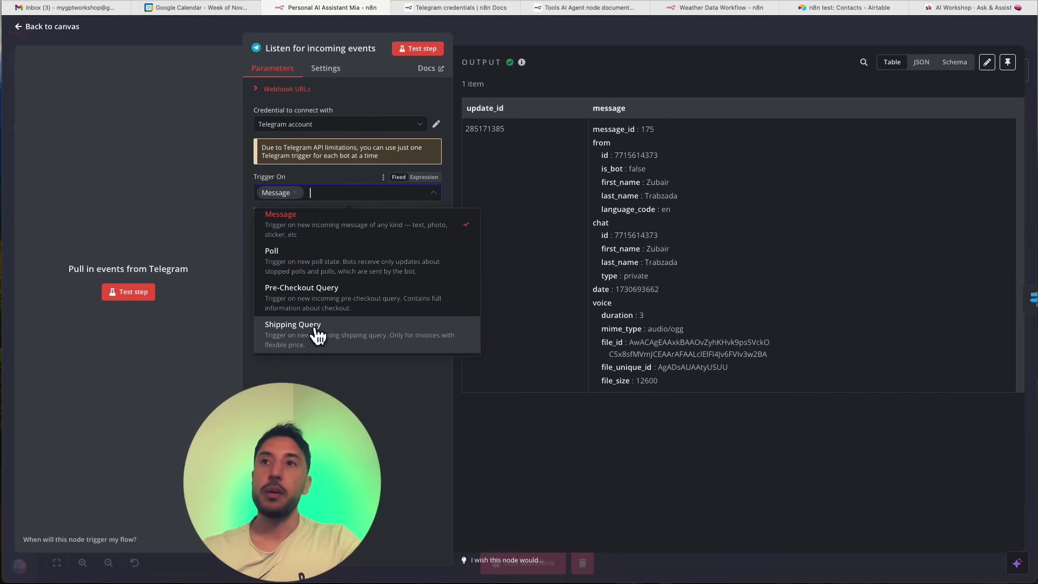
{"action": "scroll", "coordinate": [318, 336], "scroll_direction": "up", "scroll_amount": 3}
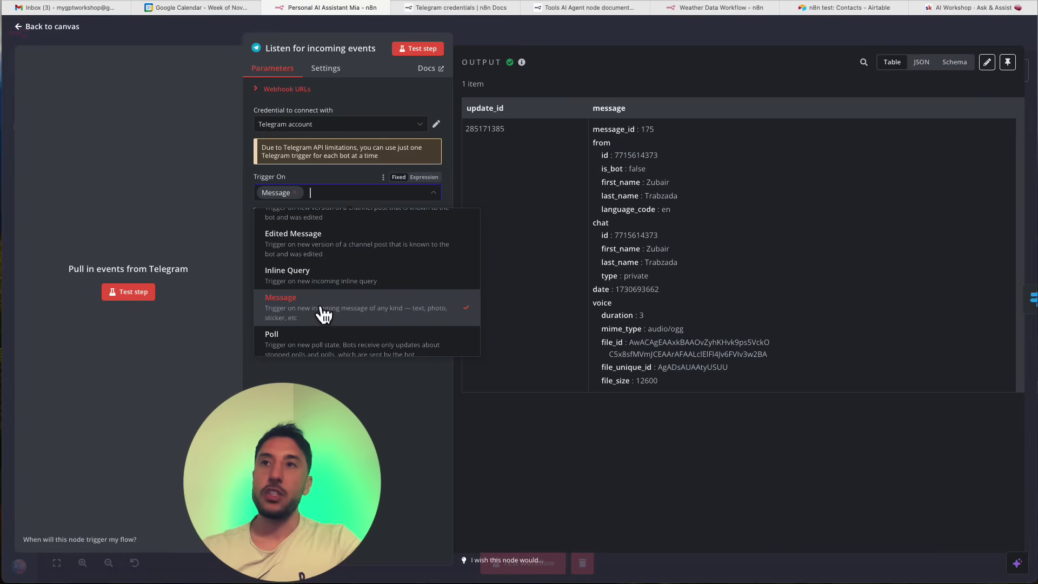
{"action": "left_click", "coordinate": [591, 34]}
Examine the Switch node's Audio, Text and Error routing rules, including the text expression, and return to the canvas.
{"action": "left_click_drag", "start_coordinate": [222, 214], "coordinate": [233, 214]}
{"action": "double_click", "coordinate": [231, 214]}
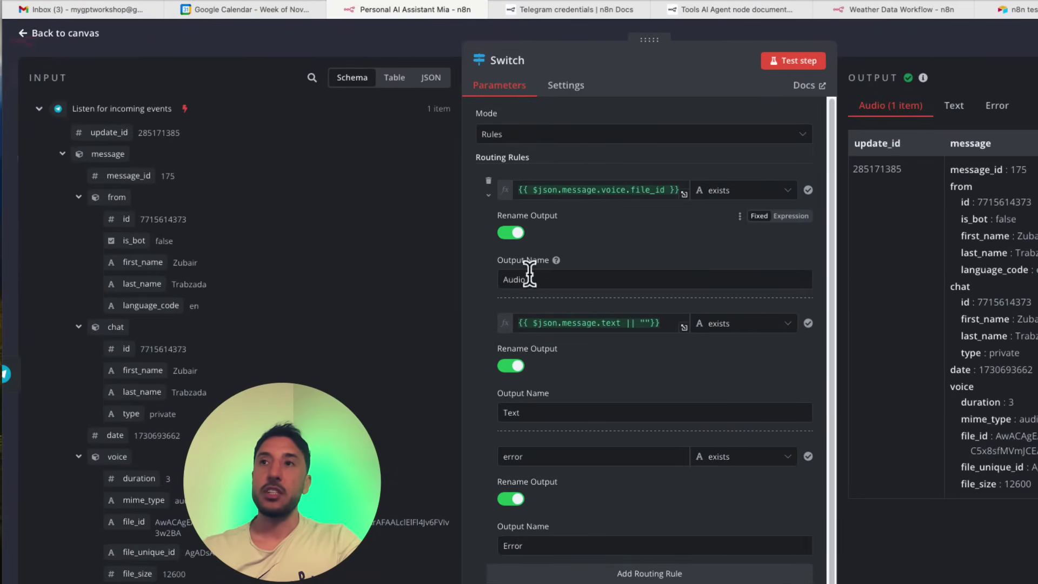
{"action": "left_click", "coordinate": [565, 327]}
{"action": "left_click", "coordinate": [740, 349]}
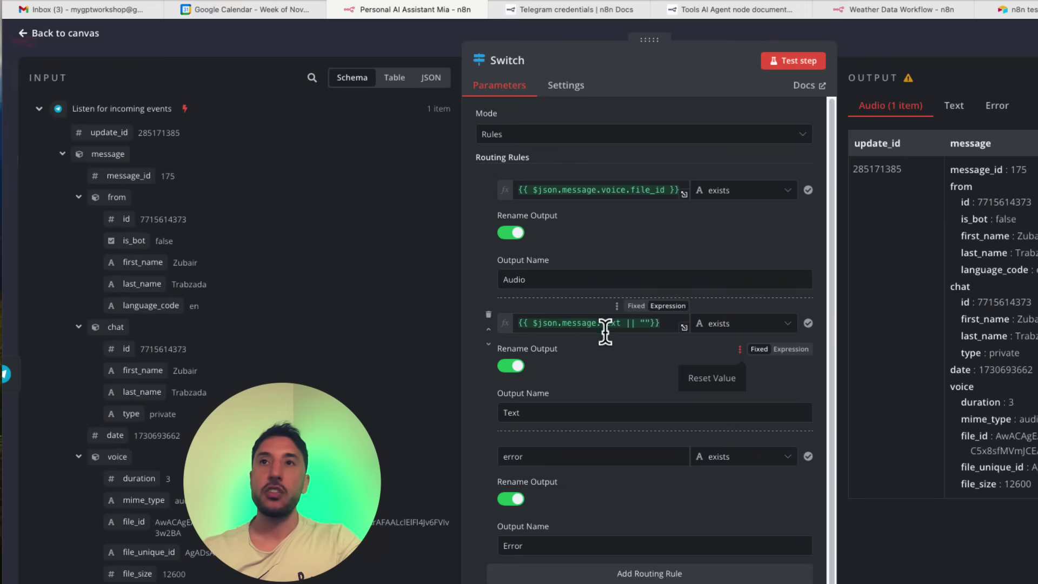
{"action": "left_click", "coordinate": [652, 320]}
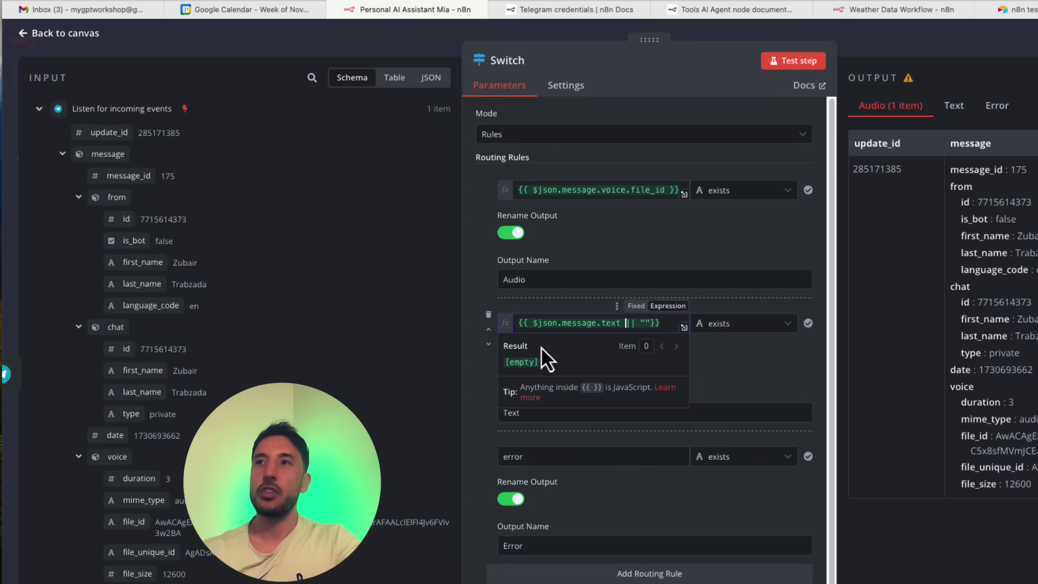
{"action": "left_click", "coordinate": [617, 280]}
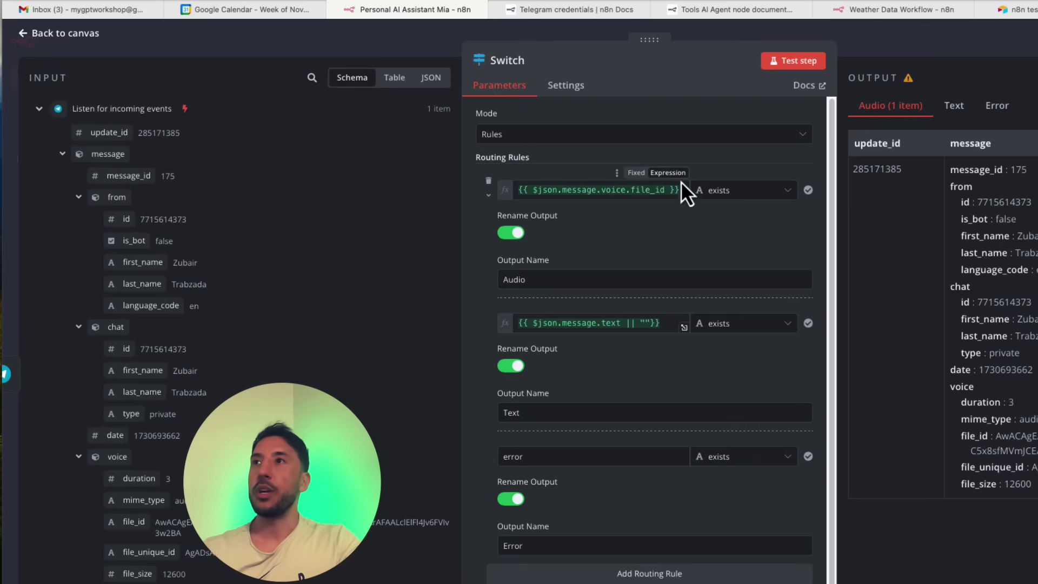
{"action": "left_click", "coordinate": [884, 50]}
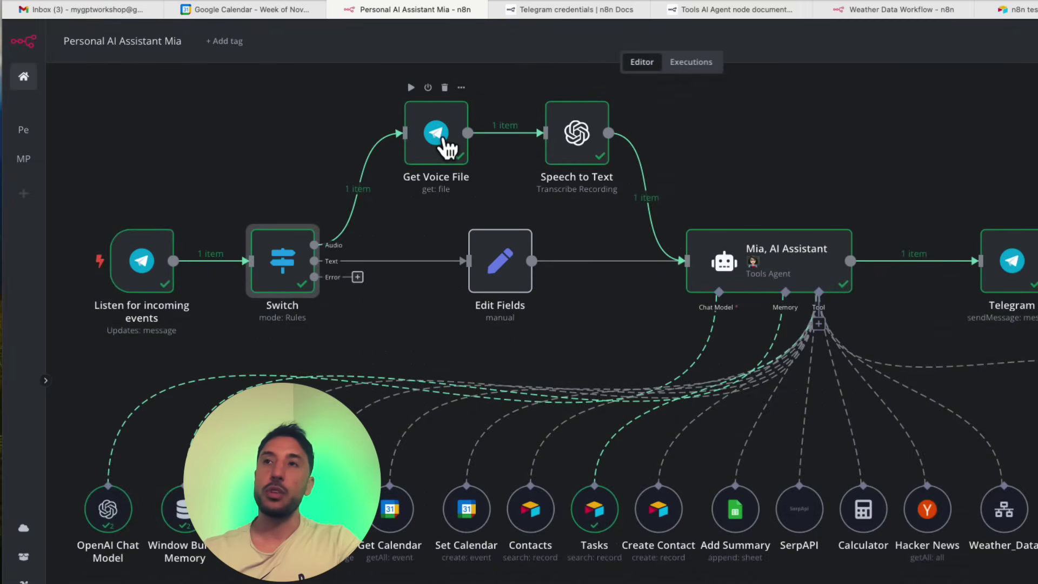
Open the Get Voice File node to review its file retrieval parameters.
{"action": "double_click", "coordinate": [448, 146]}
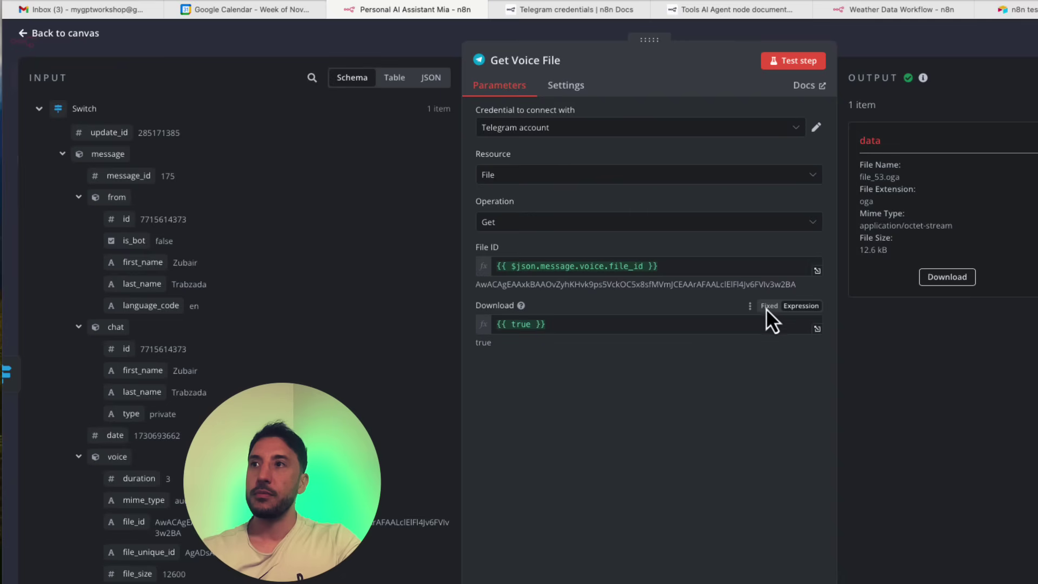
Change the Get Voice File node's Download parameter to a fixed value left enabled, review the file output and return to the canvas.
{"action": "left_click", "coordinate": [768, 306]}
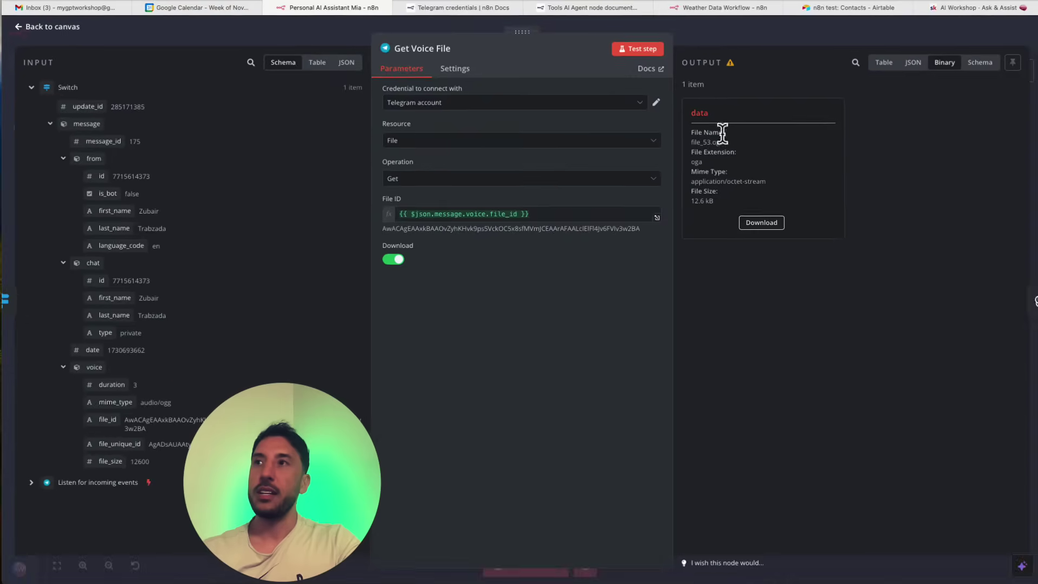
{"action": "left_click_drag", "start_coordinate": [693, 128], "coordinate": [698, 202]}
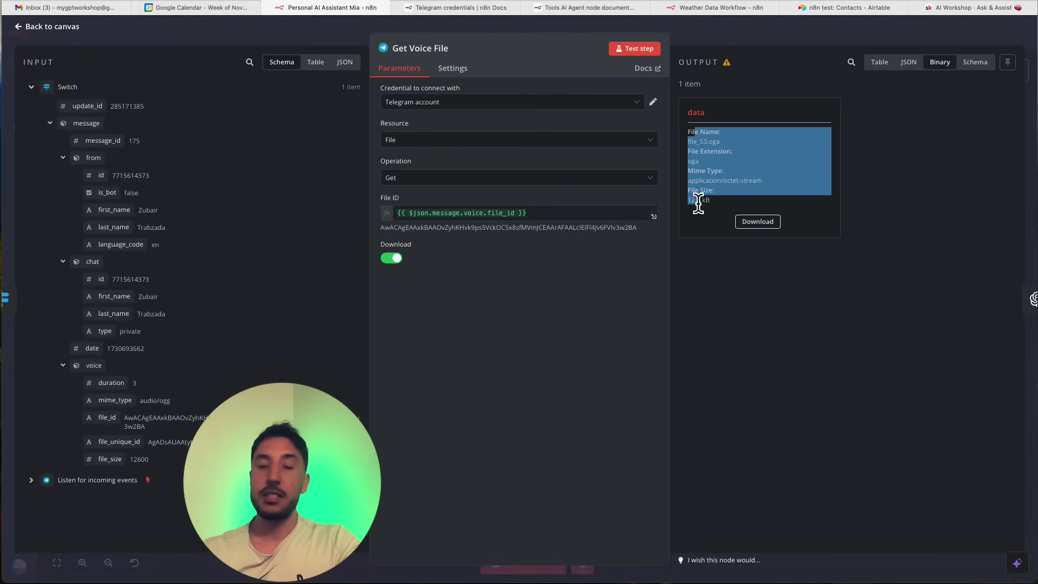
{"action": "left_click", "coordinate": [698, 203]}
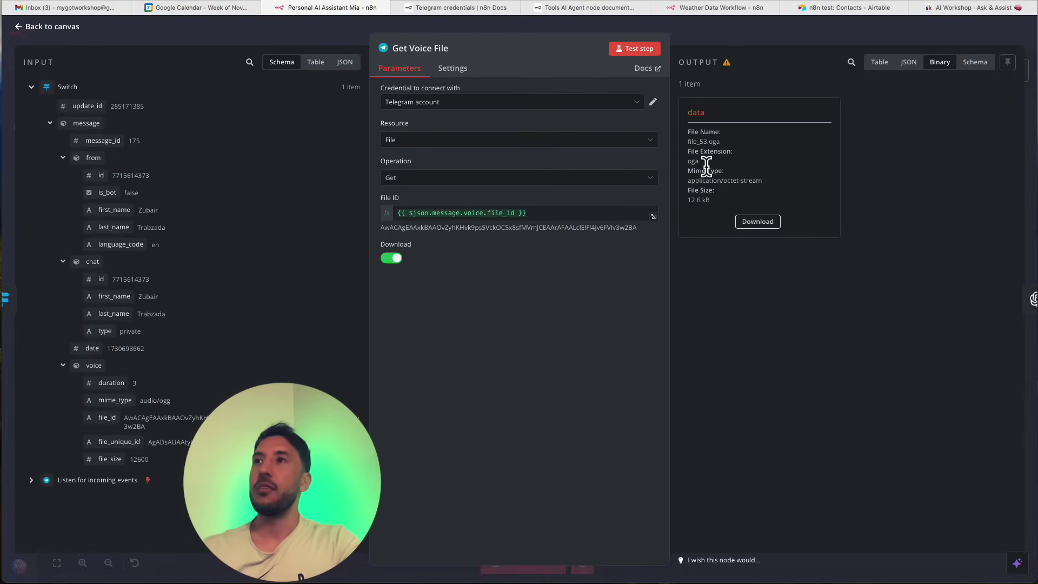
{"action": "left_click", "coordinate": [775, 34]}
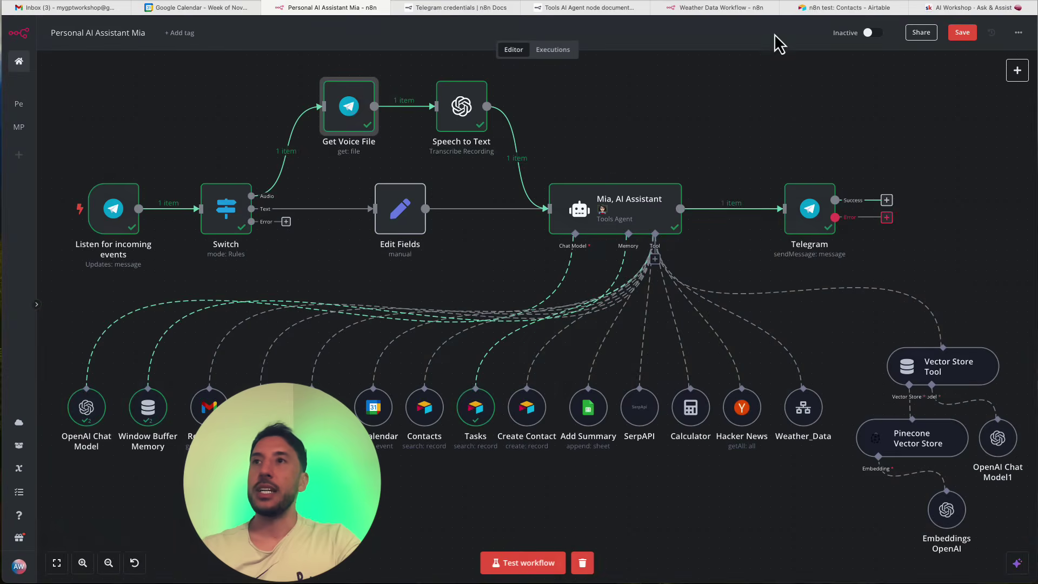
Review the Speech to Text node's transcription parameters and its text output as JSON, and return to the canvas.
{"action": "double_click", "coordinate": [468, 108]}
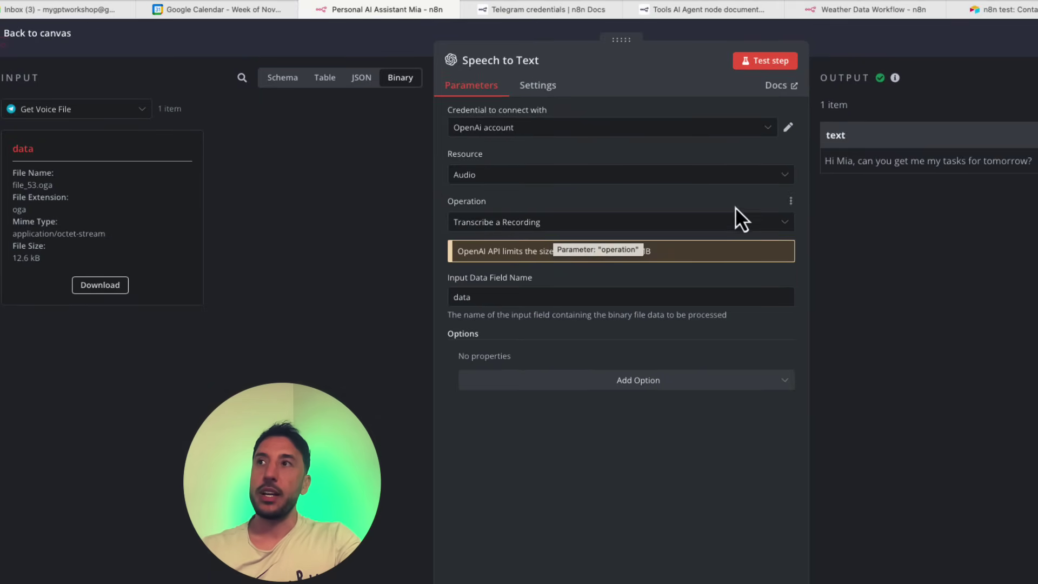
{"action": "triple_click", "coordinate": [841, 161]}
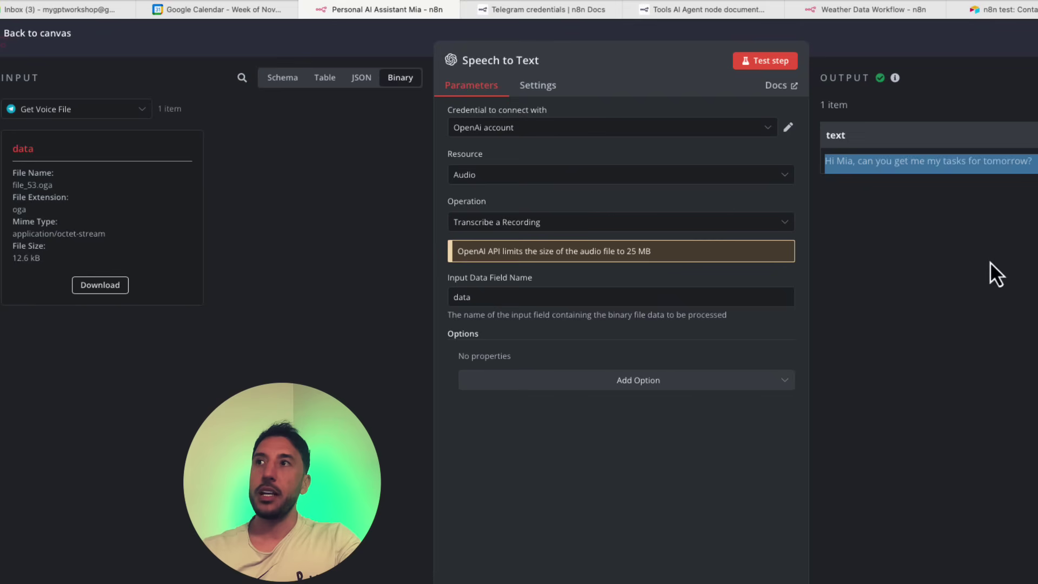
{"action": "left_click", "coordinate": [871, 187]}
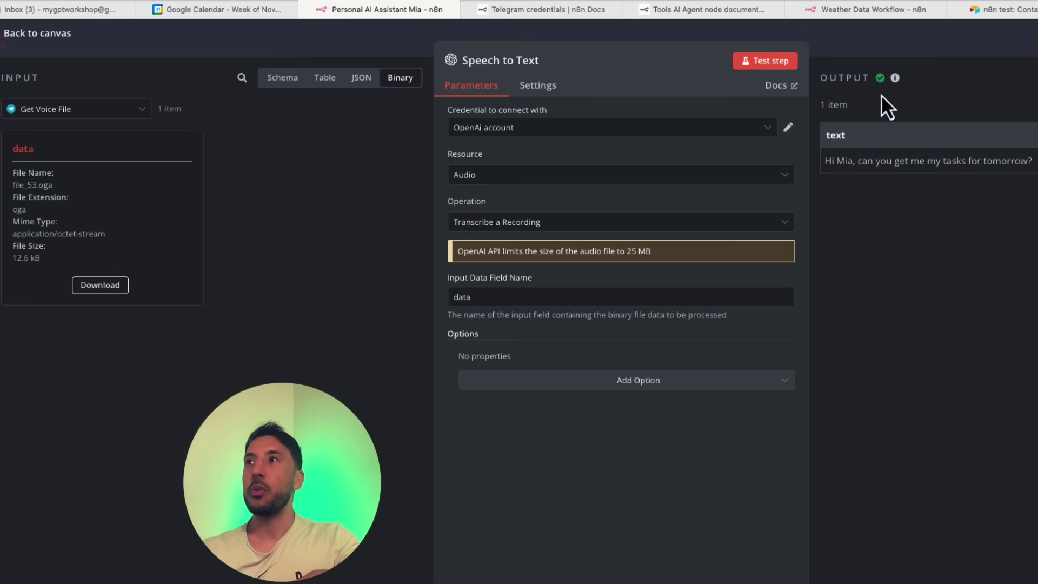
{"action": "left_click", "coordinate": [1037, 77]}
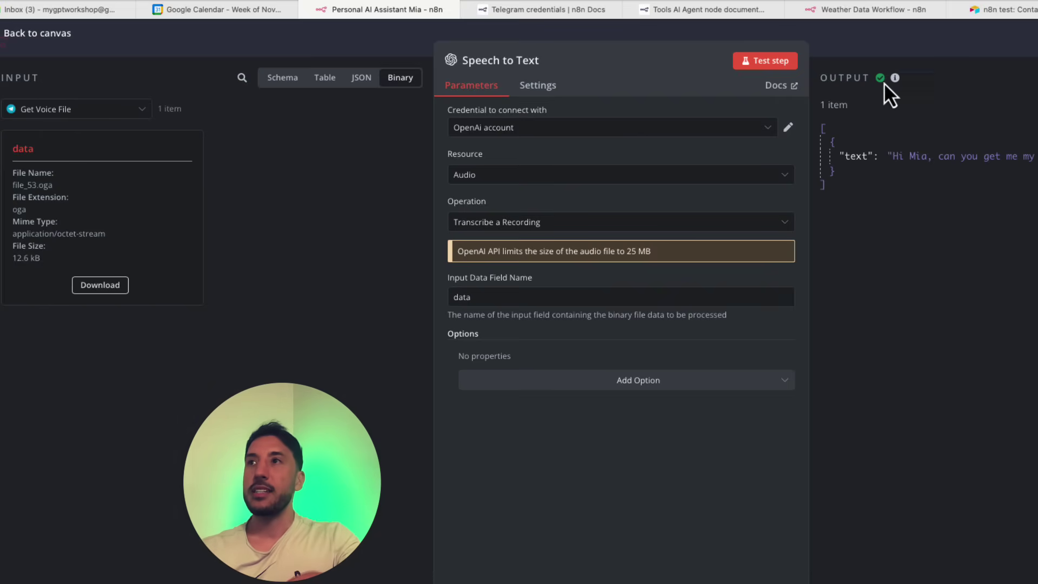
{"action": "left_click", "coordinate": [892, 54]}
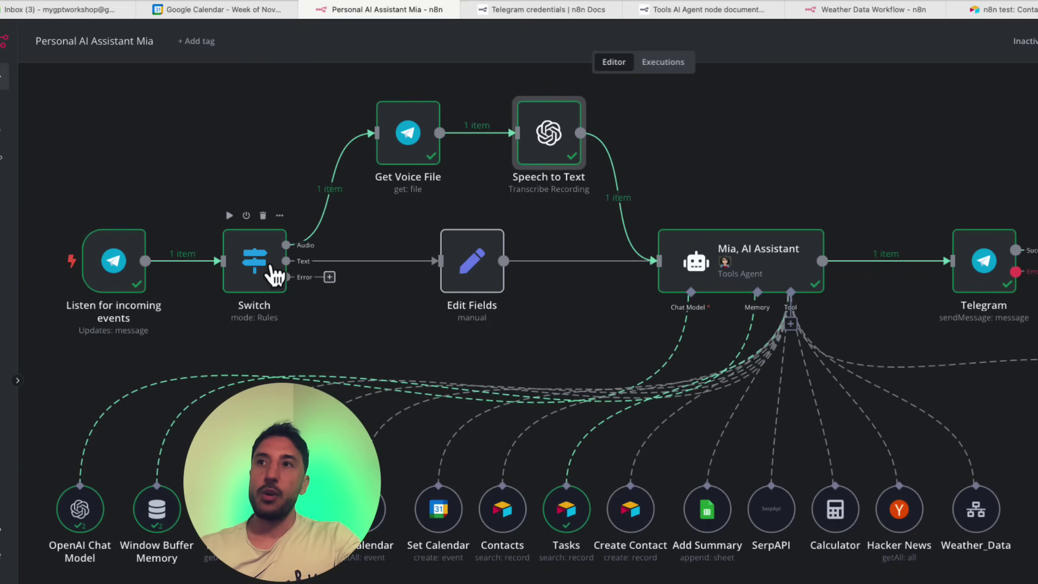
Inspect the Edit Fields node's text field mapping expression and return to the canvas.
{"action": "double_click", "coordinate": [482, 268]}
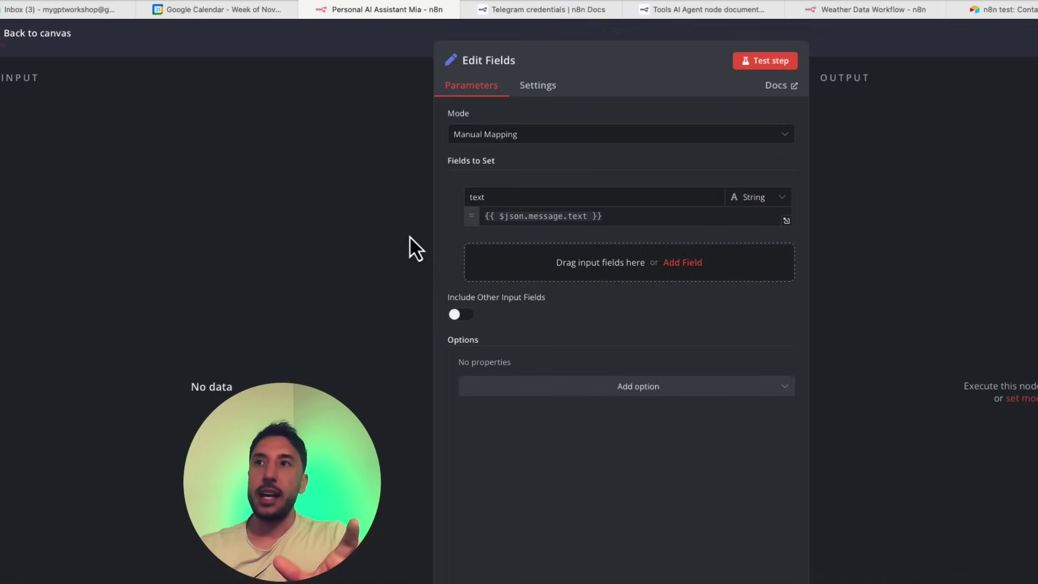
{"action": "left_click", "coordinate": [597, 215]}
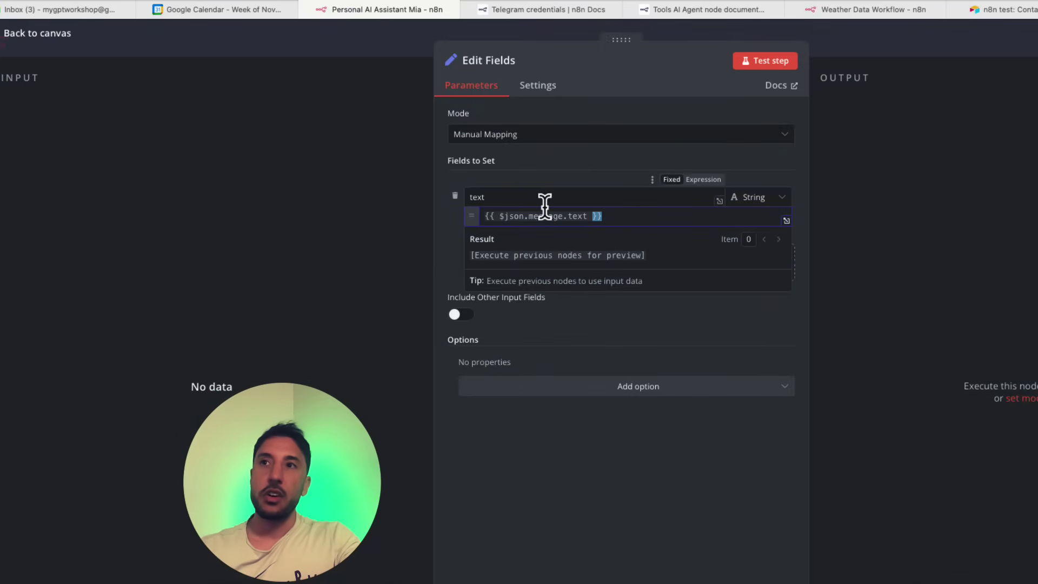
{"action": "left_click", "coordinate": [946, 50]}
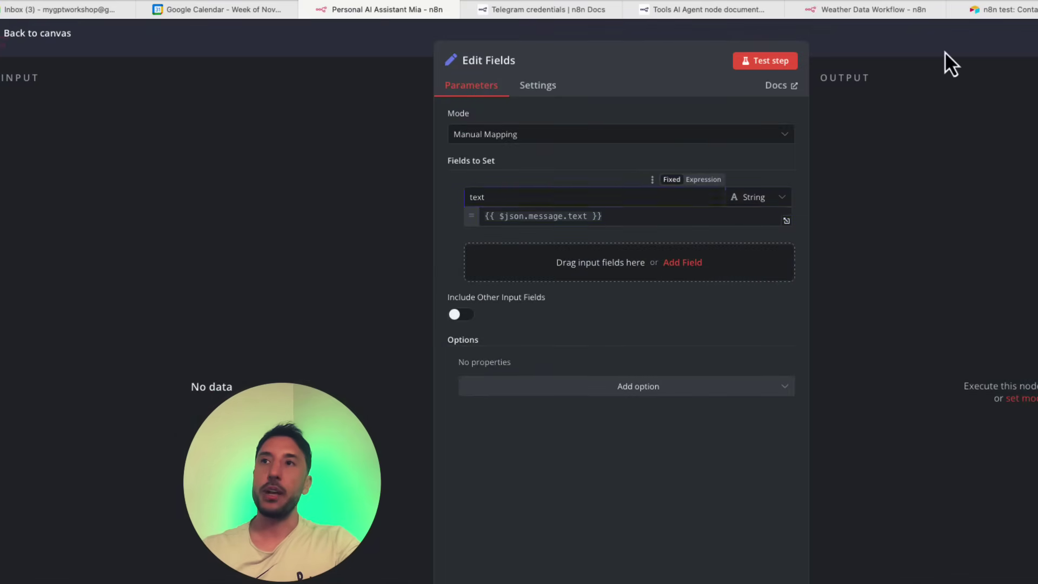
{"action": "left_click", "coordinate": [946, 51]}
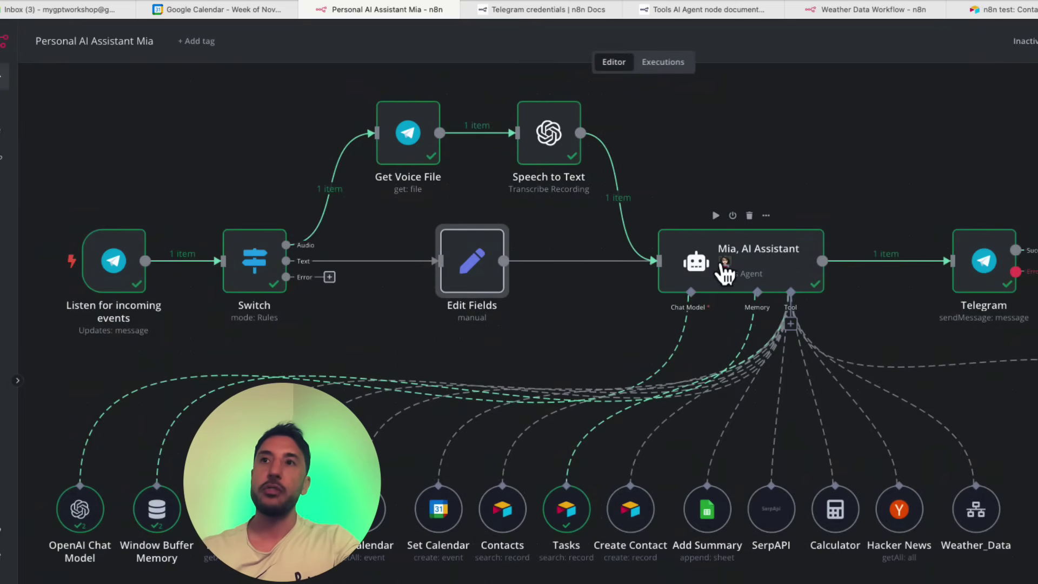
Reopen the Switch node to recheck its Audio, Text and Error rules, and return to the canvas.
{"action": "mouse_move", "coordinate": [509, 261]}
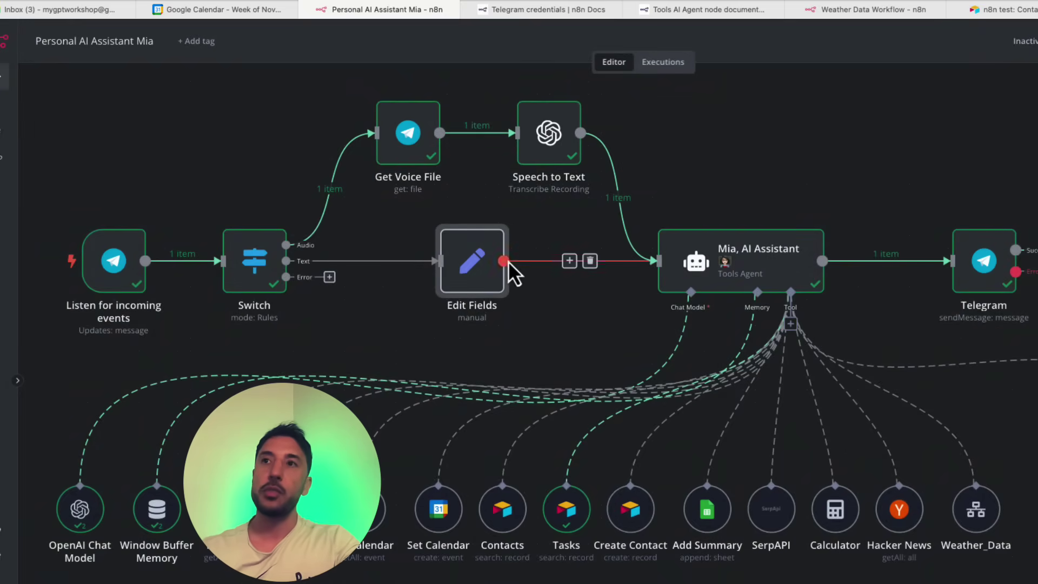
{"action": "double_click", "coordinate": [480, 270]}
{"action": "left_click", "coordinate": [297, 273]}
{"action": "mouse_move", "coordinate": [260, 273]}
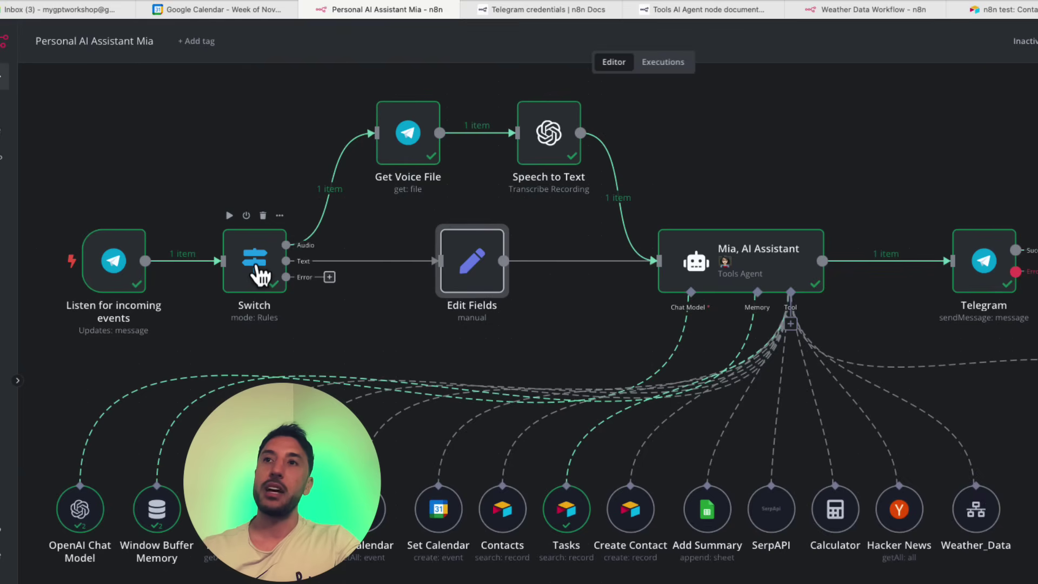
{"action": "double_click", "coordinate": [260, 276]}
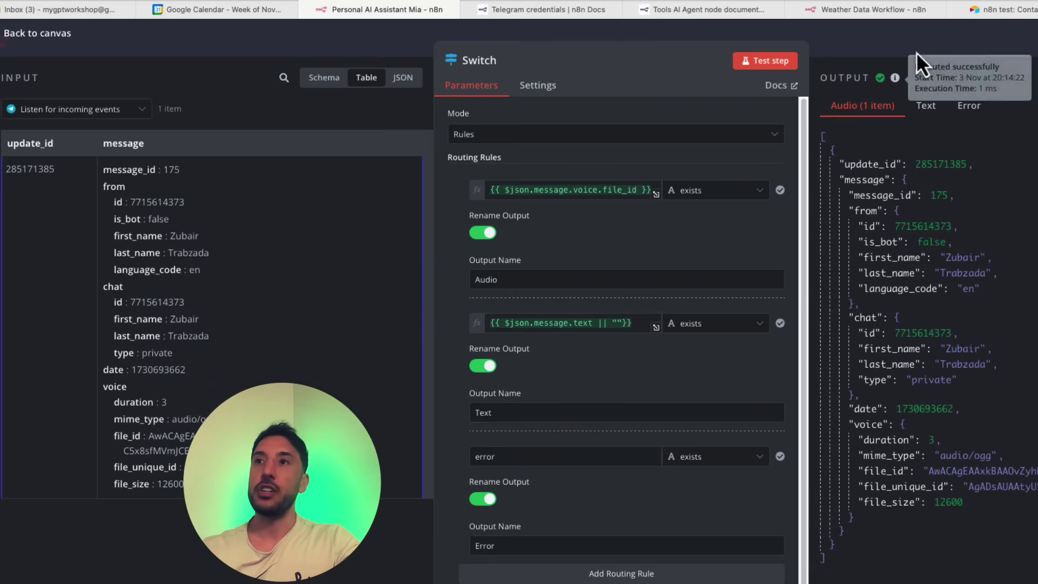
{"action": "key", "text": "Escape"}
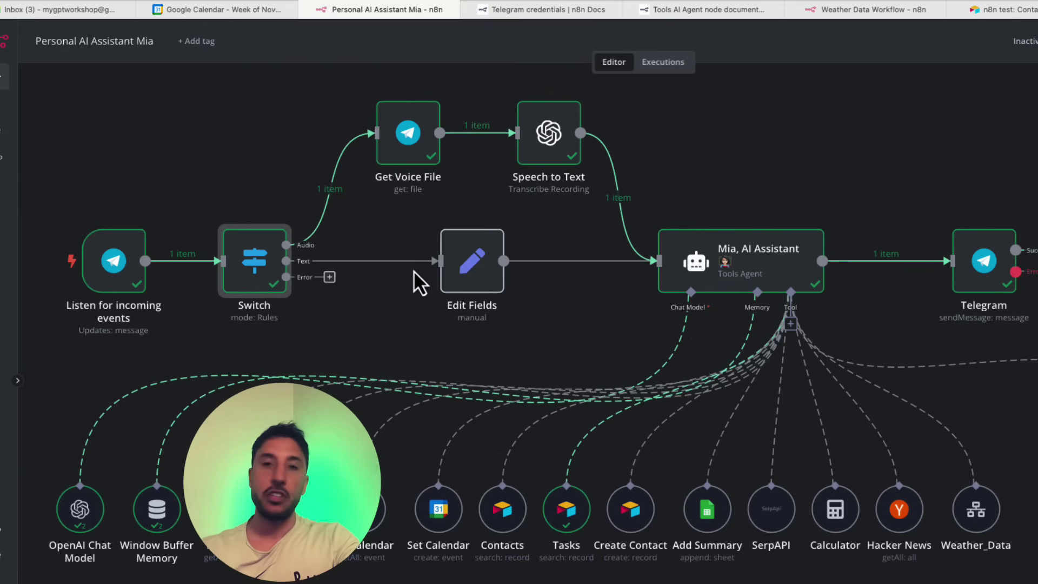
Examine the Mia, AI Assistant node's Speech to Text input schema and agent type options, and return to the canvas.
{"action": "double_click", "coordinate": [715, 259]}
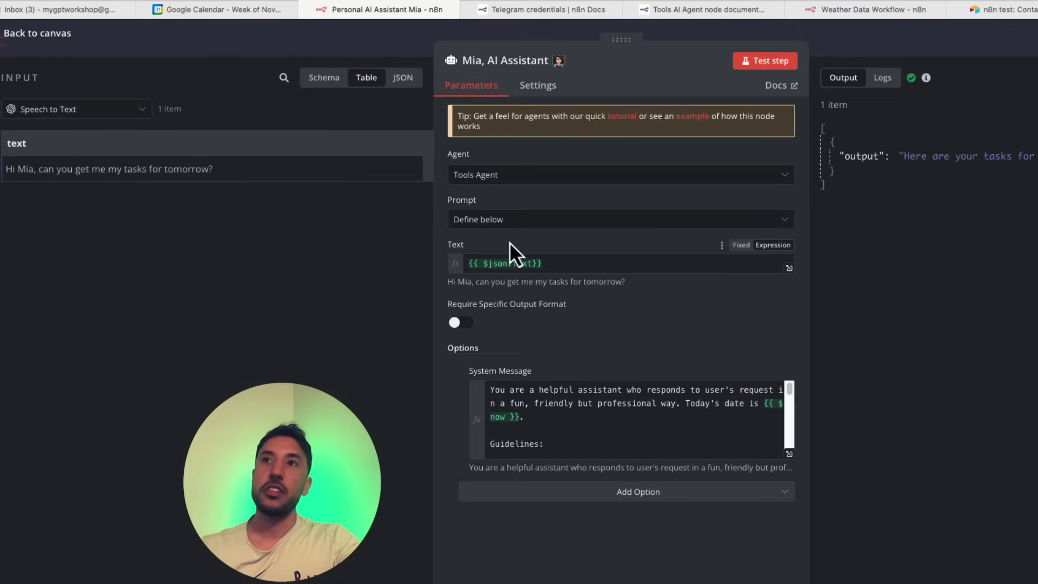
{"action": "left_click", "coordinate": [325, 78]}
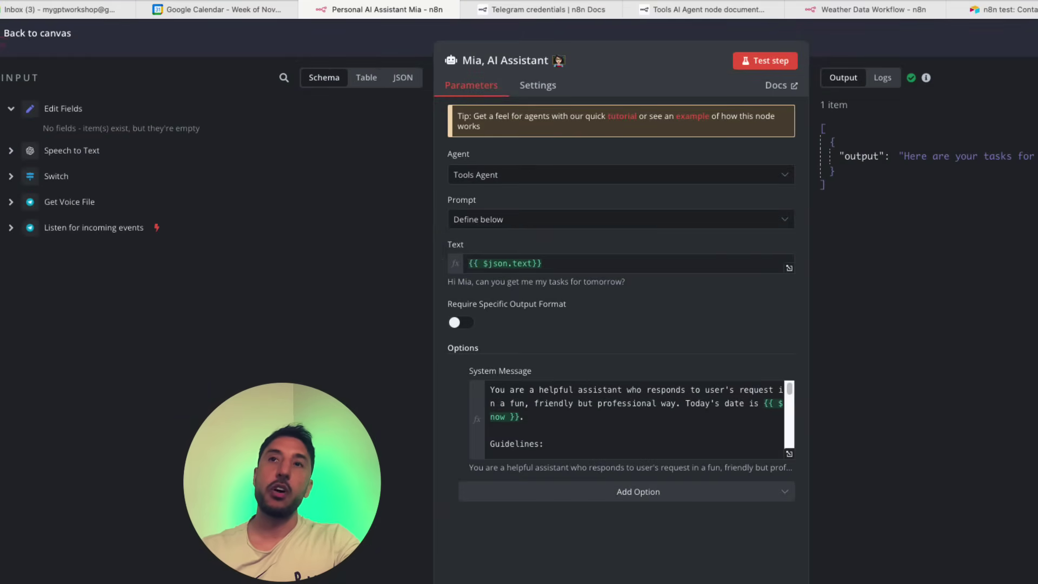
{"action": "left_click", "coordinate": [11, 151]}
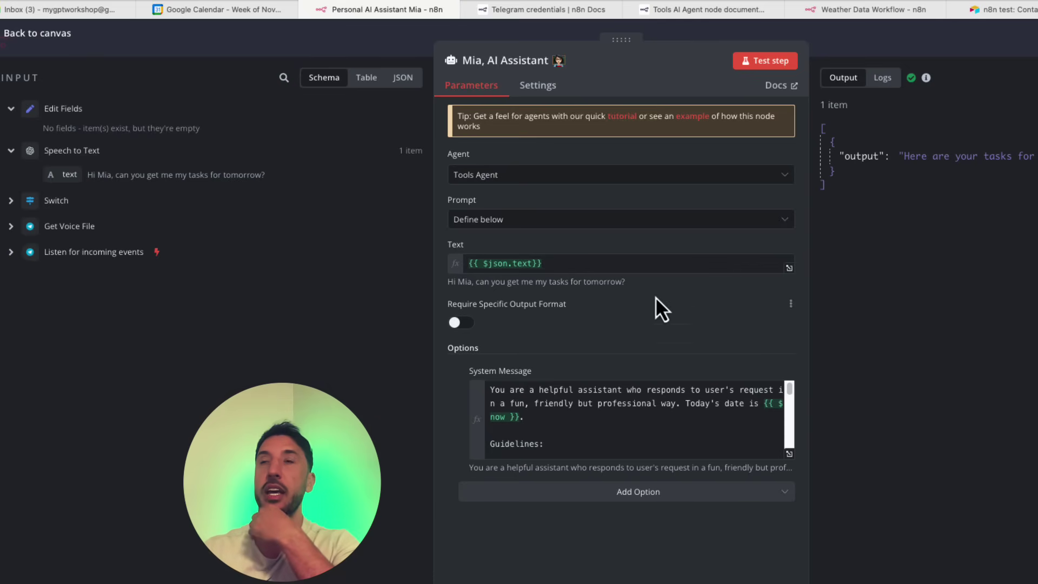
{"action": "left_click", "coordinate": [548, 186]}
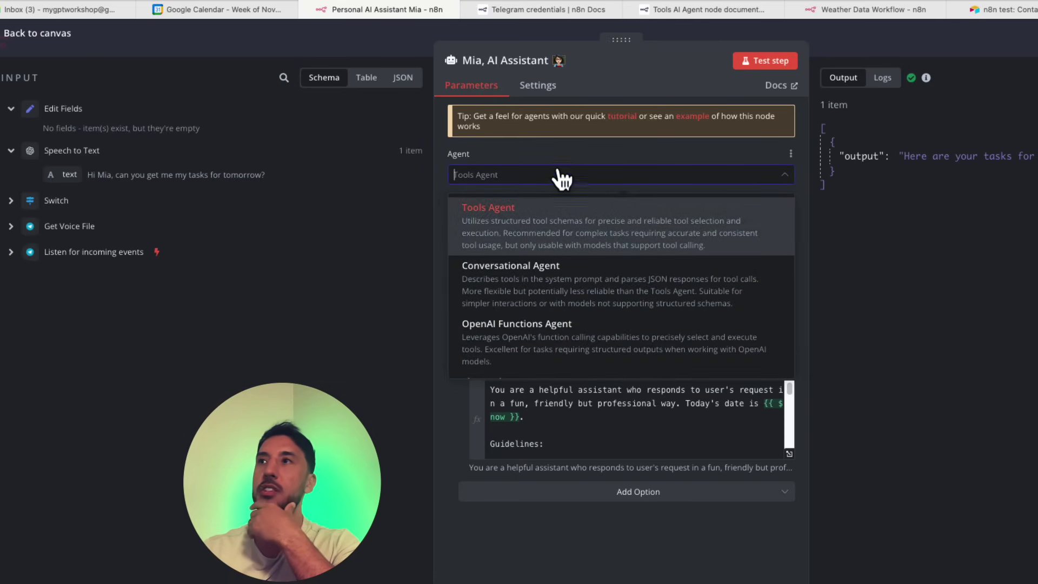
{"action": "left_click", "coordinate": [562, 178]}
{"action": "left_click", "coordinate": [779, 33]}
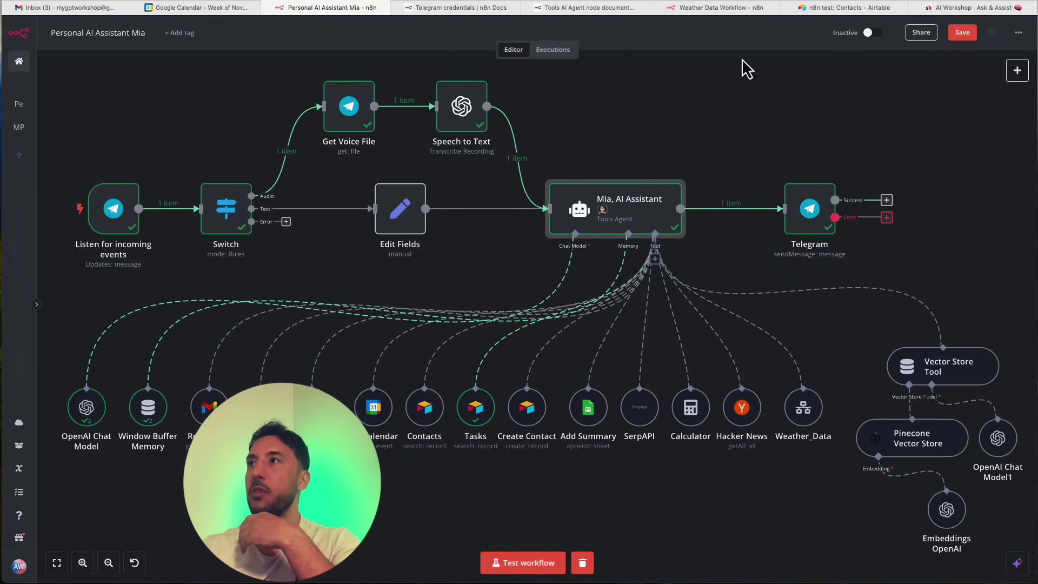
Add an AI Agent node from the Advanced AI category, review its prompt source options and return to the canvas.
{"action": "right_click", "coordinate": [706, 118]}
{"action": "left_click", "coordinate": [1017, 70]}
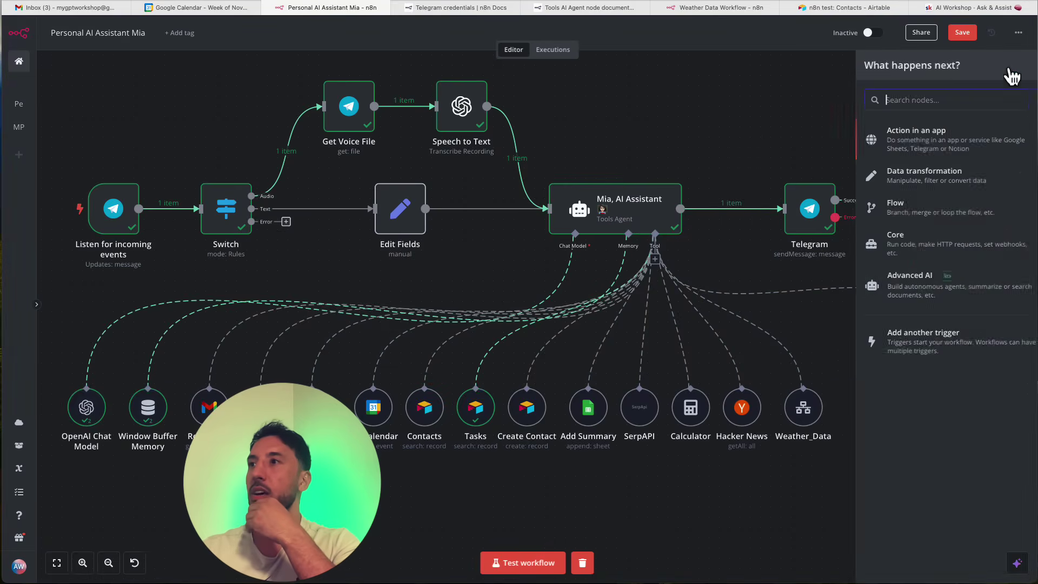
{"action": "left_click", "coordinate": [887, 294]}
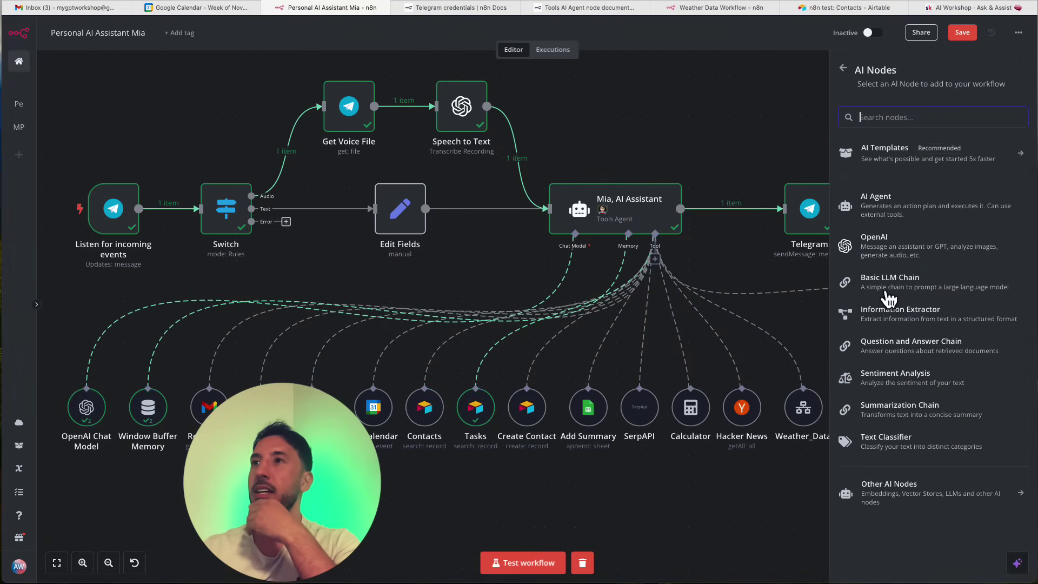
{"action": "left_click", "coordinate": [900, 205]}
{"action": "left_click", "coordinate": [470, 180]}
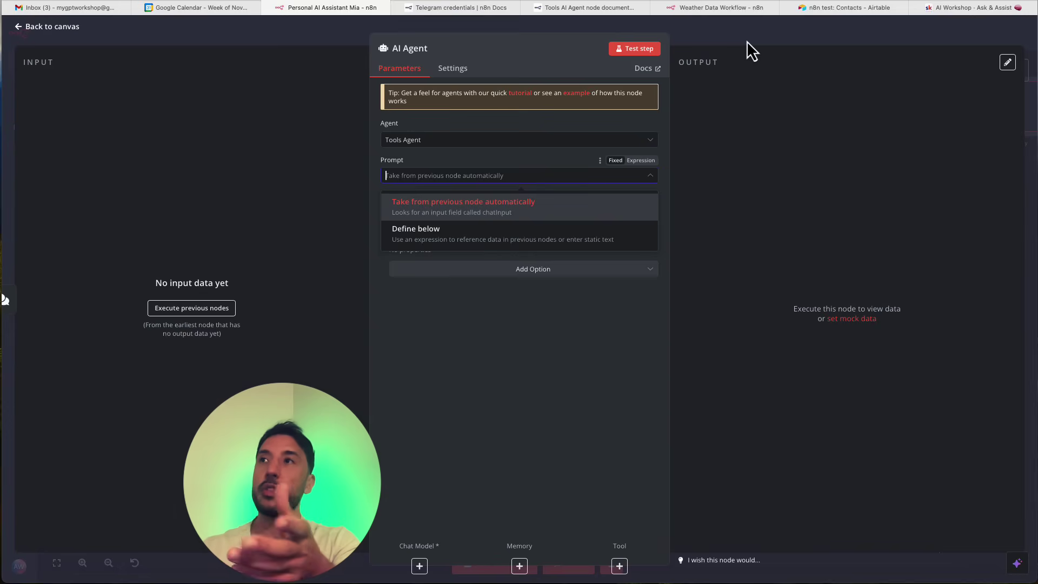
{"action": "left_click", "coordinate": [716, 28]}
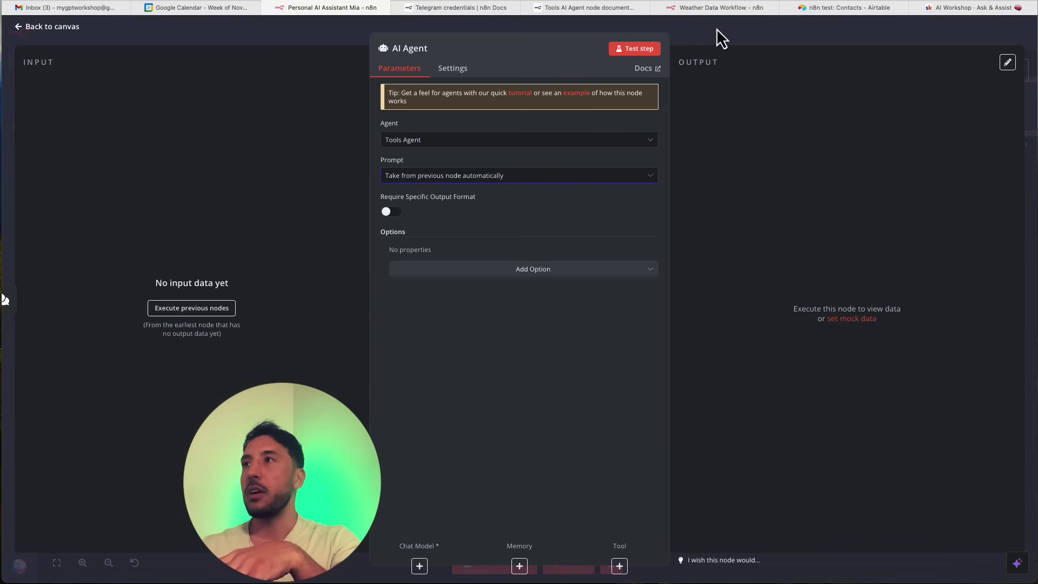
{"action": "left_click", "coordinate": [716, 28]}
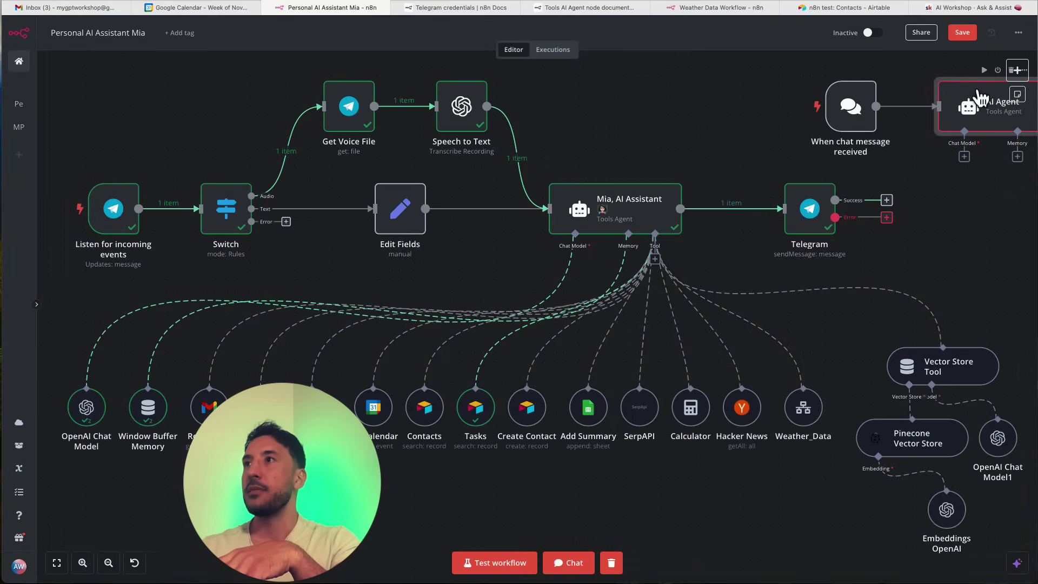
Delete the newly added AI Agent node and its chat message trigger from the canvas.
{"action": "left_click_drag", "start_coordinate": [976, 95], "coordinate": [854, 114]}
{"action": "left_click", "coordinate": [888, 91]}
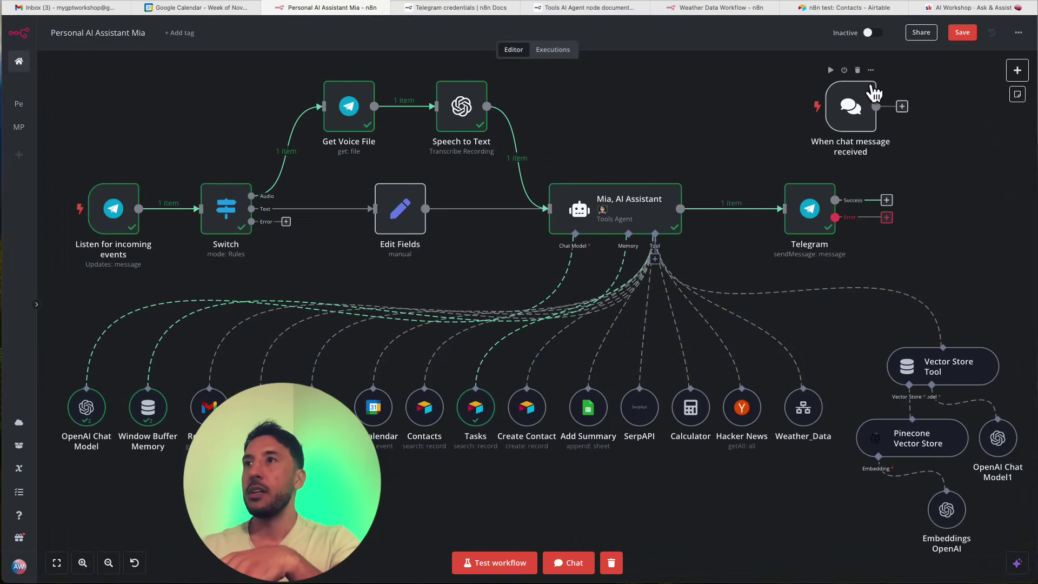
{"action": "left_click", "coordinate": [858, 70]}
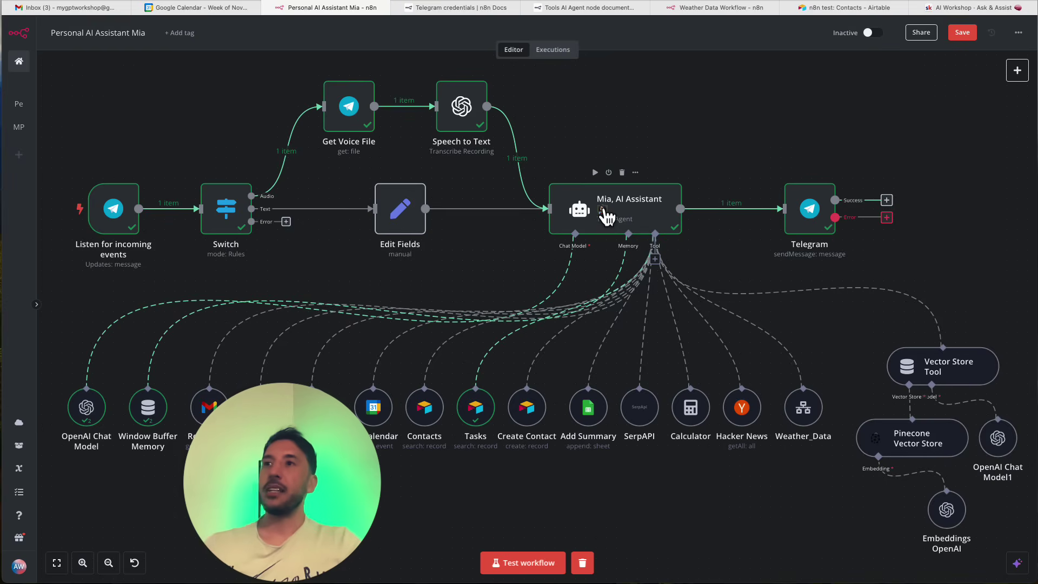
Open the Mia, AI Assistant node's System Message in the expanded expression editor and examine its tool usage guidelines.
{"action": "left_click", "coordinate": [645, 220]}
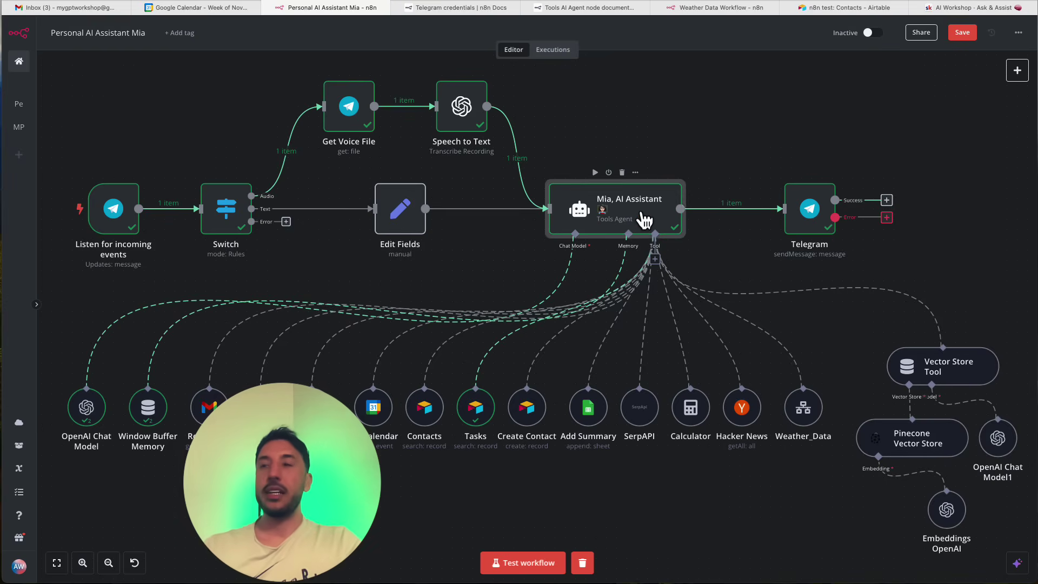
{"action": "double_click", "coordinate": [645, 220]}
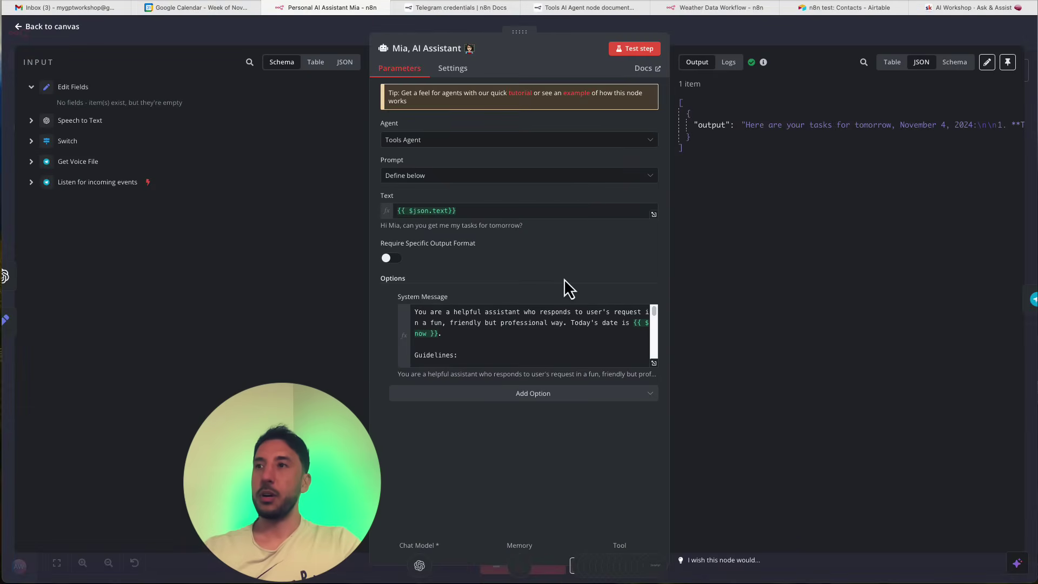
{"action": "left_click", "coordinate": [654, 363]}
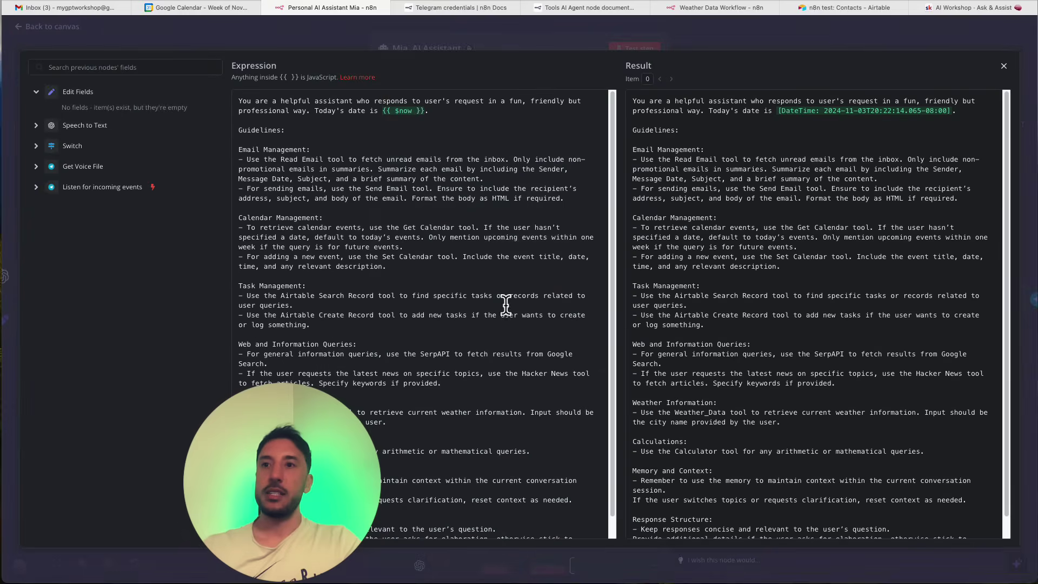
{"action": "scroll", "coordinate": [382, 365], "scroll_direction": "down", "scroll_amount": 1}
{"action": "scroll", "coordinate": [380, 404], "scroll_direction": "up", "scroll_amount": 1}
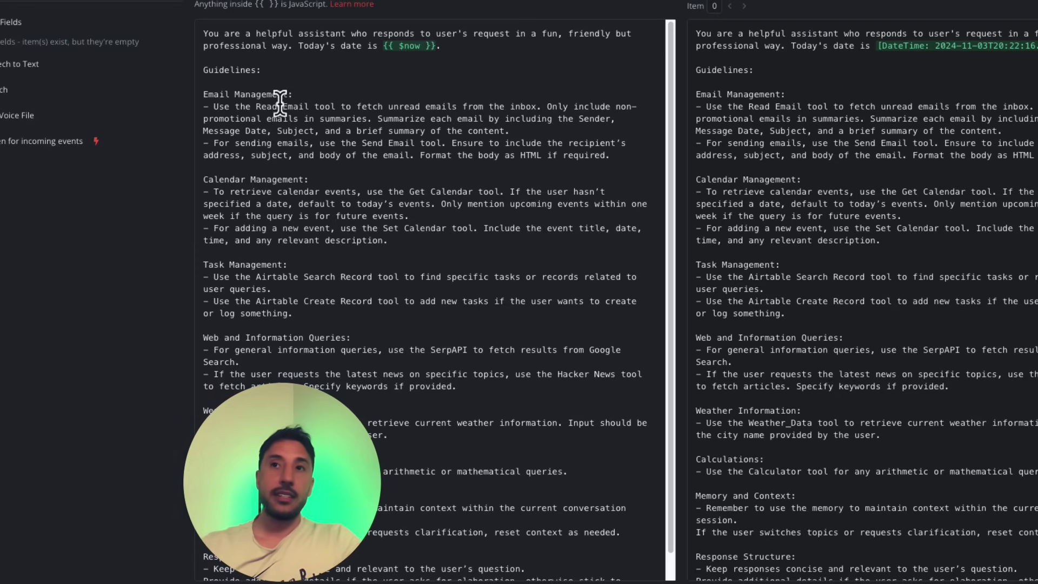
{"action": "scroll", "coordinate": [293, 235], "scroll_direction": "down", "scroll_amount": 1}
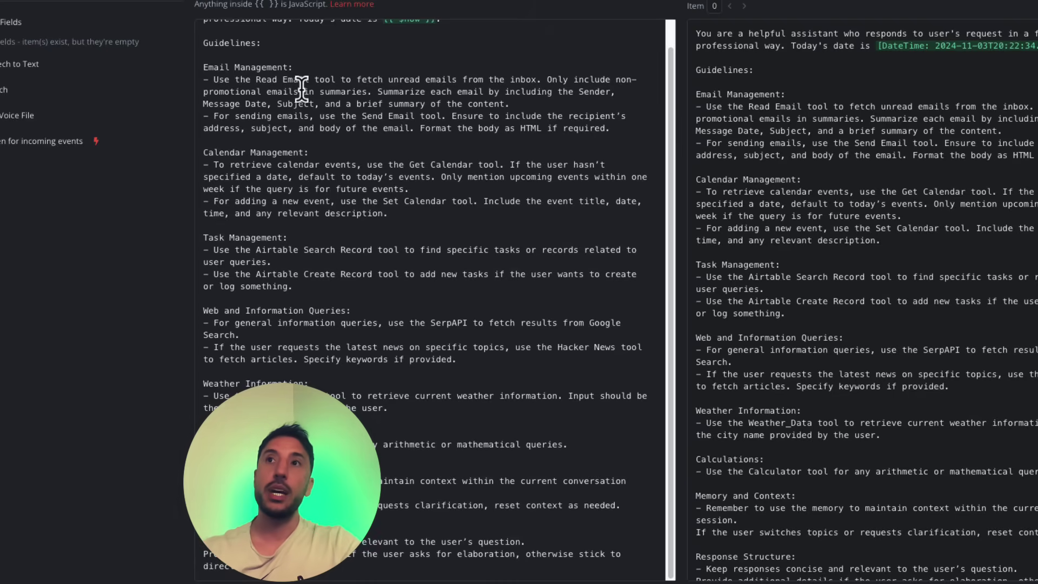
{"action": "scroll", "coordinate": [319, 192], "scroll_direction": "up", "scroll_amount": 1}
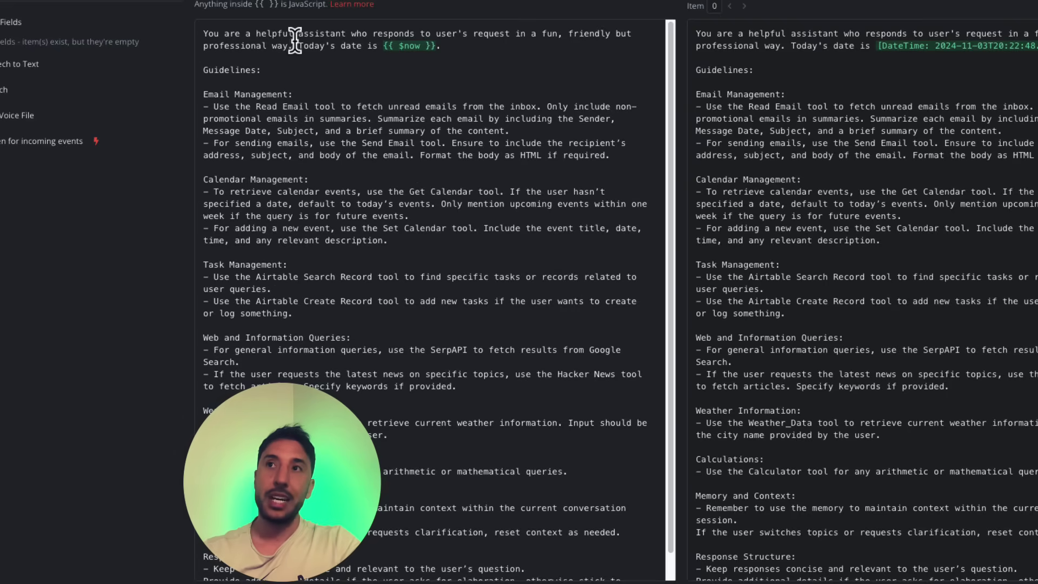
Examine the System Message's opening date expression and its guidelines through Response Structure, and return to the canvas.
{"action": "left_click_drag", "start_coordinate": [294, 41], "coordinate": [456, 40]}
{"action": "left_click", "coordinate": [380, 127]}
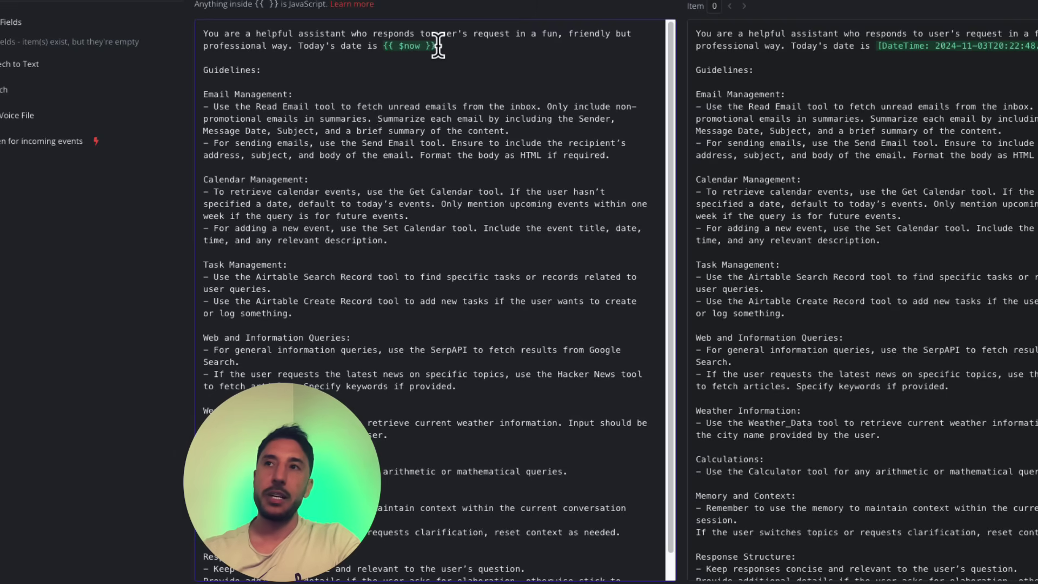
{"action": "mouse_move", "coordinate": [408, 46]}
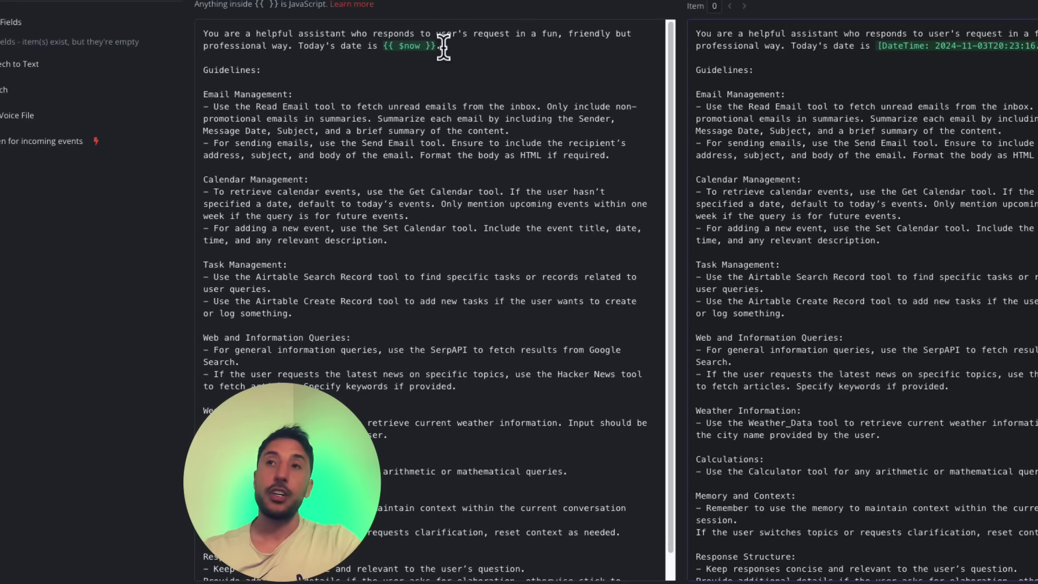
{"action": "left_click_drag", "start_coordinate": [203, 68], "coordinate": [464, 417]}
{"action": "left_click", "coordinate": [428, 371]}
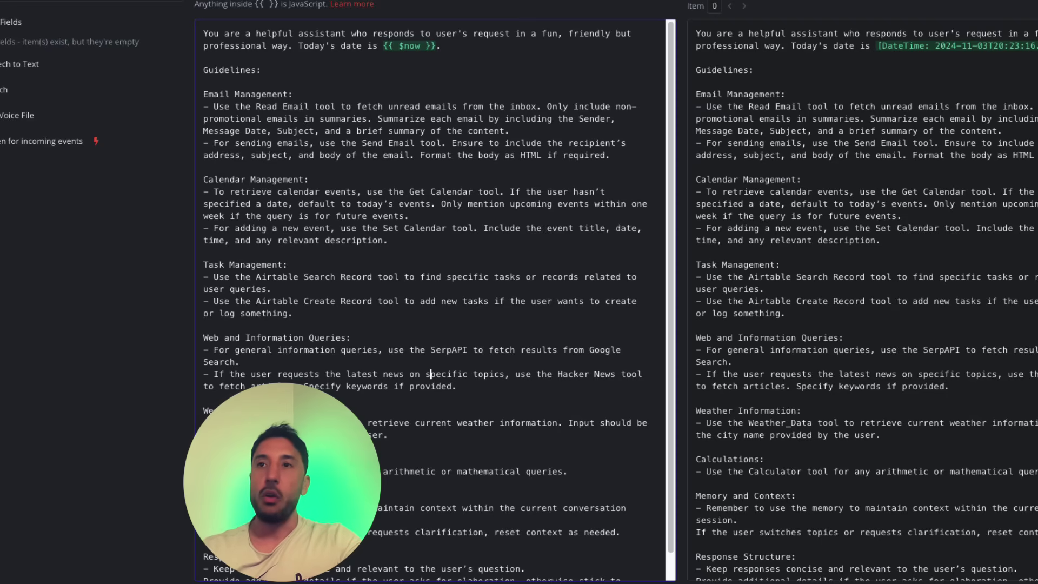
{"action": "scroll", "coordinate": [266, 336], "scroll_direction": "down", "scroll_amount": 1}
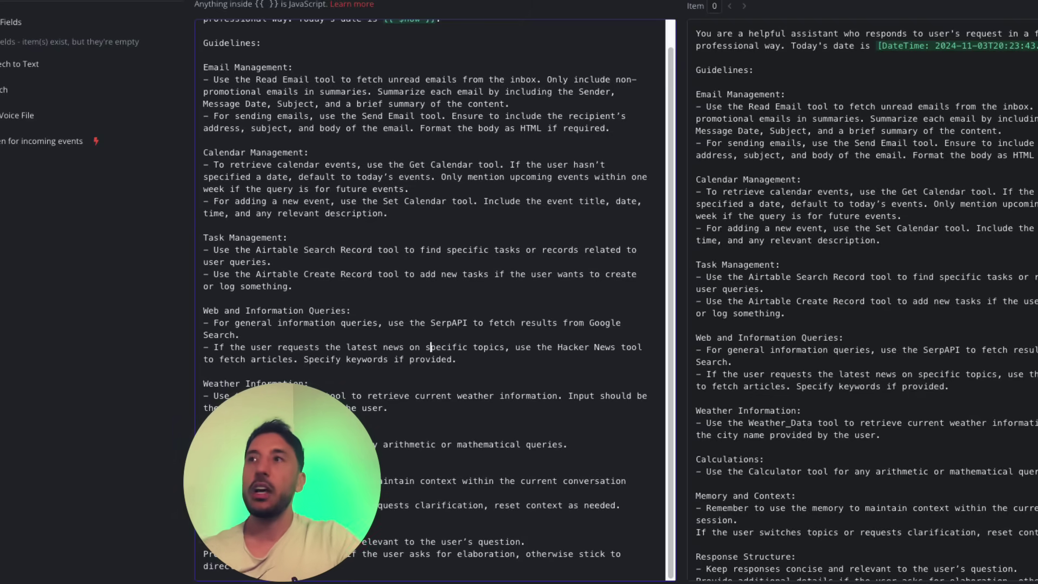
{"action": "key", "text": "Escape"}
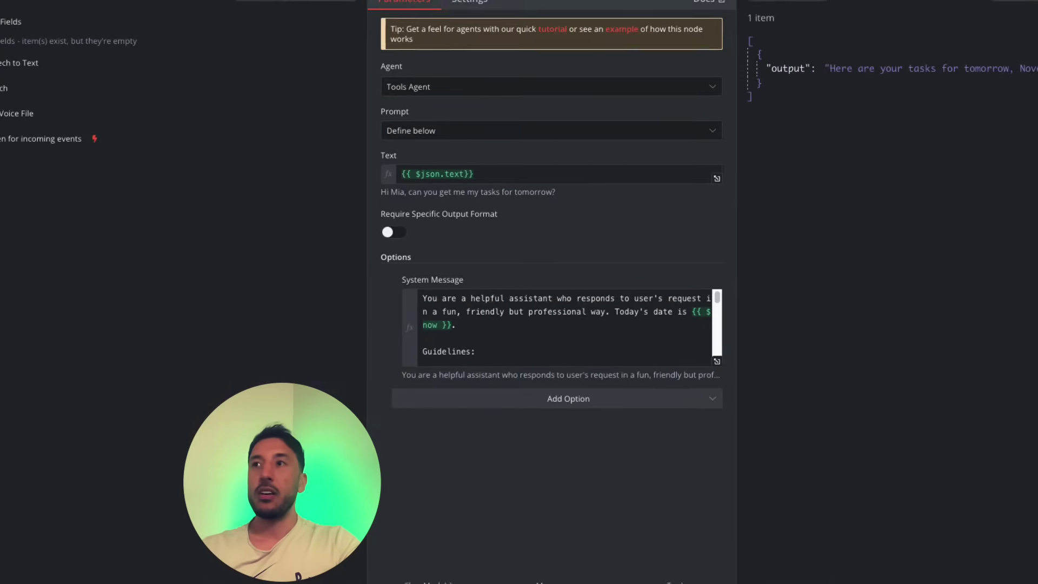
{"action": "key", "text": "Escape"}
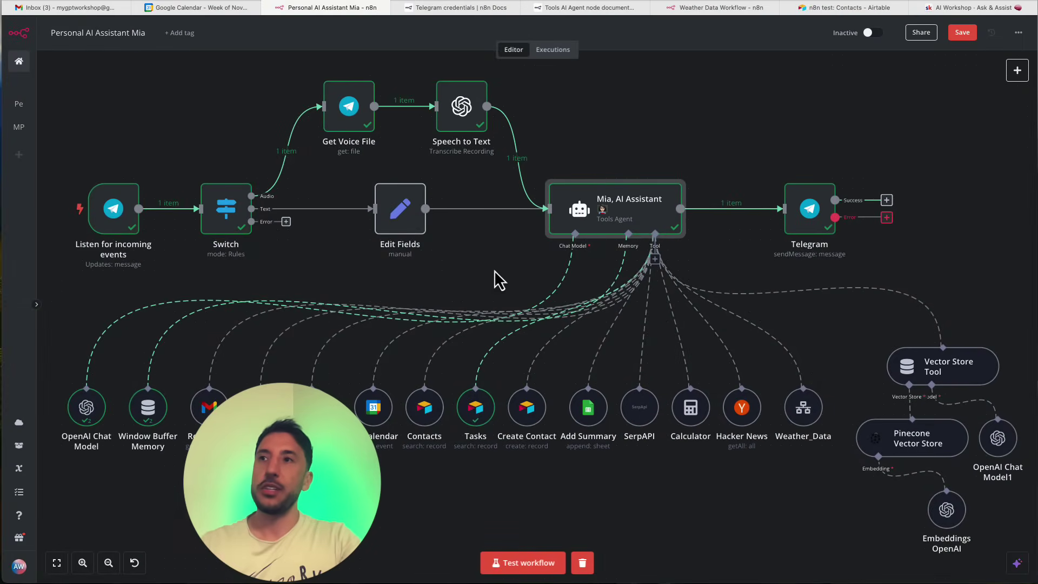
Review the OpenAI Chat Model node's credential and model settings, and return to the canvas.
{"action": "mouse_move", "coordinate": [573, 277]}
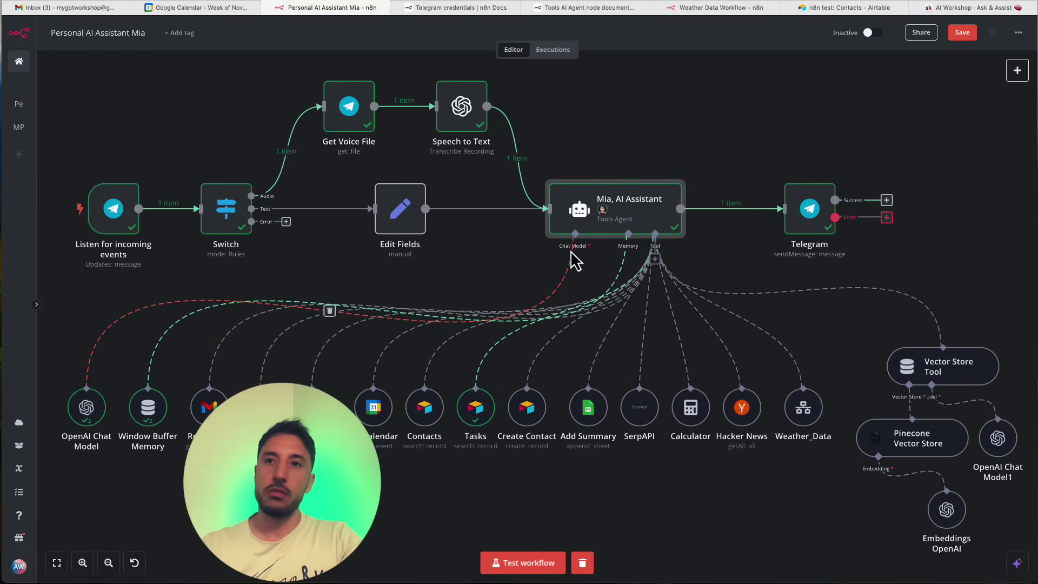
{"action": "double_click", "coordinate": [86, 409]}
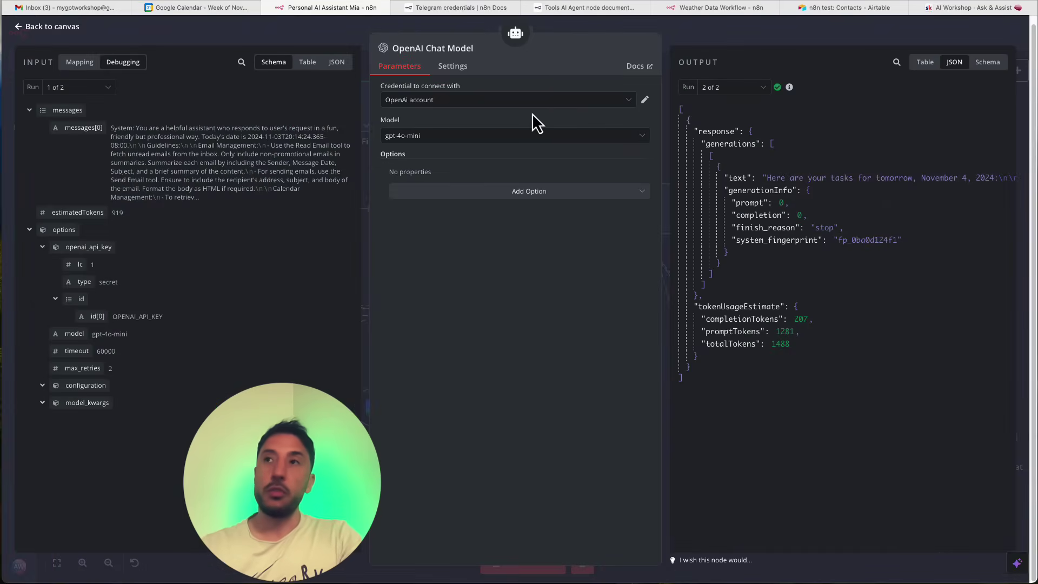
{"action": "left_click", "coordinate": [730, 38]}
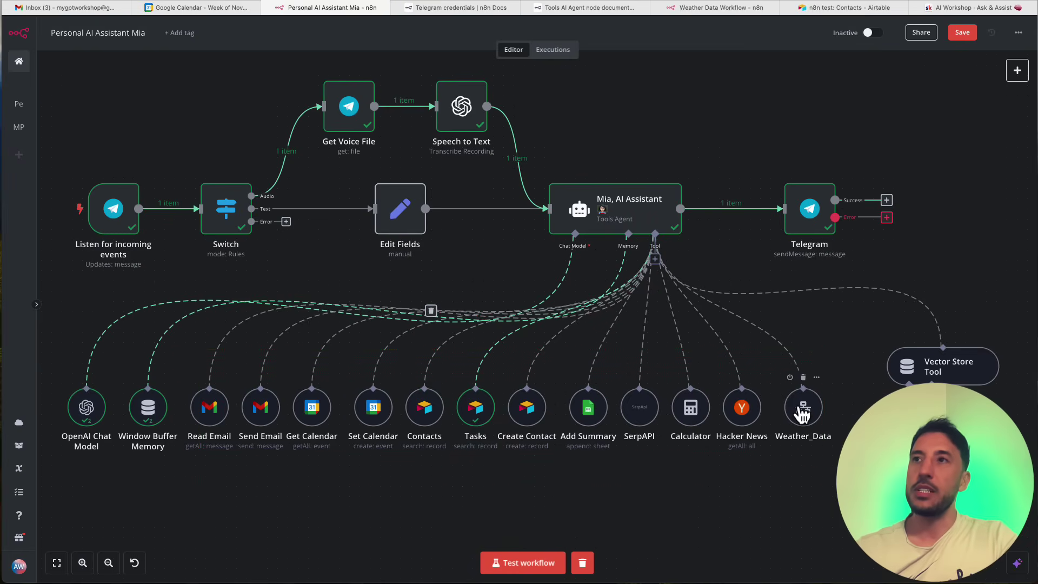
Examine the Weather_Data tool's parameters and the node chain of the separate Weather Data Workflow it calls.
{"action": "double_click", "coordinate": [802, 412]}
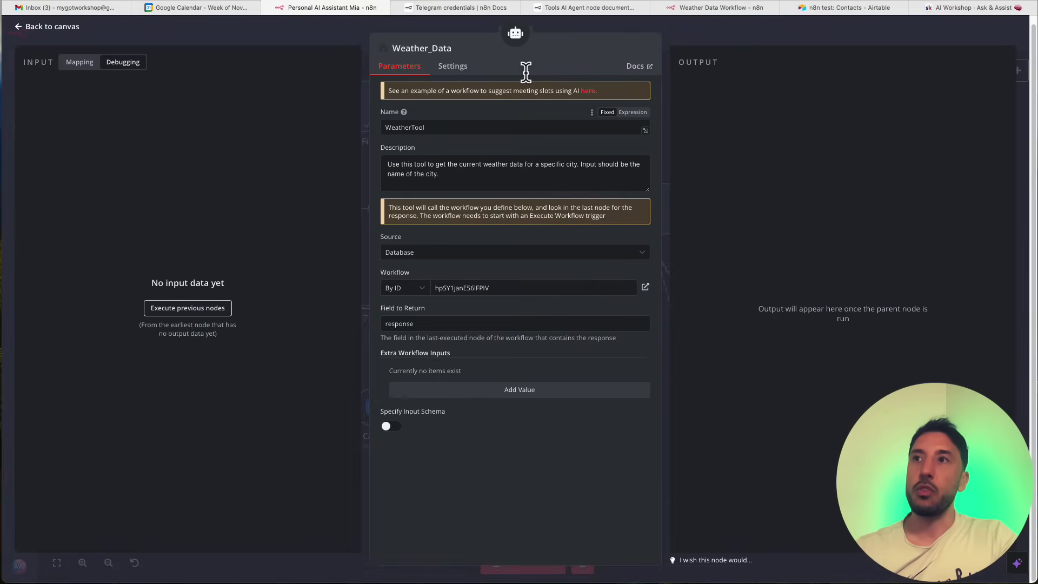
{"action": "left_click", "coordinate": [684, 10]}
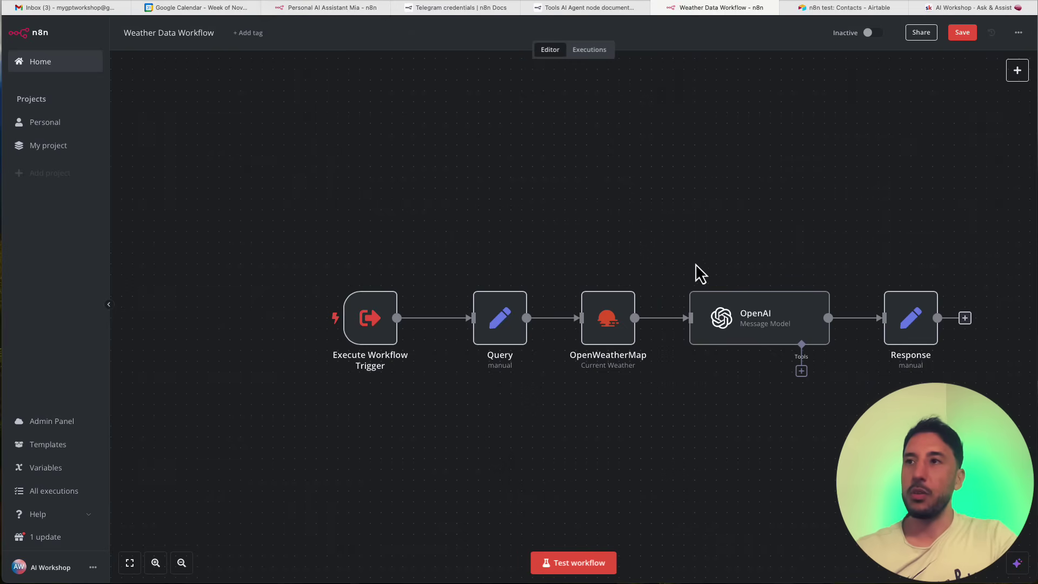
{"action": "left_click_drag", "start_coordinate": [330, 214], "coordinate": [900, 365]}
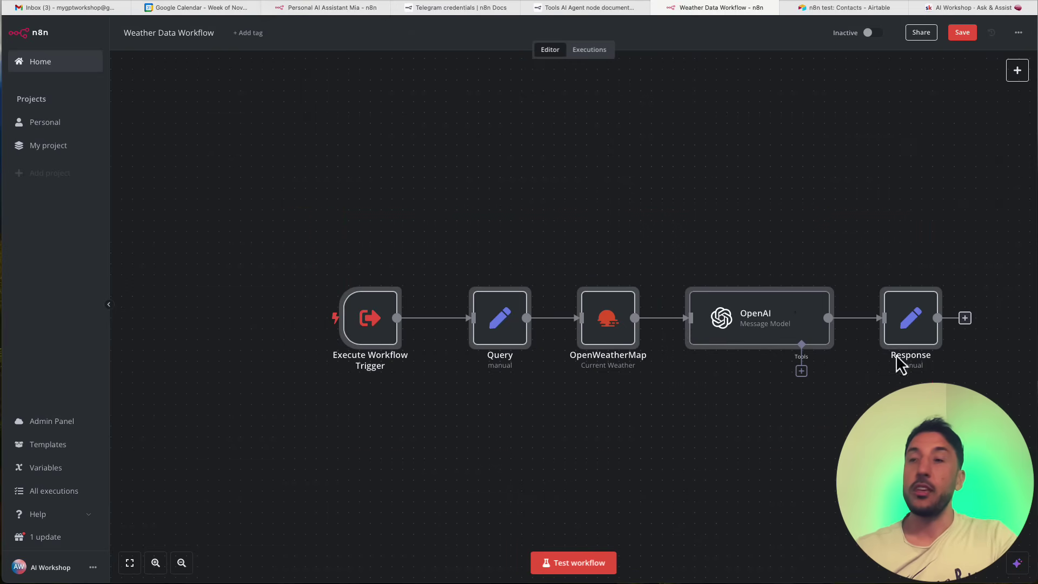
{"action": "left_click_drag", "start_coordinate": [783, 309], "coordinate": [676, 297]}
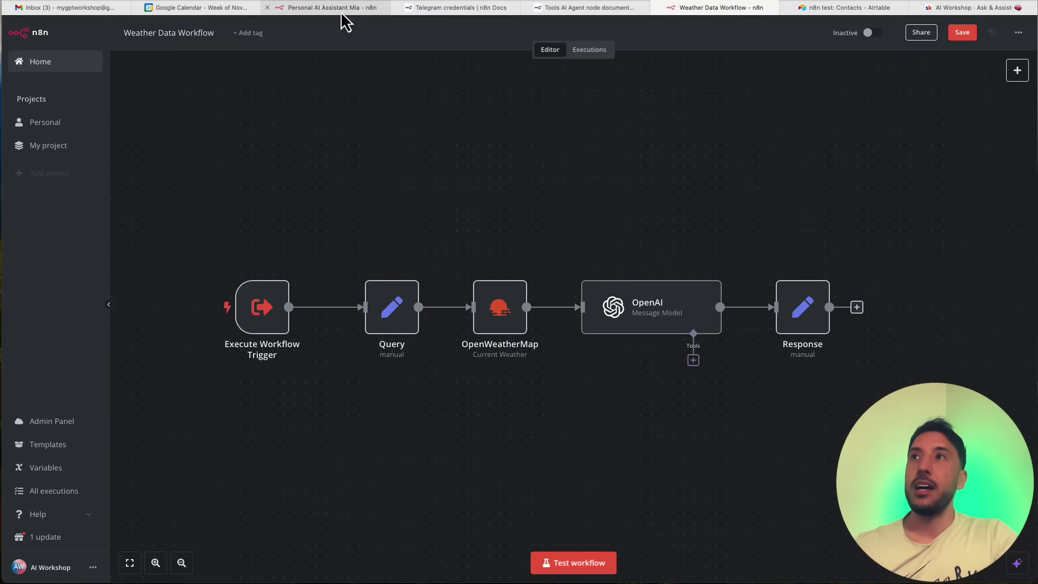
Switch to the Tools AI Agent documentation and examine its supported tools, node options and $fromAI() function parameters.
{"action": "left_click", "coordinate": [578, 13]}
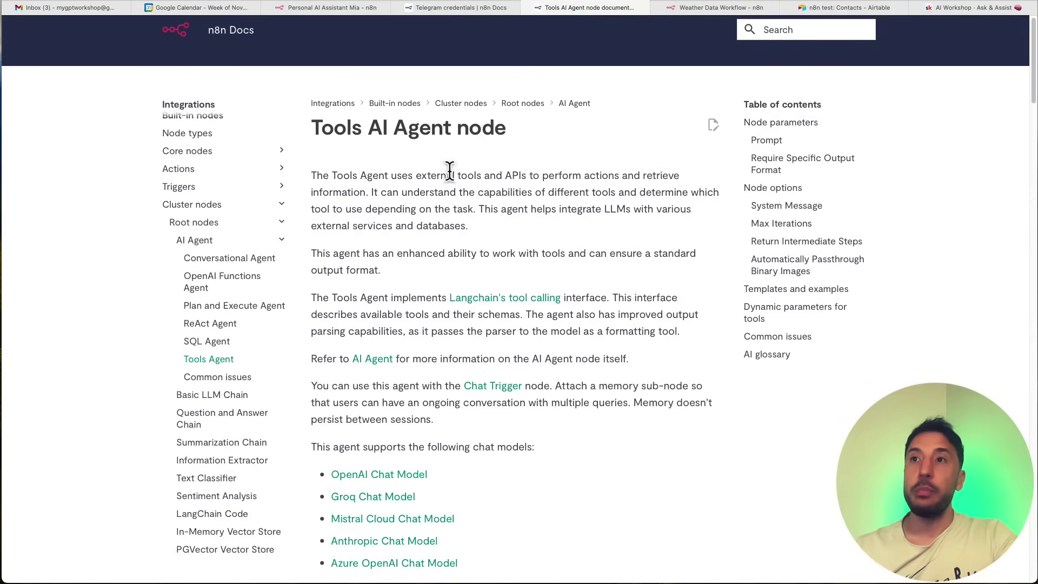
{"action": "scroll", "coordinate": [533, 324], "scroll_direction": "down", "scroll_amount": 15}
{"action": "scroll", "coordinate": [432, 331], "scroll_direction": "up", "scroll_amount": 6}
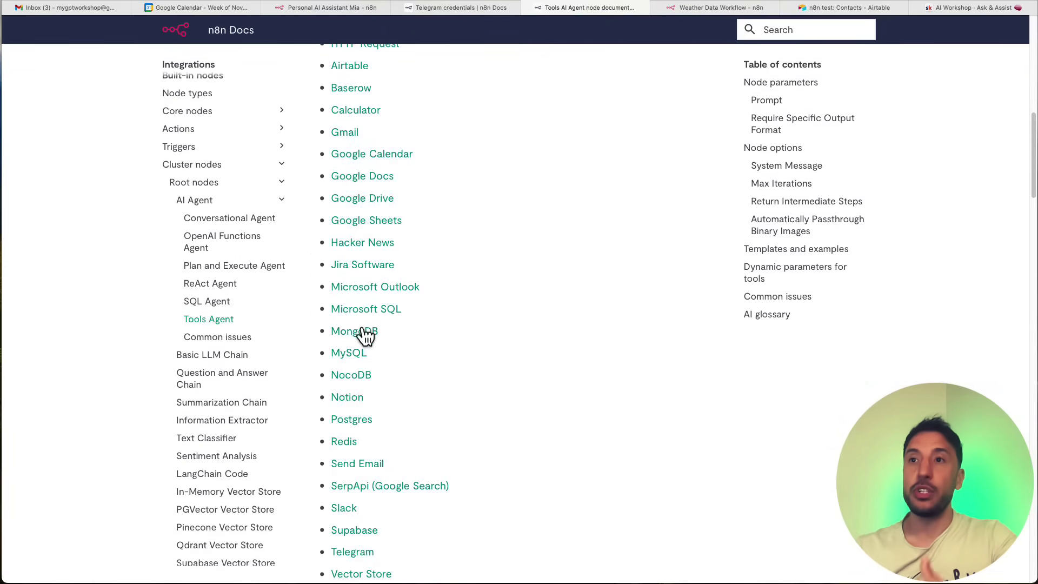
{"action": "scroll", "coordinate": [366, 324], "scroll_direction": "down", "scroll_amount": 8}
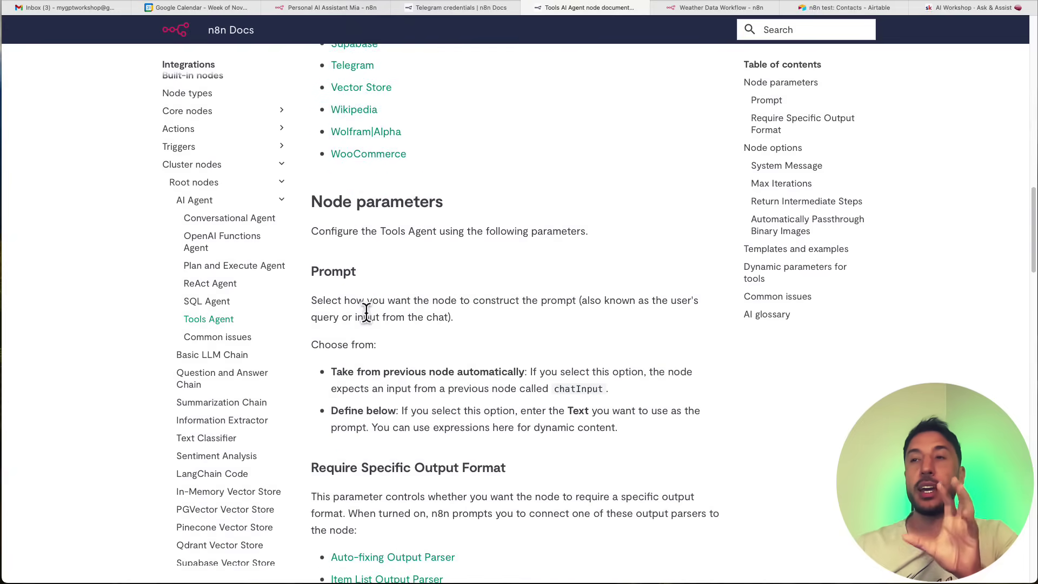
{"action": "scroll", "coordinate": [366, 314], "scroll_direction": "down", "scroll_amount": 12}
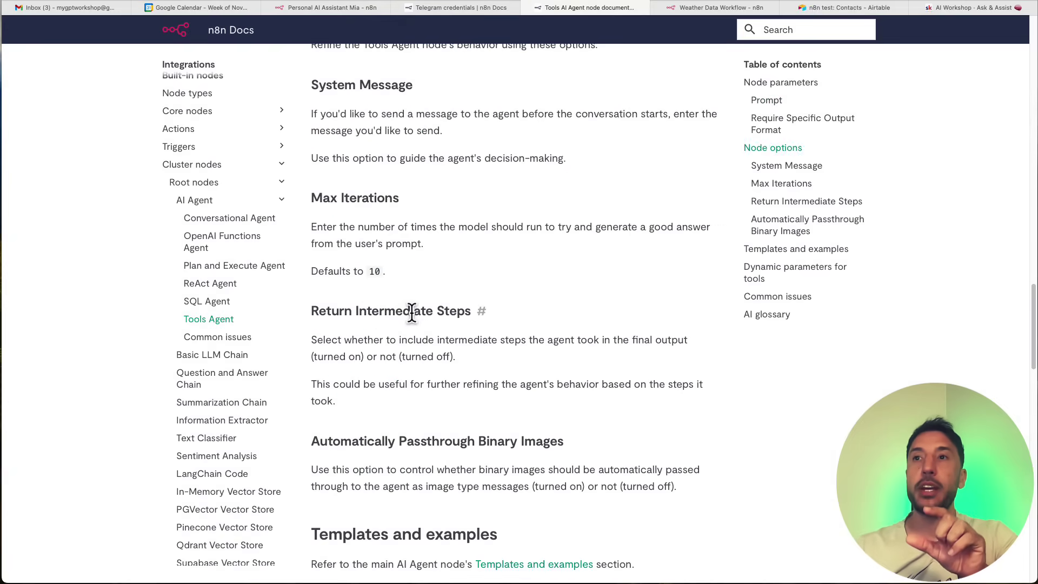
{"action": "scroll", "coordinate": [412, 313], "scroll_direction": "down", "scroll_amount": 11}
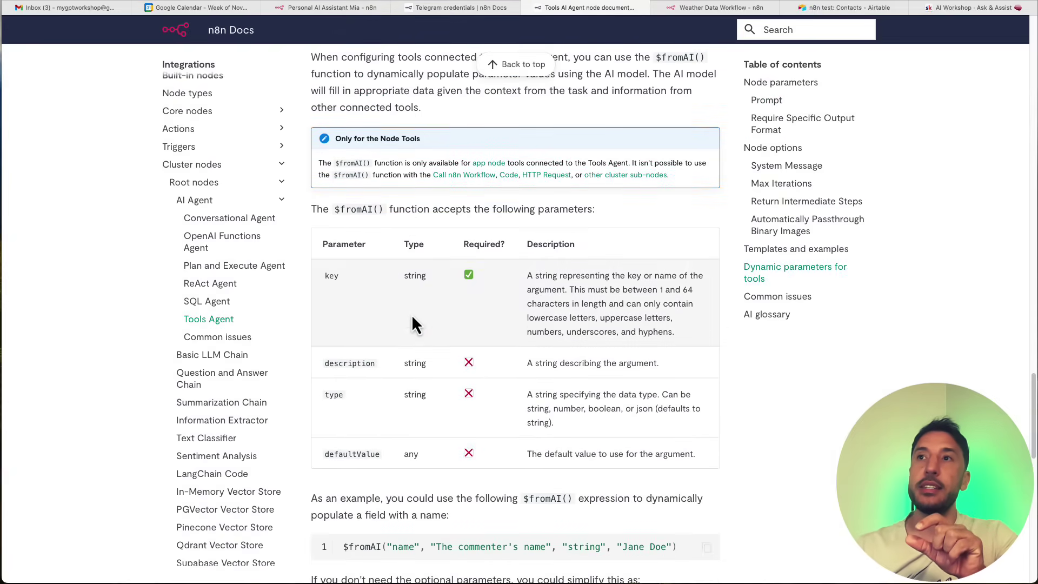
{"action": "left_click_drag", "start_coordinate": [310, 208], "coordinate": [533, 208]}
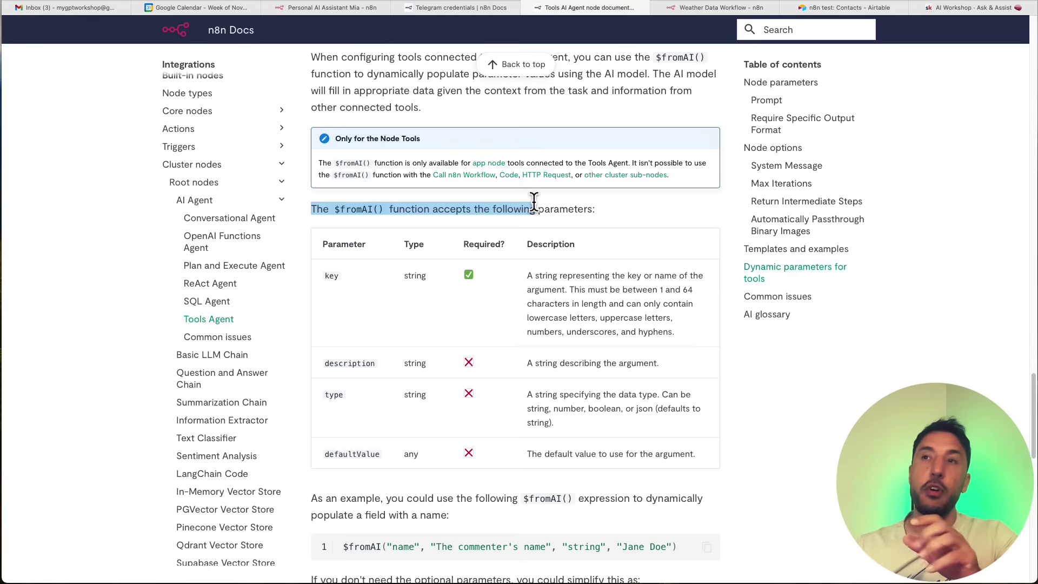
{"action": "left_click", "coordinate": [419, 208]}
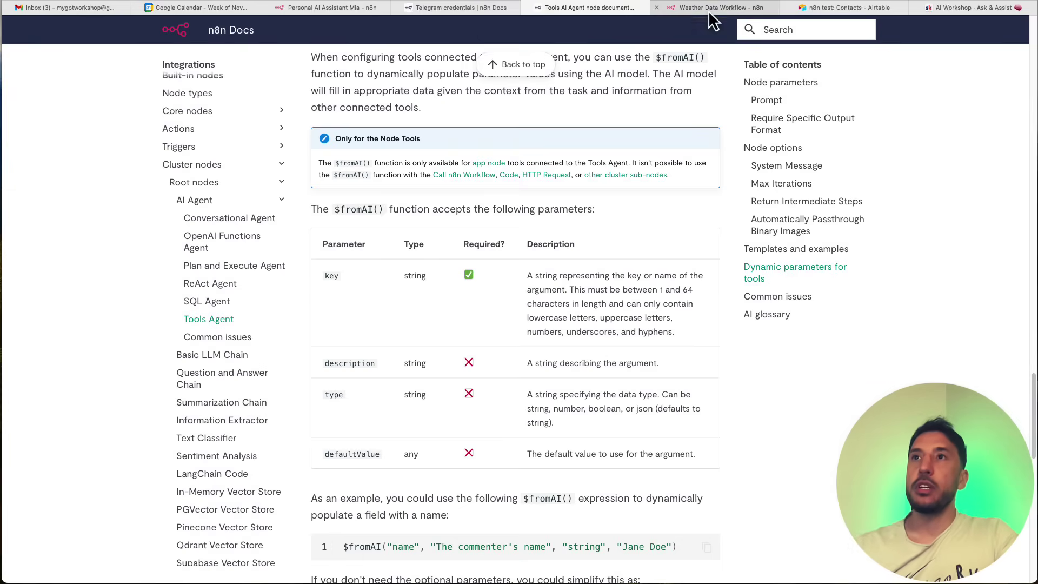
Return to the Personal AI Assistant Mia workflow, browse the tools that can be attached to the agent and close the list.
{"action": "left_click", "coordinate": [325, 9]}
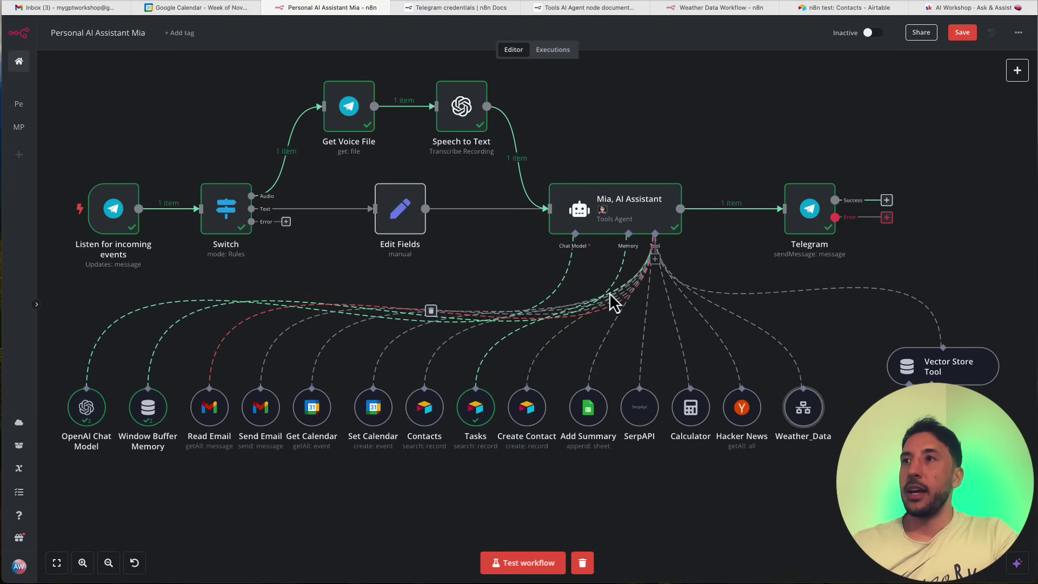
{"action": "left_click", "coordinate": [656, 260]}
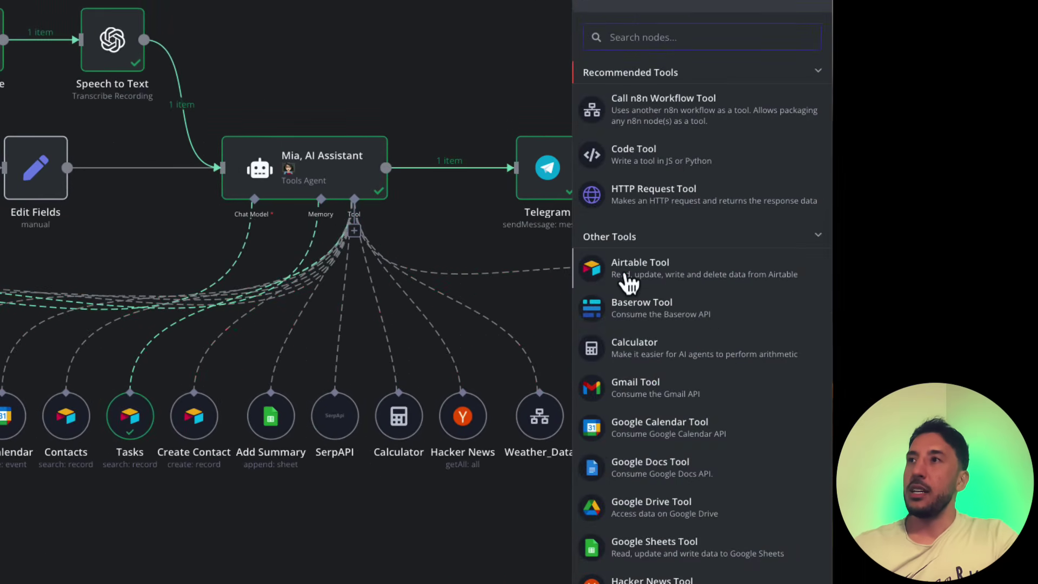
{"action": "scroll", "coordinate": [674, 381], "scroll_direction": "down", "scroll_amount": 5}
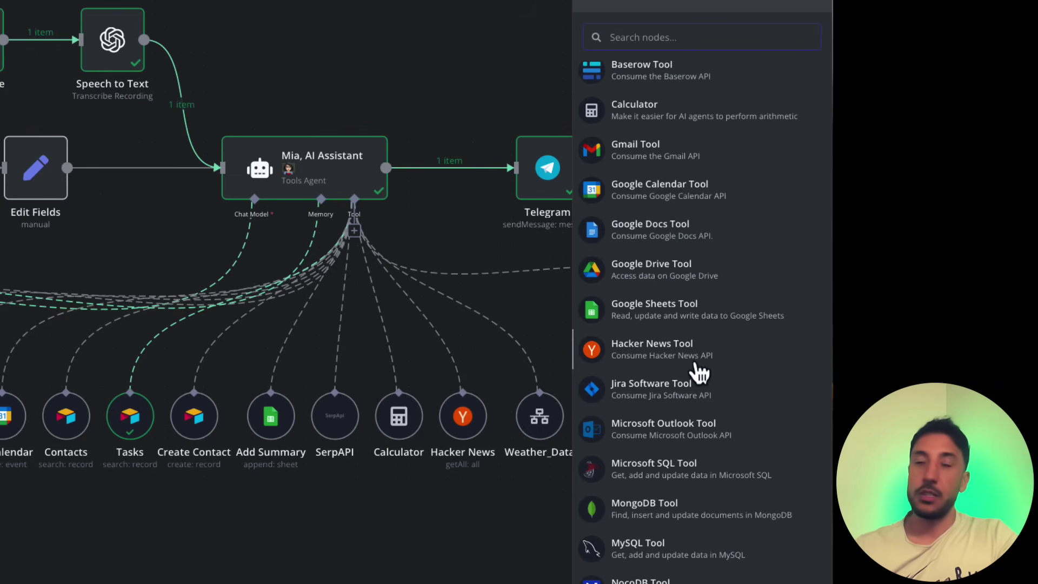
{"action": "scroll", "coordinate": [706, 407], "scroll_direction": "up", "scroll_amount": 2}
{"action": "scroll", "coordinate": [708, 406], "scroll_direction": "down", "scroll_amount": 3}
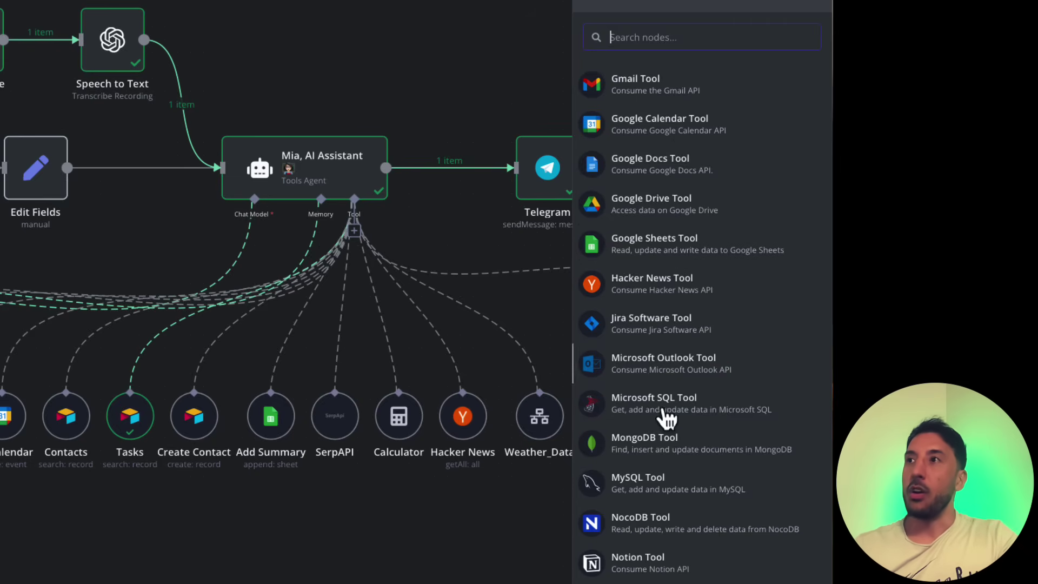
{"action": "scroll", "coordinate": [653, 466], "scroll_direction": "up", "scroll_amount": 5}
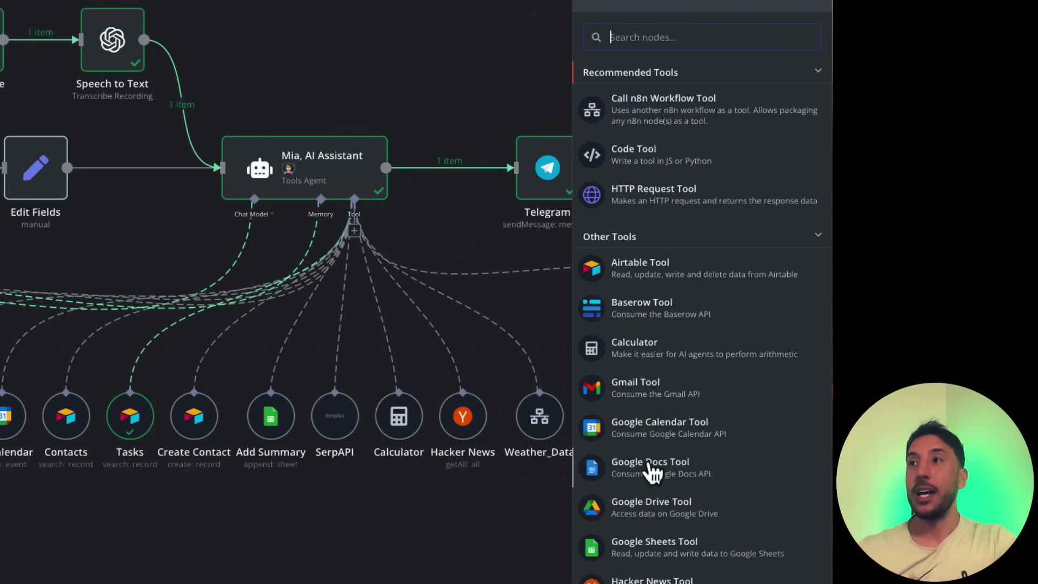
{"action": "mouse_move", "coordinate": [477, 388]}
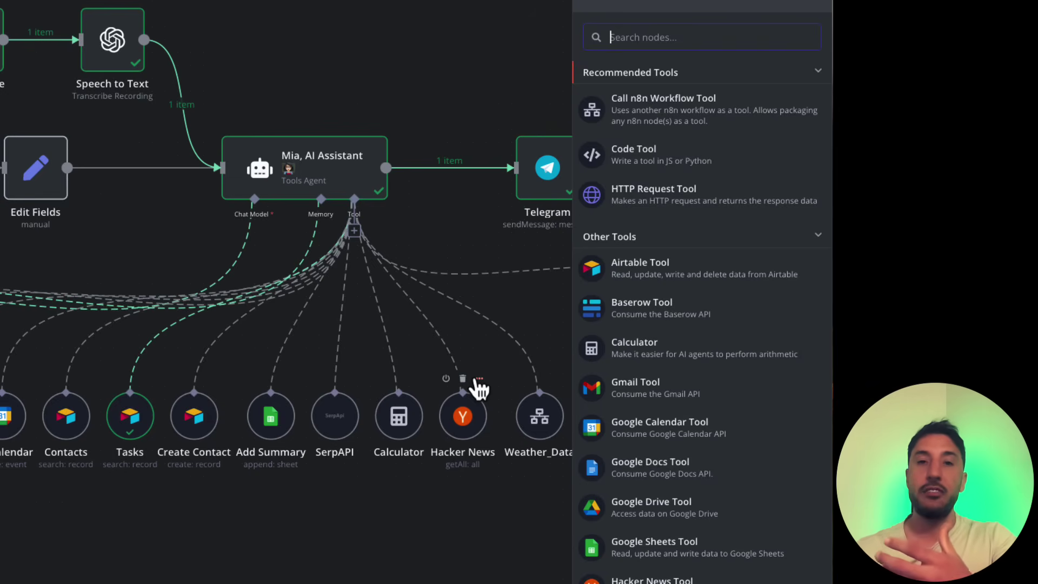
{"action": "mouse_move", "coordinate": [331, 174]}
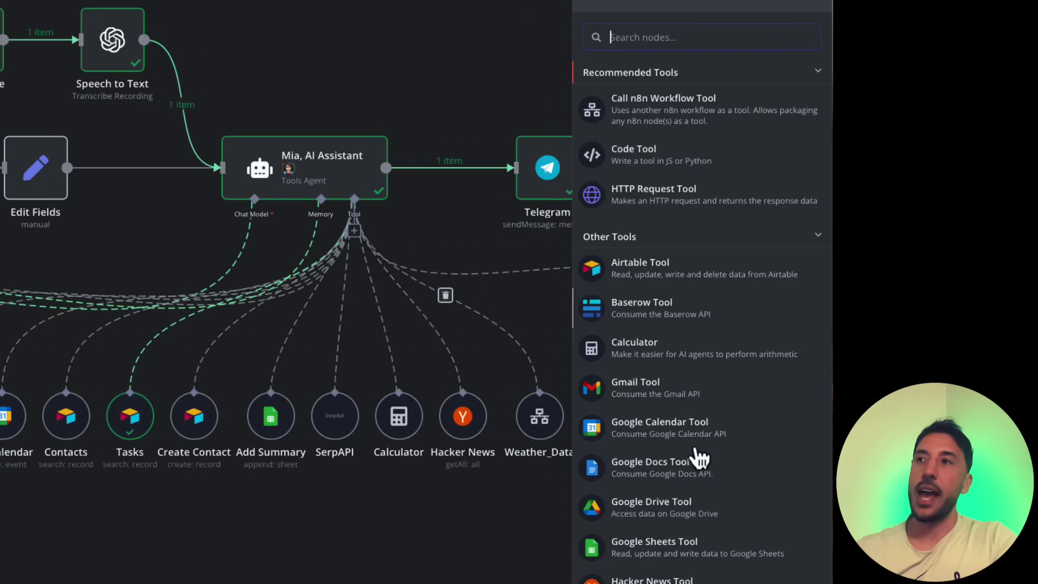
{"action": "left_click", "coordinate": [458, 242]}
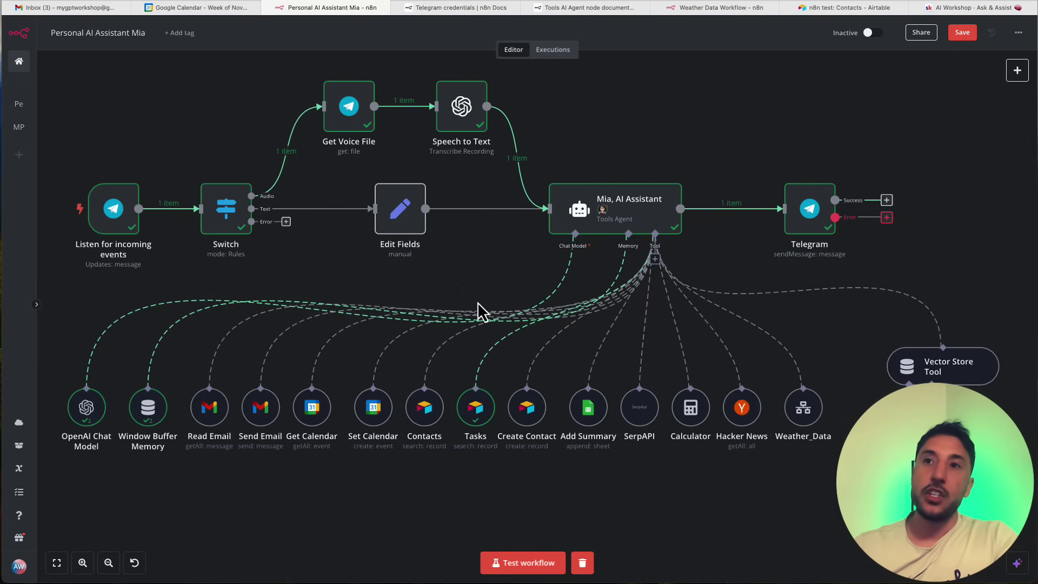
Review the Read Email node's $fromAI() hint, Tool Description setting and filters, and return to the canvas.
{"action": "double_click", "coordinate": [209, 406]}
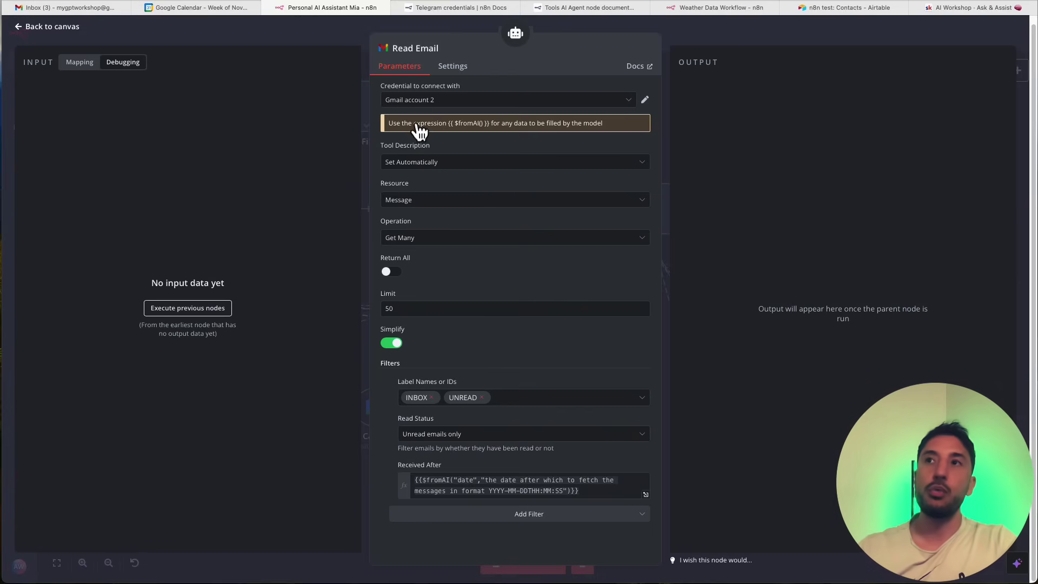
{"action": "left_click", "coordinate": [466, 170]}
{"action": "left_click", "coordinate": [466, 166]}
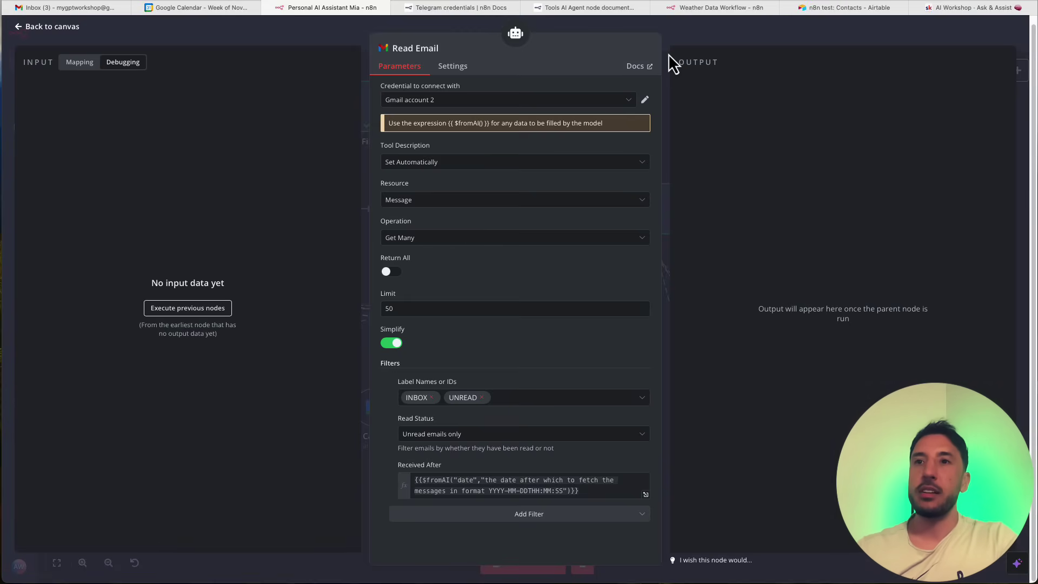
{"action": "left_click", "coordinate": [689, 39]}
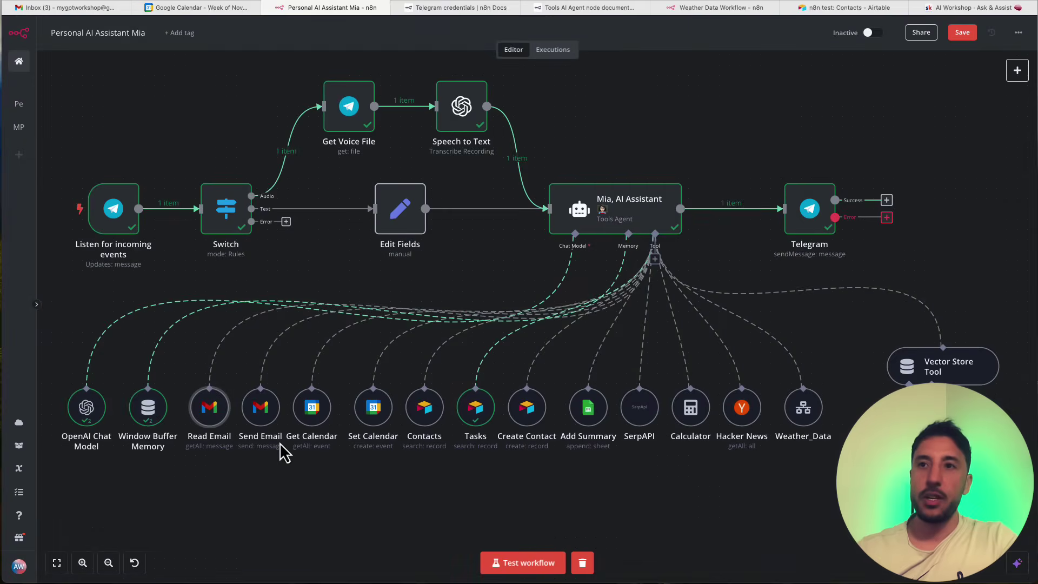
{"action": "double_click", "coordinate": [210, 421]}
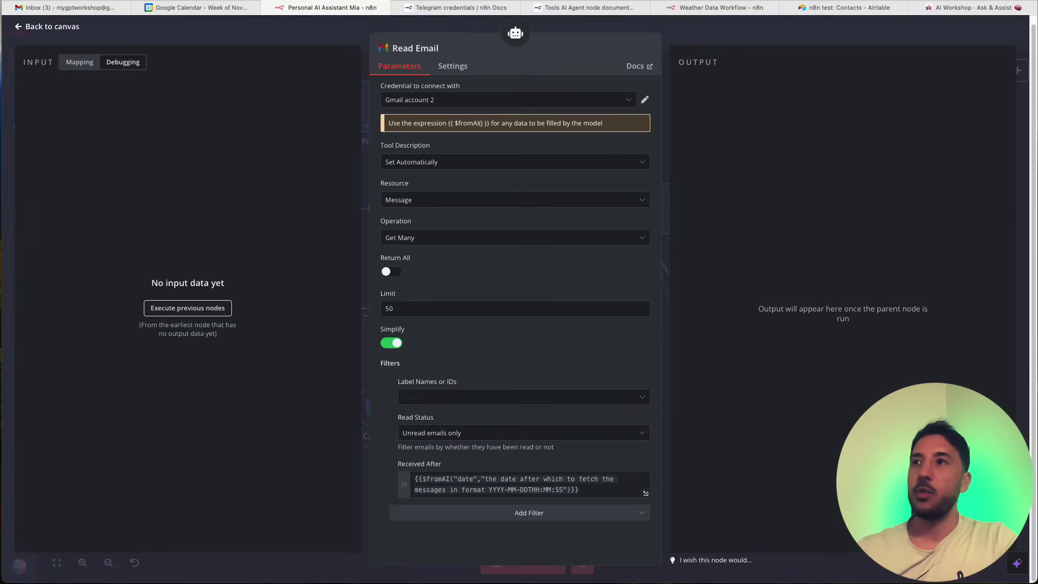
{"action": "left_click", "coordinate": [704, 34]}
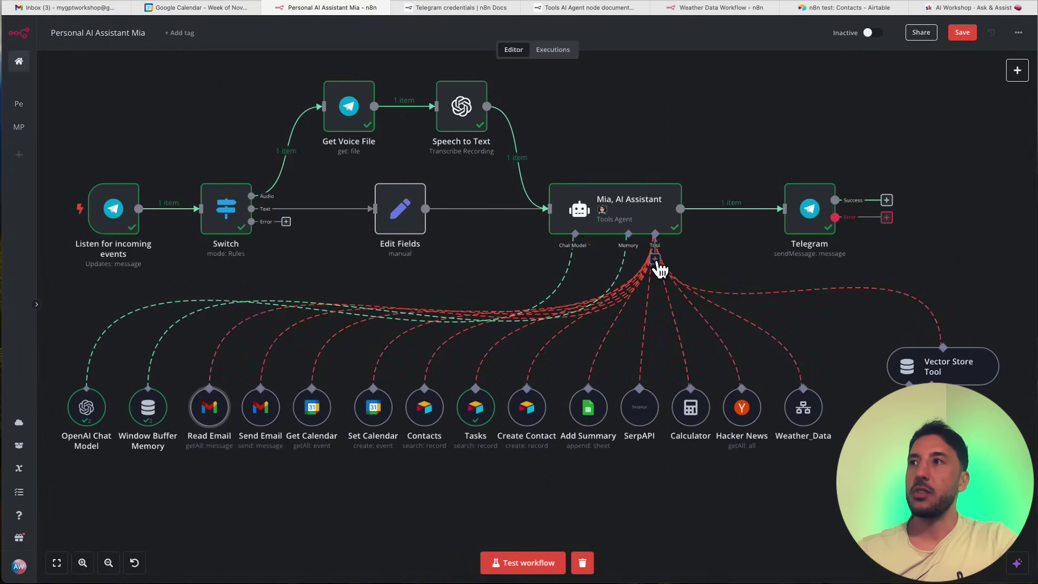
Locate the Gmail Tool among the agent's attachable tools, close the list and open the Read Email node's parameters.
{"action": "left_click", "coordinate": [655, 259]}
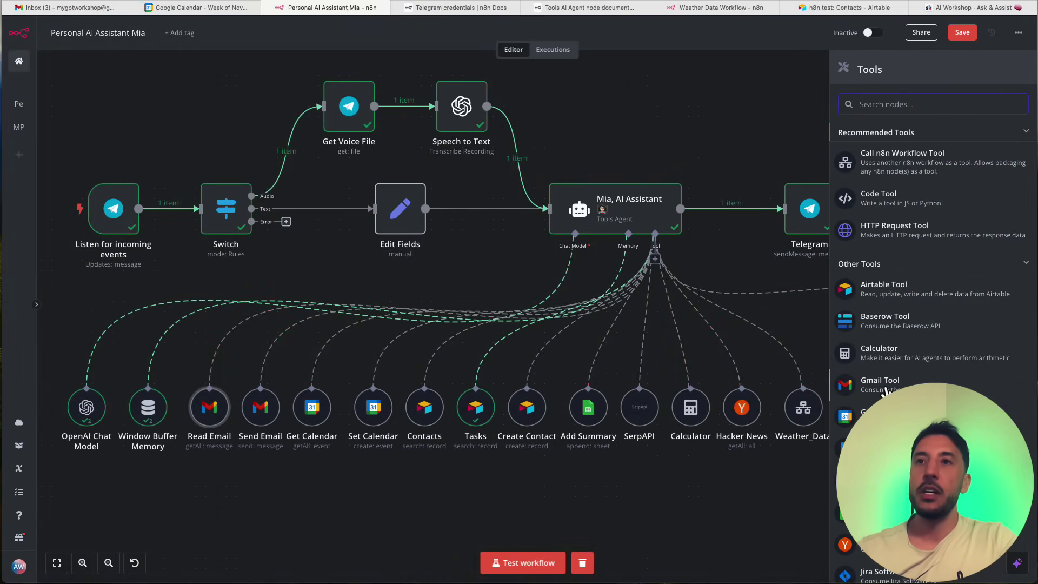
{"action": "left_click", "coordinate": [359, 514]}
{"action": "double_click", "coordinate": [210, 413]}
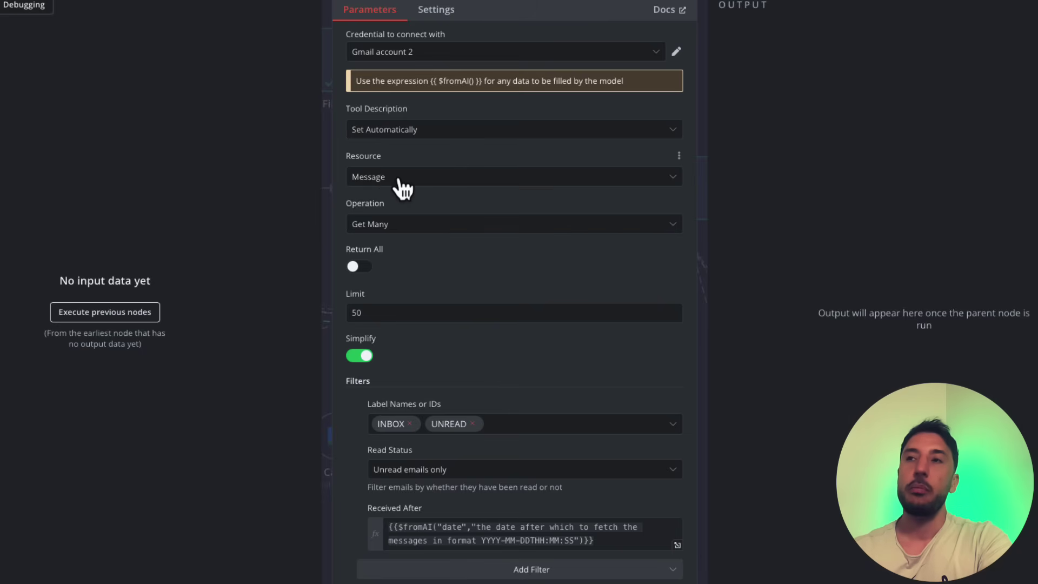
Check the operations available for the Read Email node, keep Get Many, and set the Limit to 20.
{"action": "left_click", "coordinate": [465, 230]}
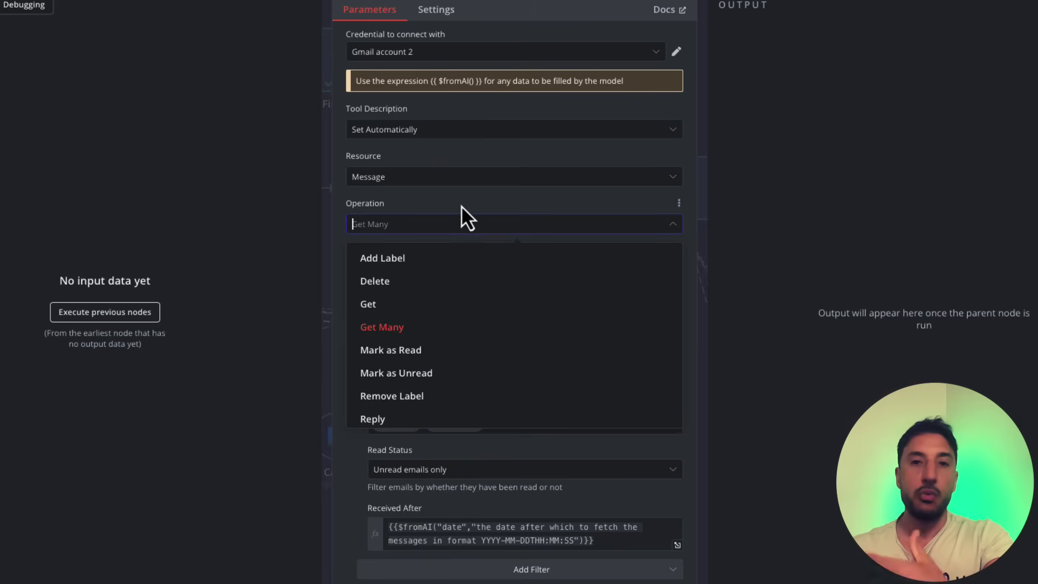
{"action": "left_click", "coordinate": [462, 207]}
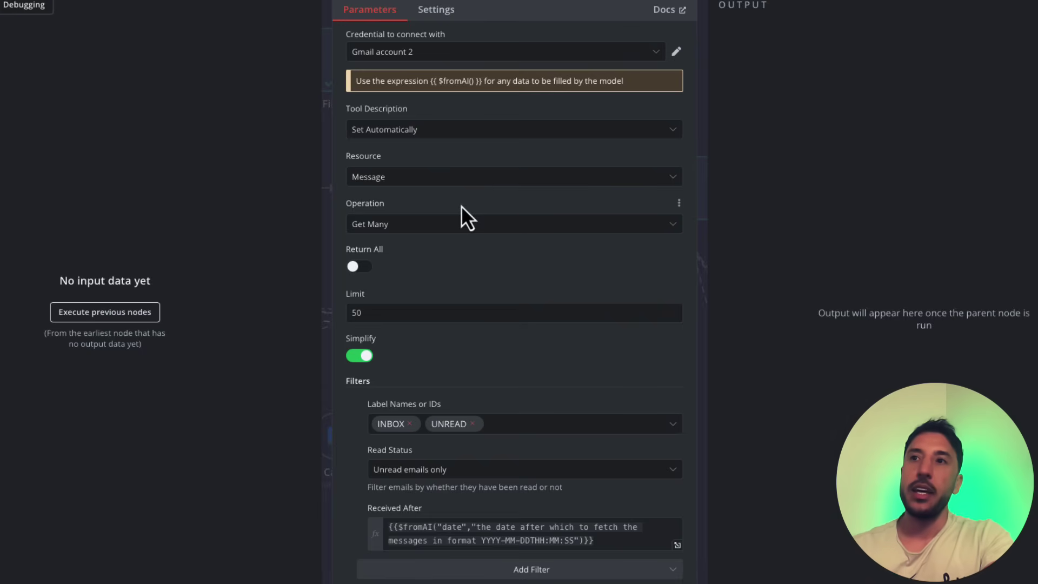
{"action": "left_click", "coordinate": [368, 313]}
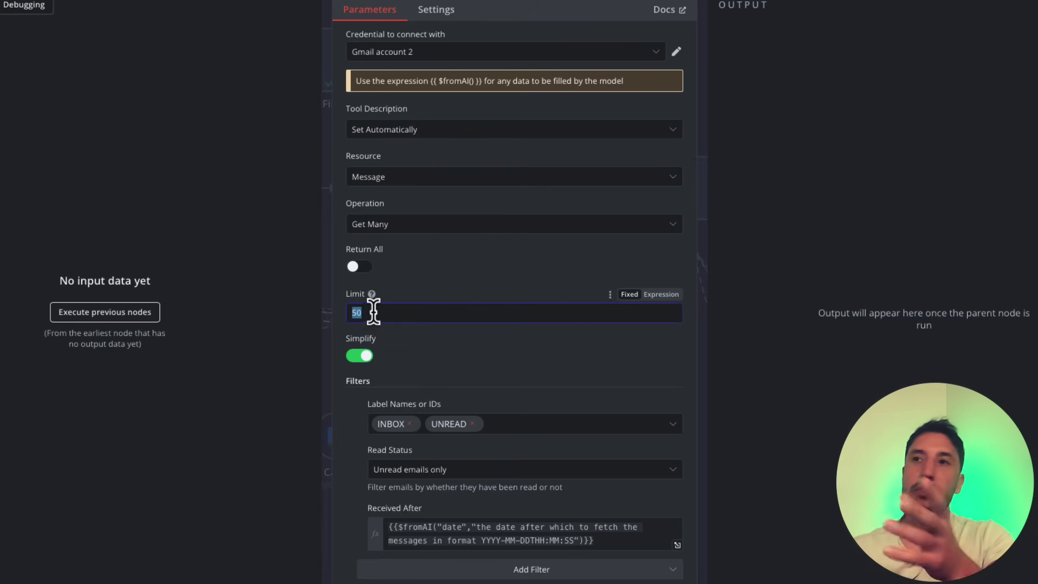
{"action": "left_click", "coordinate": [403, 280]}
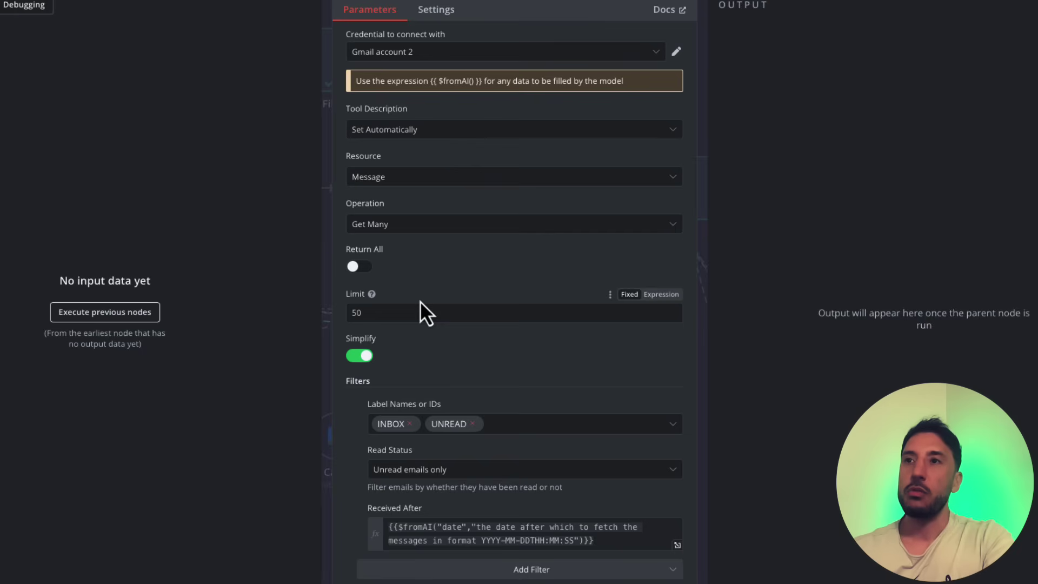
{"action": "left_click", "coordinate": [397, 308]}
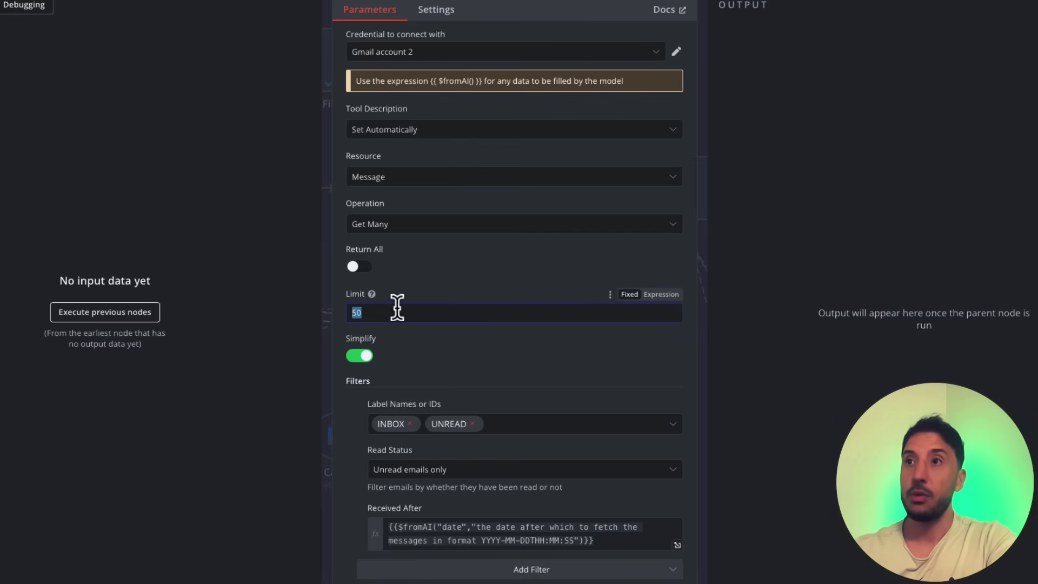
{"action": "left_click", "coordinate": [421, 262]}
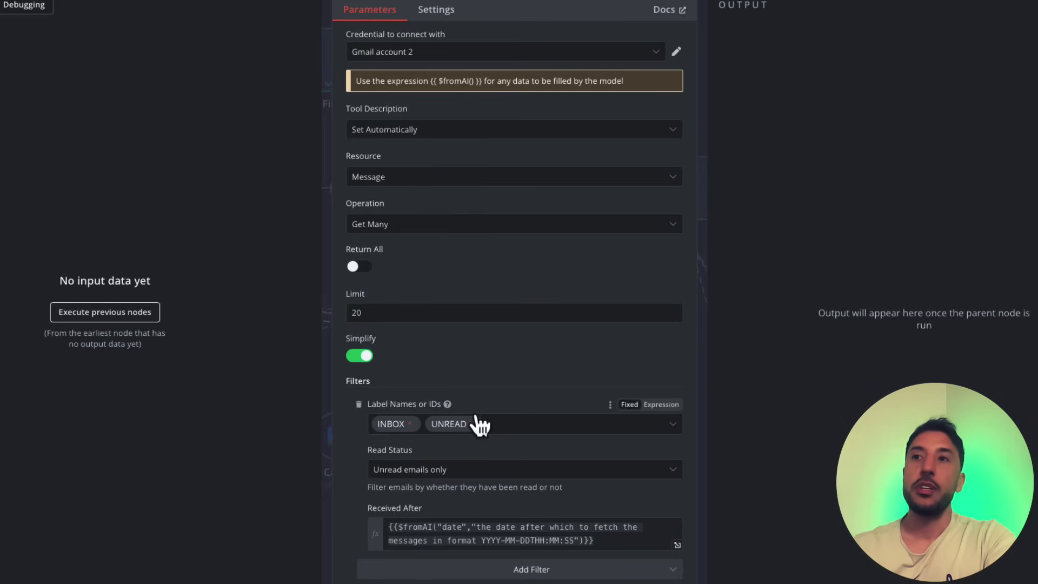
Review the label choices and Read Status options in the Read Email node's filters without changing them.
{"action": "left_click", "coordinate": [516, 429]}
{"action": "scroll", "coordinate": [468, 452], "scroll_direction": "down", "scroll_amount": 1}
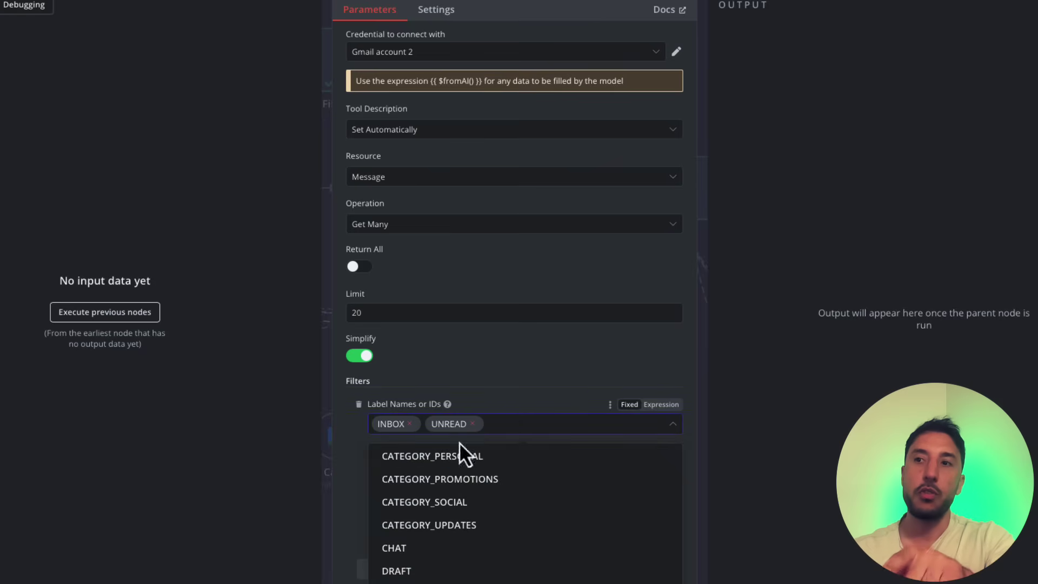
{"action": "scroll", "coordinate": [441, 550], "scroll_direction": "down", "scroll_amount": 3}
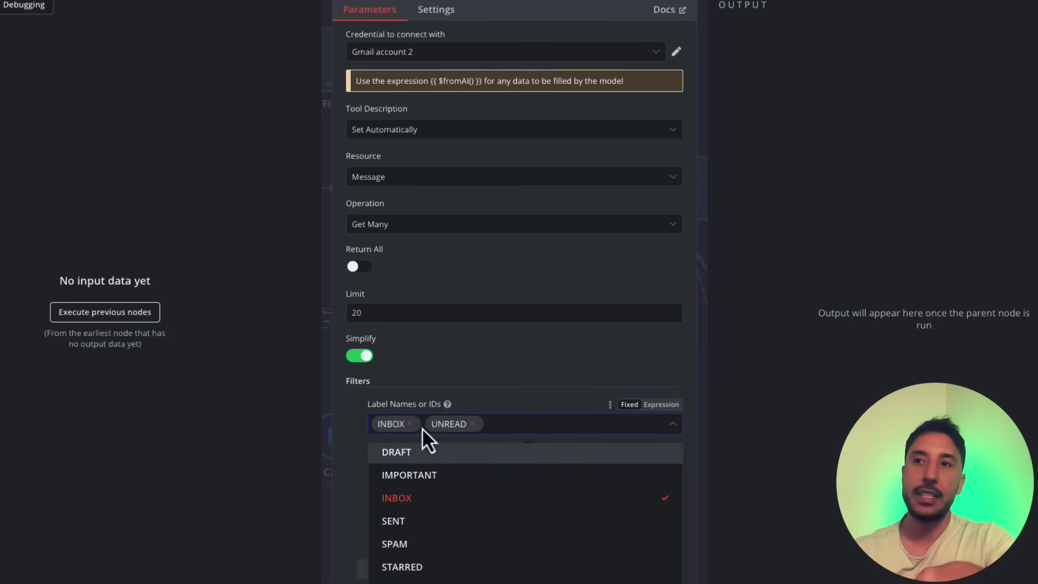
{"action": "scroll", "coordinate": [430, 566], "scroll_direction": "up", "scroll_amount": 3}
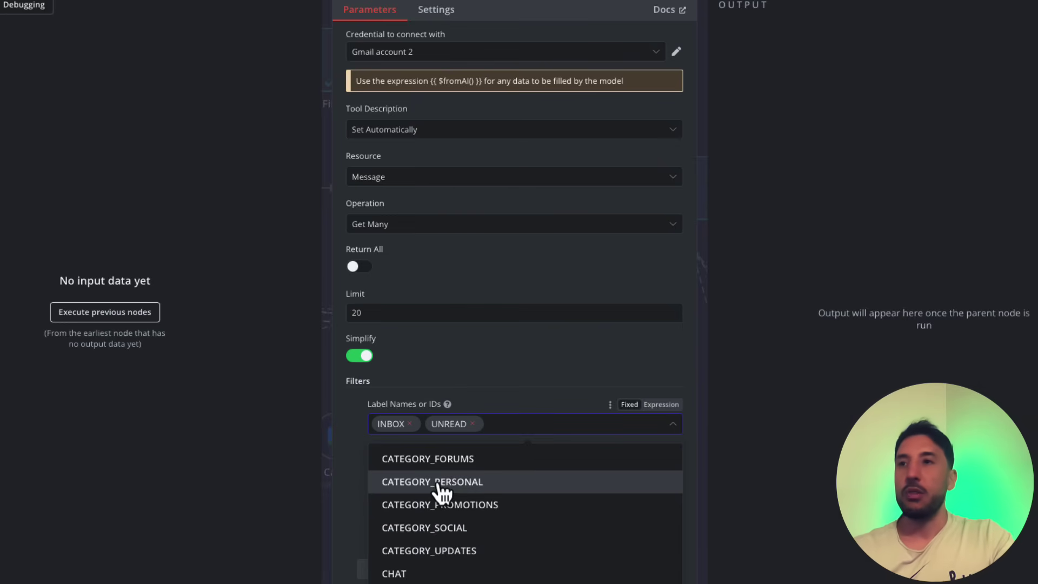
{"action": "left_click", "coordinate": [471, 419]}
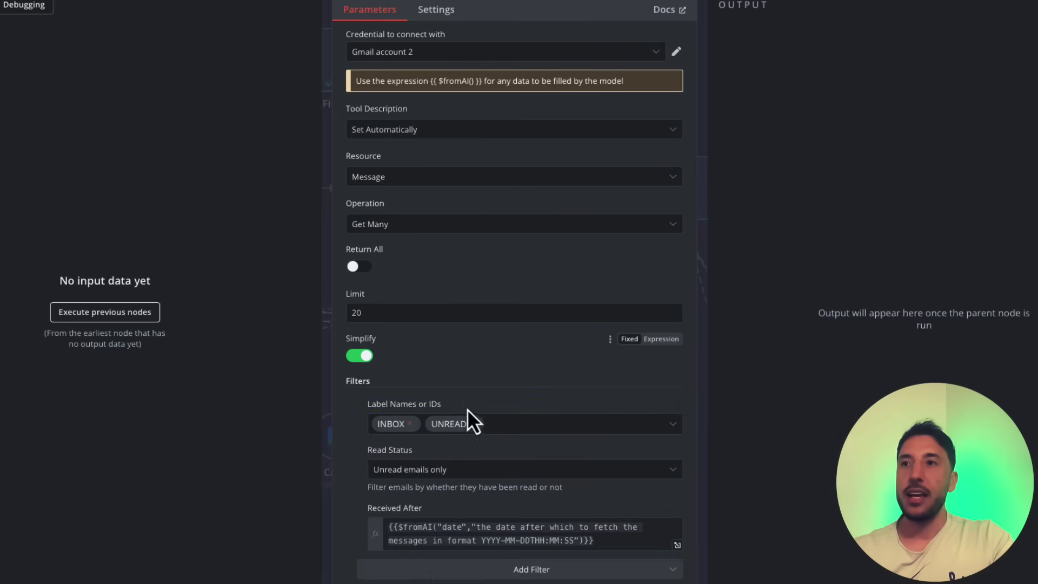
{"action": "left_click", "coordinate": [489, 470]}
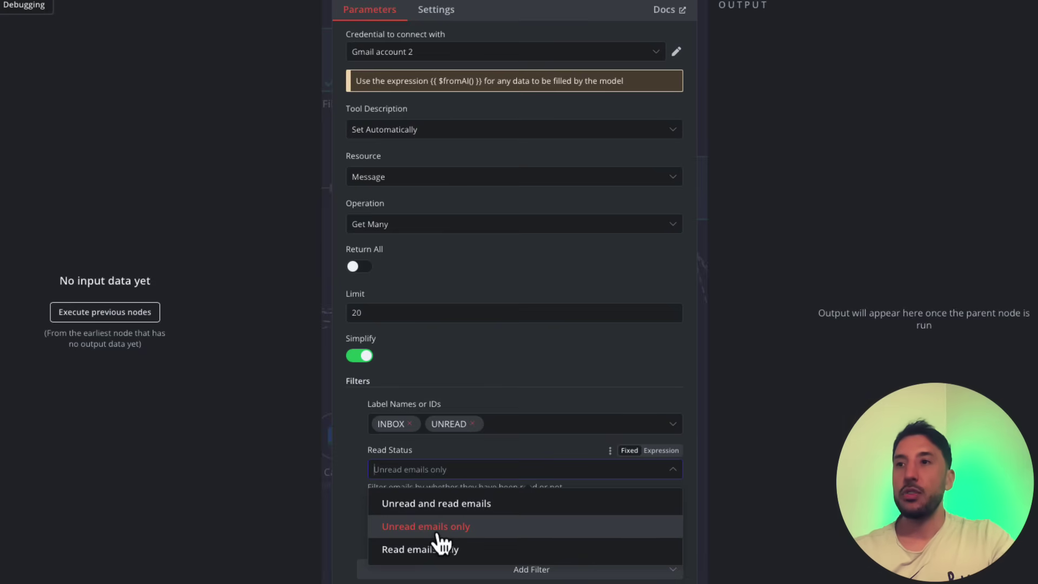
{"action": "left_click", "coordinate": [560, 408]}
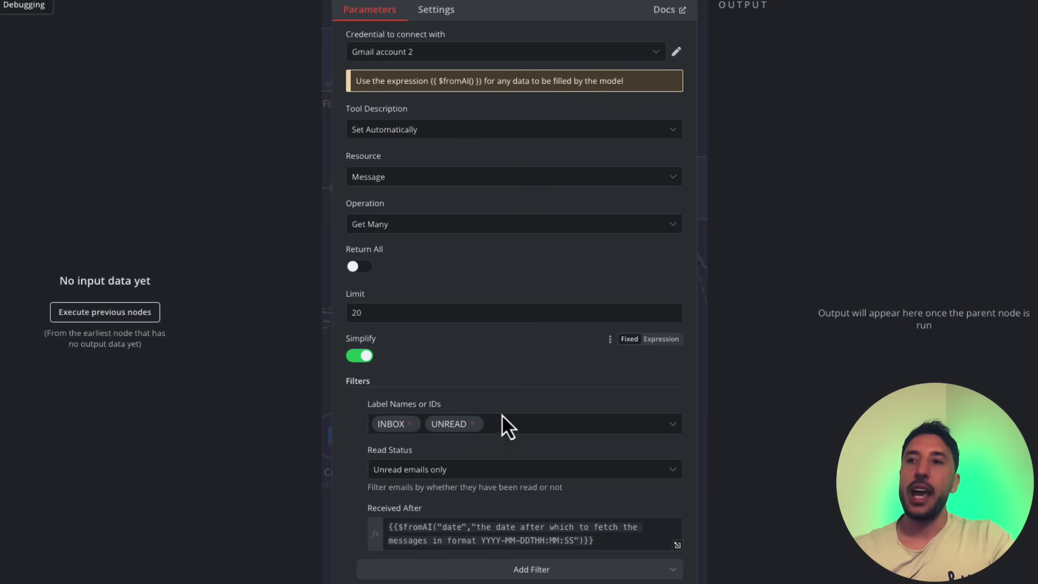
Consult the $fromAI() section of the Tools Agent documentation, then return to the Read Email node and close it.
{"action": "mouse_move", "coordinate": [422, 528]}
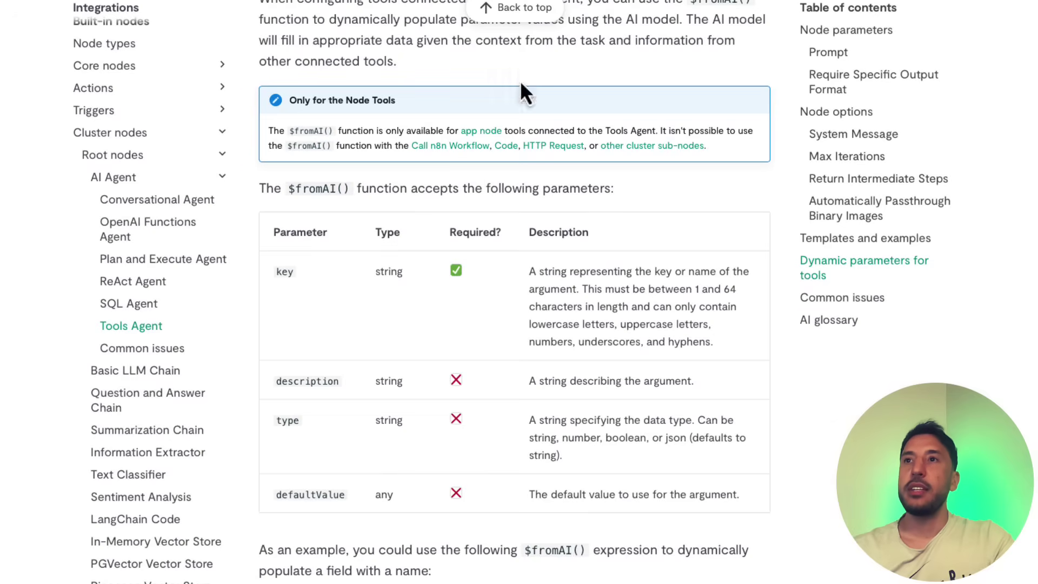
{"action": "scroll", "coordinate": [465, 336], "scroll_direction": "up", "scroll_amount": 3}
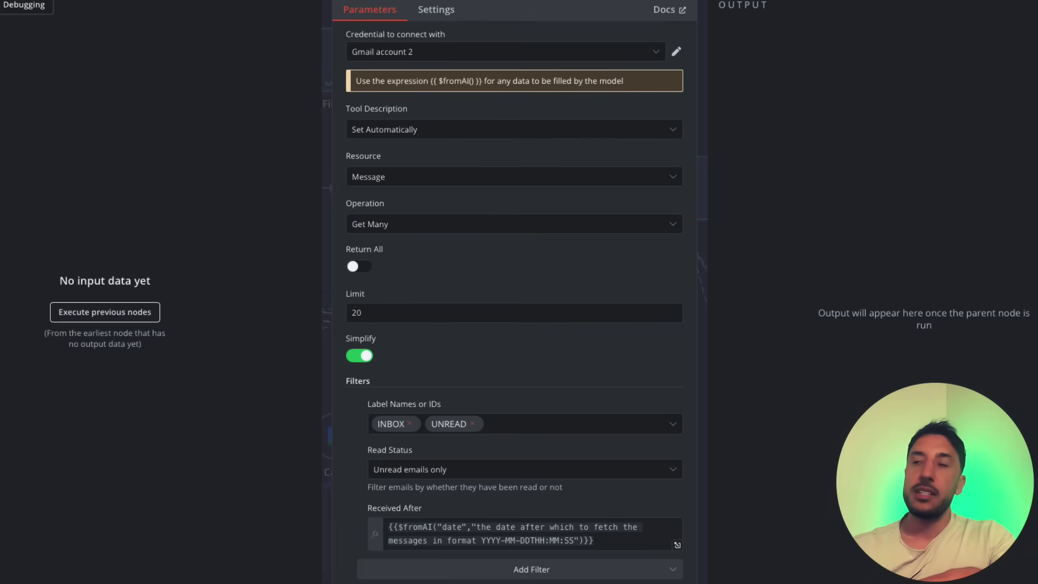
{"action": "key", "text": "Escape"}
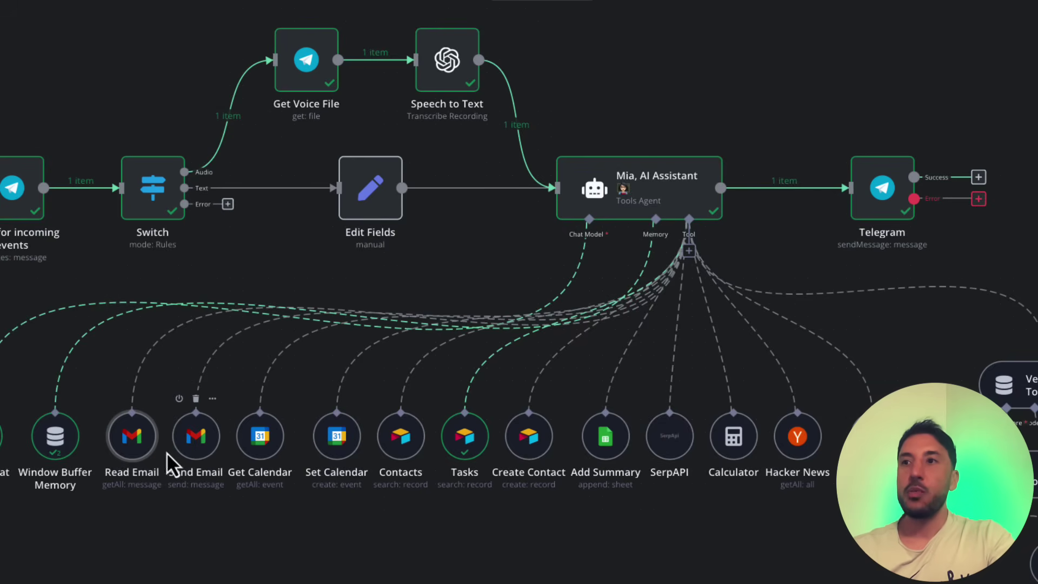
Reopen the Read Email node and inspect the $fromAI() expression and its function hint in the Received After filter.
{"action": "double_click", "coordinate": [143, 445]}
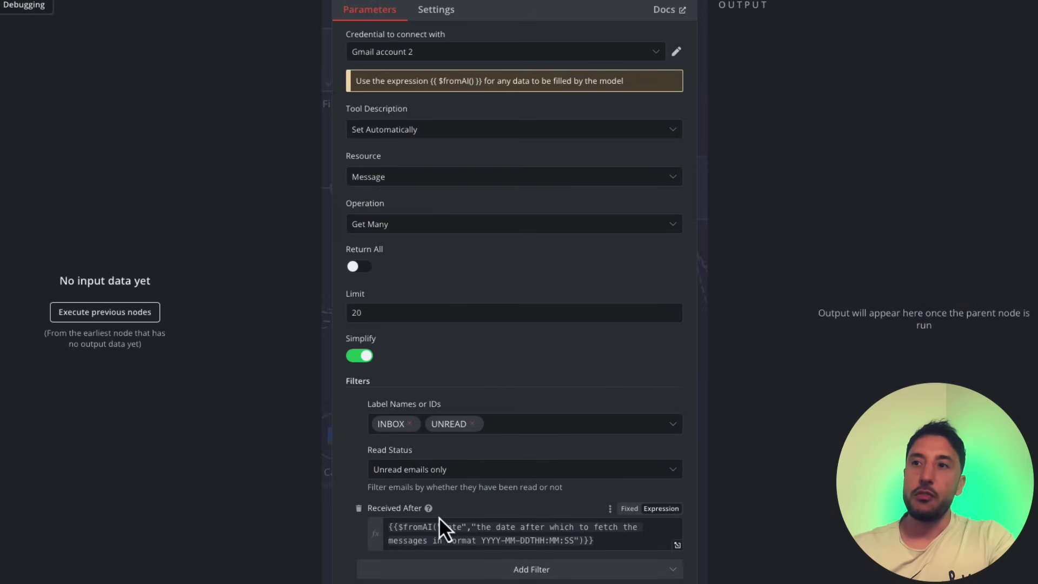
{"action": "triple_click", "coordinate": [414, 530]}
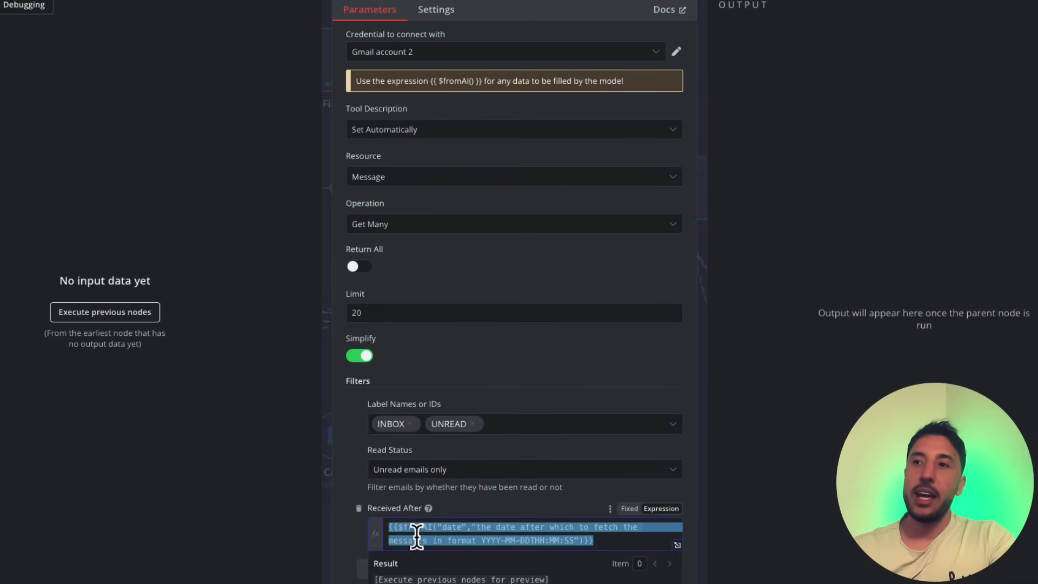
{"action": "left_click", "coordinate": [439, 532]}
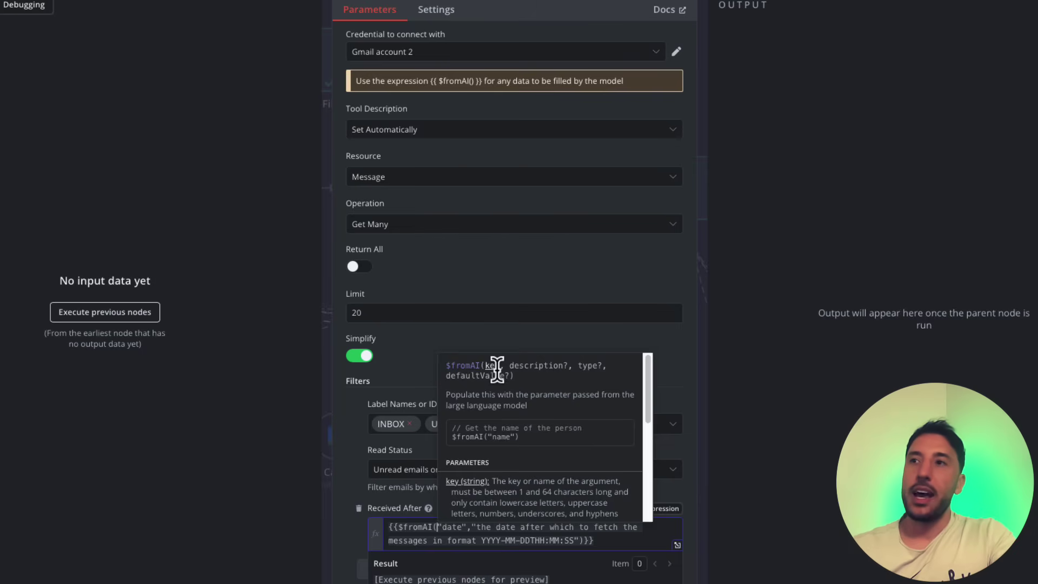
{"action": "left_click", "coordinate": [526, 312]}
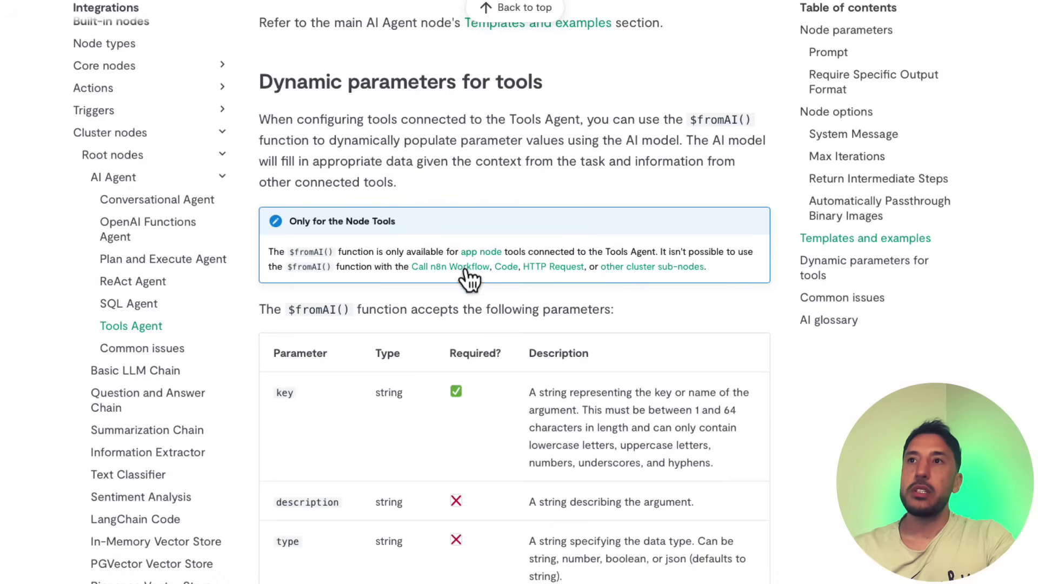
Examine the $fromAI() parameter table and the commenter's name example expression in the Tools Agent documentation.
{"action": "scroll", "coordinate": [471, 278], "scroll_direction": "down", "scroll_amount": 5}
{"action": "scroll", "coordinate": [485, 360], "scroll_direction": "up", "scroll_amount": 1}
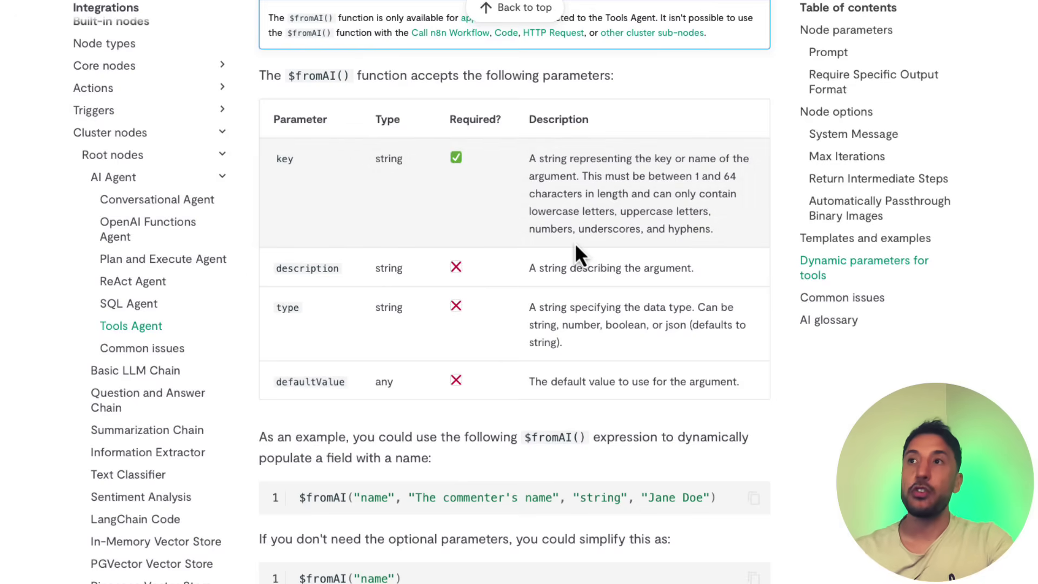
{"action": "scroll", "coordinate": [563, 215], "scroll_direction": "down", "scroll_amount": 3}
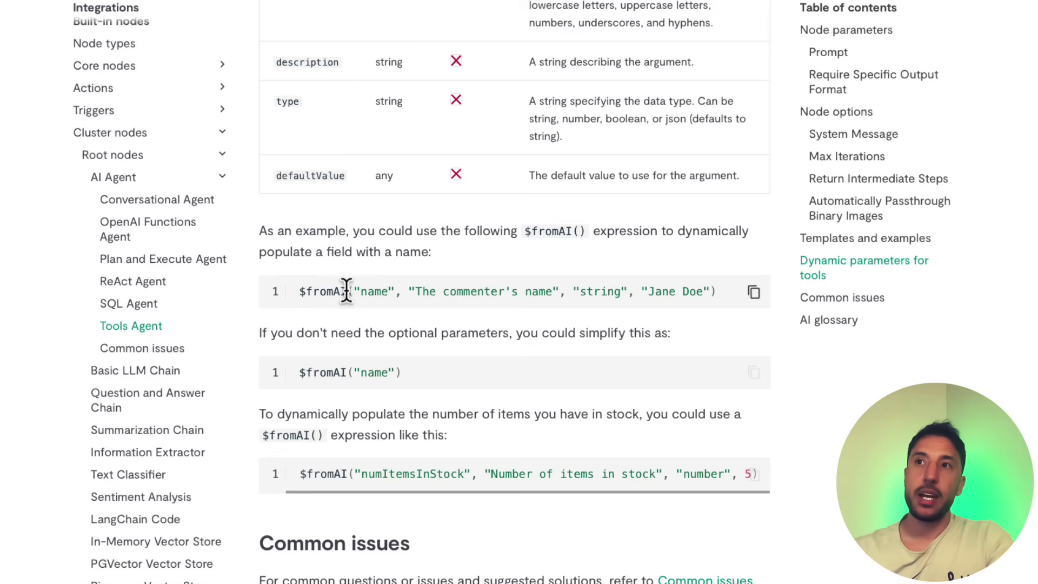
{"action": "double_click", "coordinate": [374, 292]}
{"action": "triple_click", "coordinate": [373, 292]}
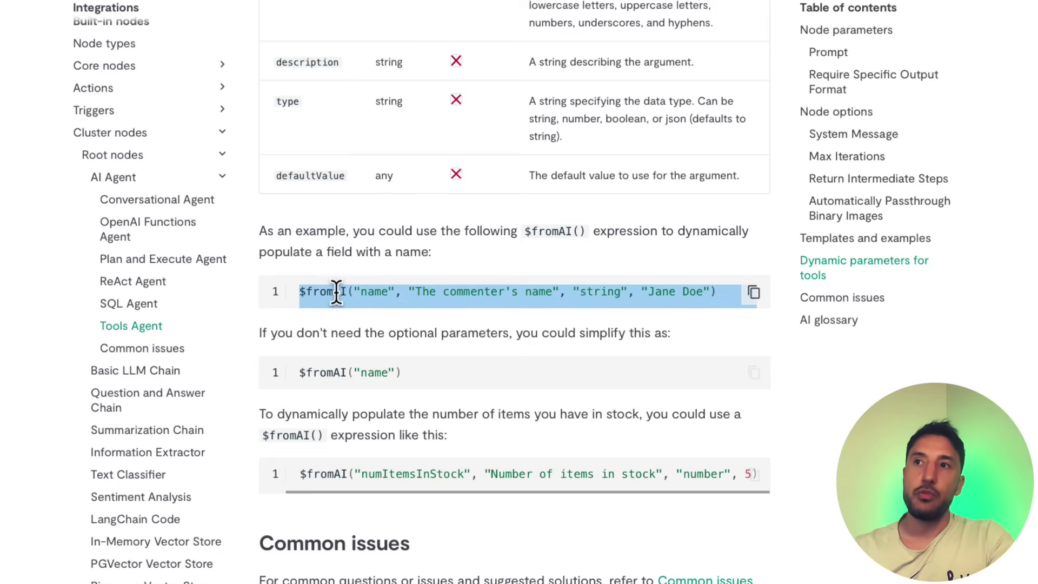
{"action": "double_click", "coordinate": [364, 292]}
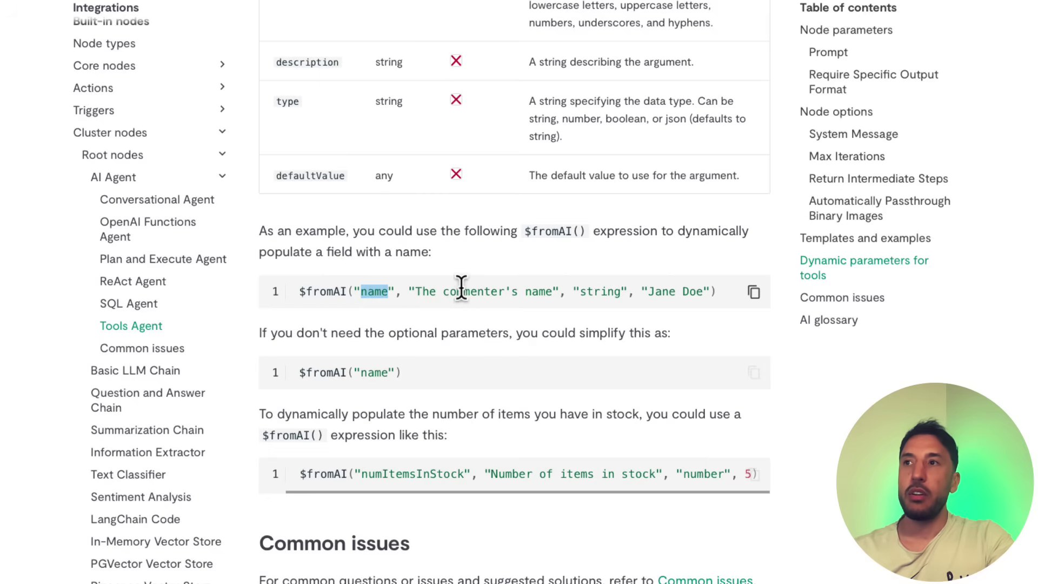
{"action": "left_click_drag", "start_coordinate": [422, 292], "coordinate": [739, 297]}
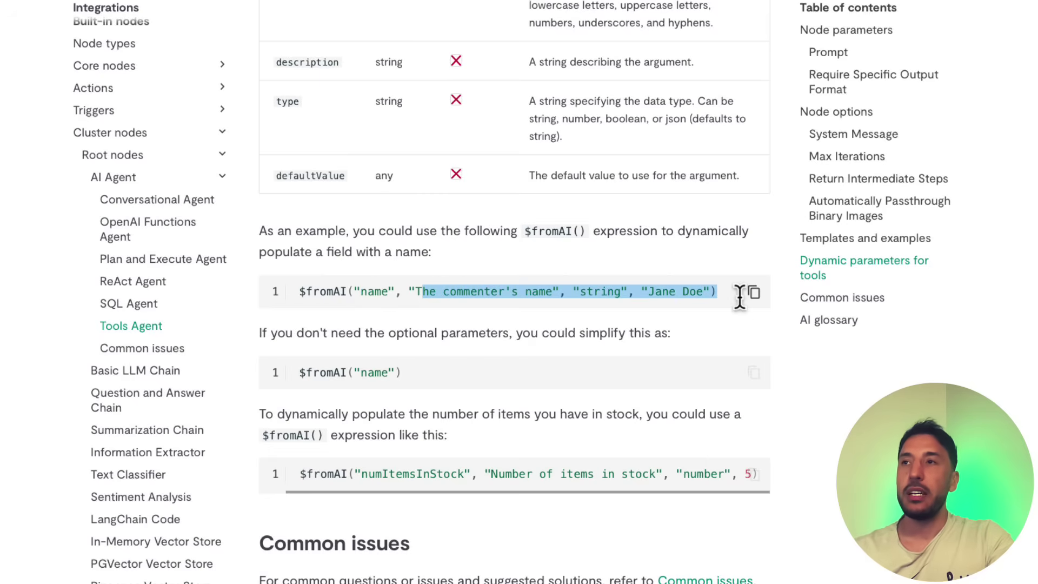
{"action": "left_click", "coordinate": [686, 315]}
{"action": "double_click", "coordinate": [451, 294]}
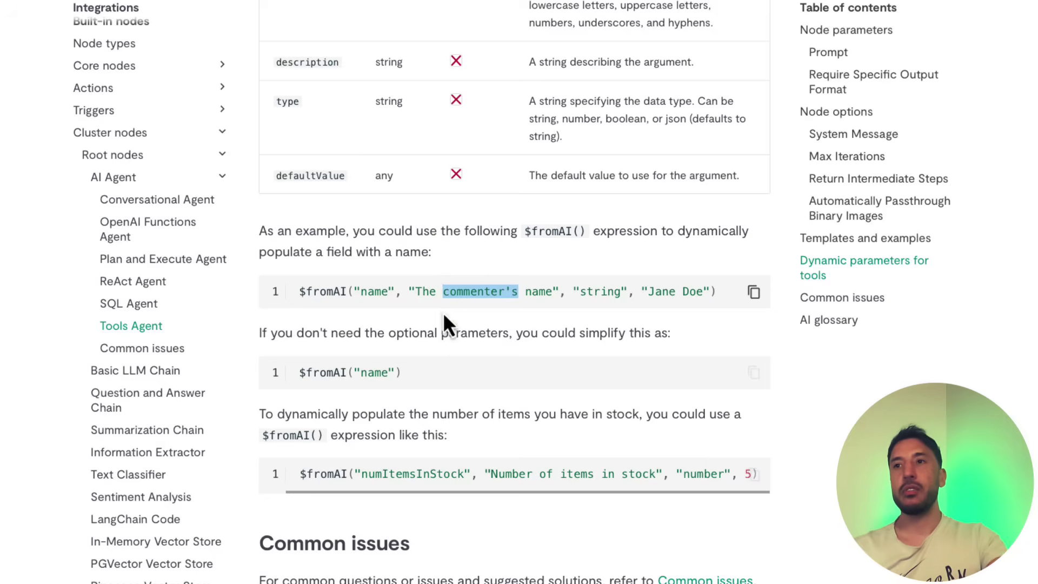
{"action": "left_click", "coordinate": [452, 331]}
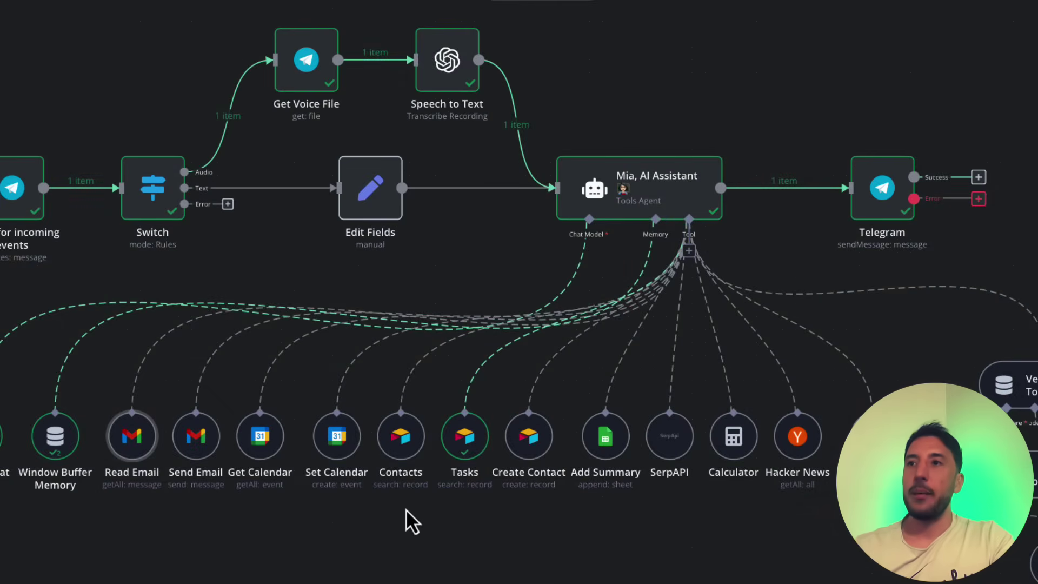
Review the Airtable search parameters of the Contacts tool node and return to the canvas.
{"action": "left_click", "coordinate": [401, 444]}
{"action": "double_click", "coordinate": [400, 444]}
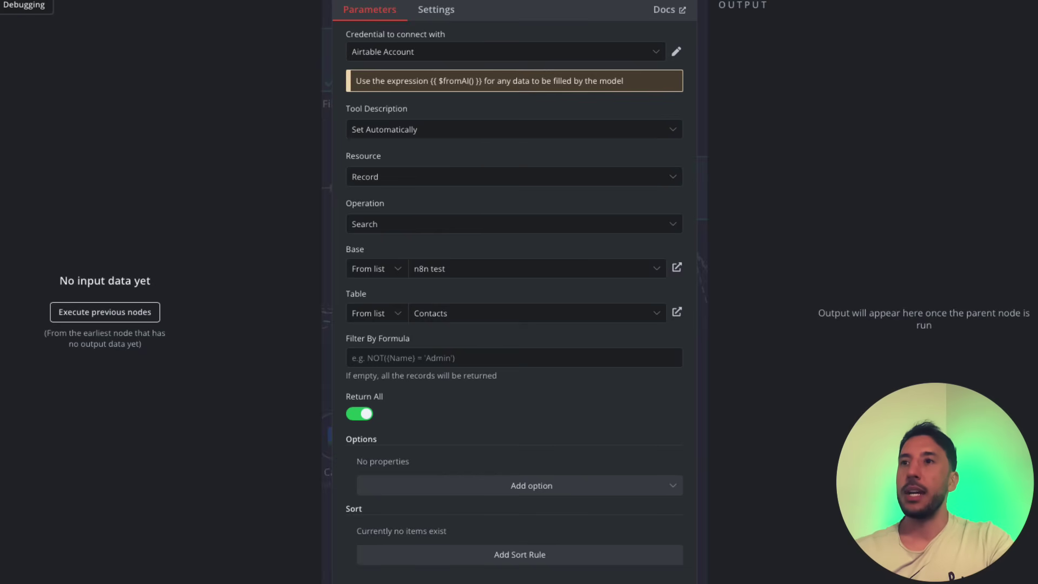
{"action": "key", "text": "Escape"}
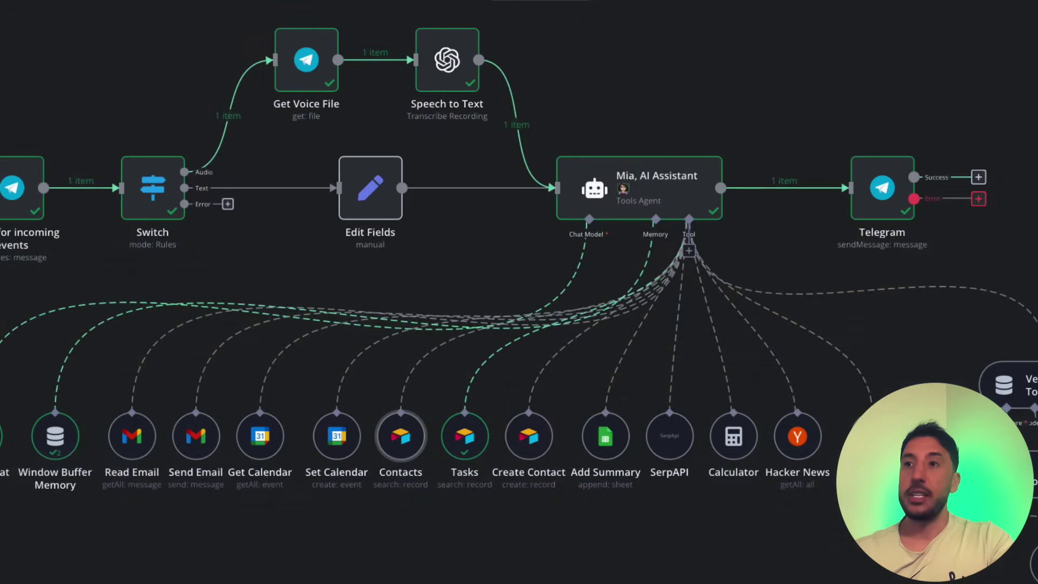
Open the Create Contact node and review its operation choices and the column values sent to the Contacts table.
{"action": "double_click", "coordinate": [541, 454]}
{"action": "scroll", "coordinate": [516, 454], "scroll_direction": "down", "scroll_amount": 1}
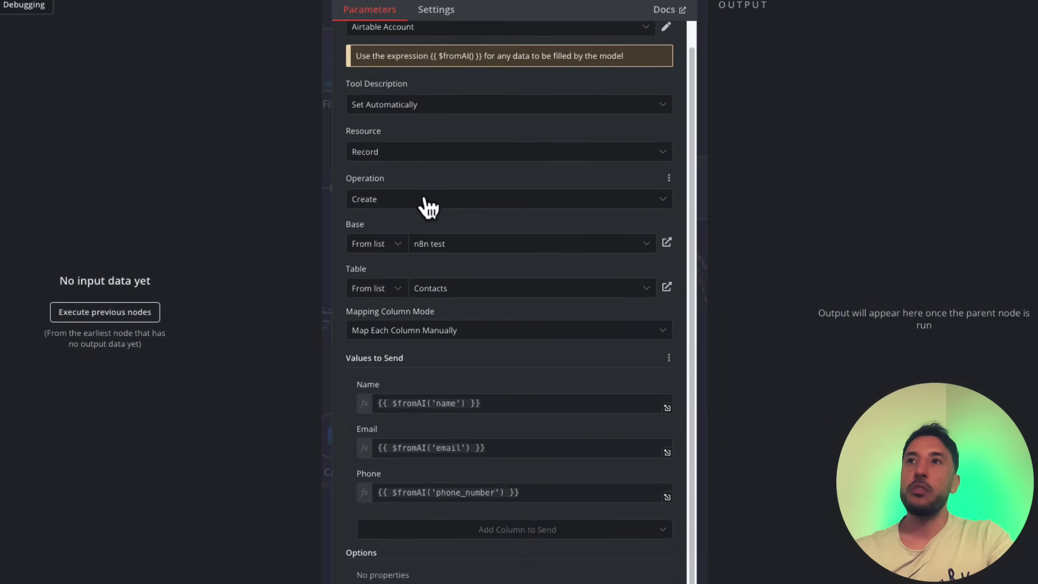
{"action": "scroll", "coordinate": [427, 205], "scroll_direction": "up", "scroll_amount": 1}
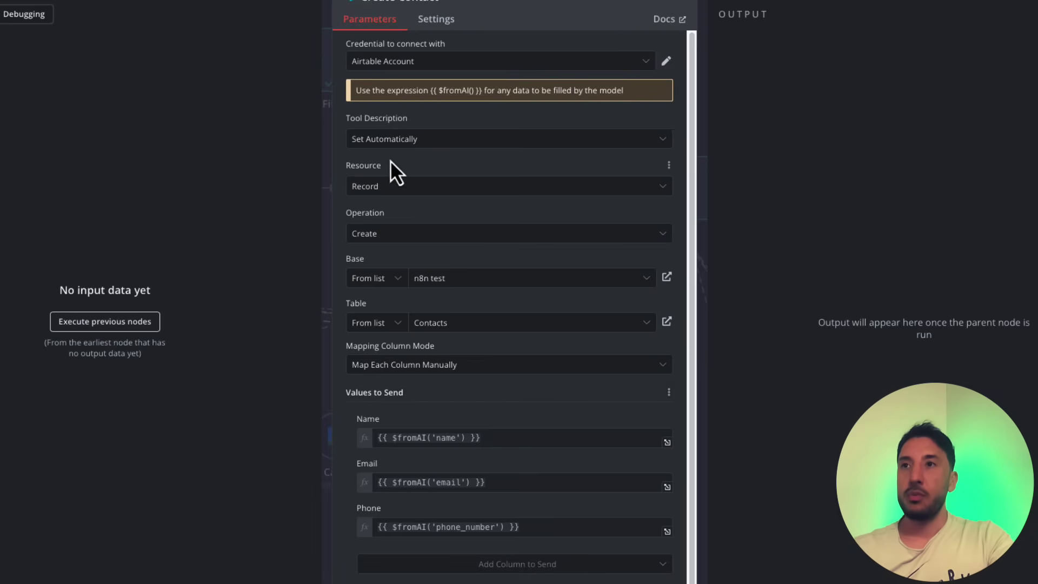
{"action": "left_click", "coordinate": [425, 232]}
{"action": "left_click", "coordinate": [439, 220]}
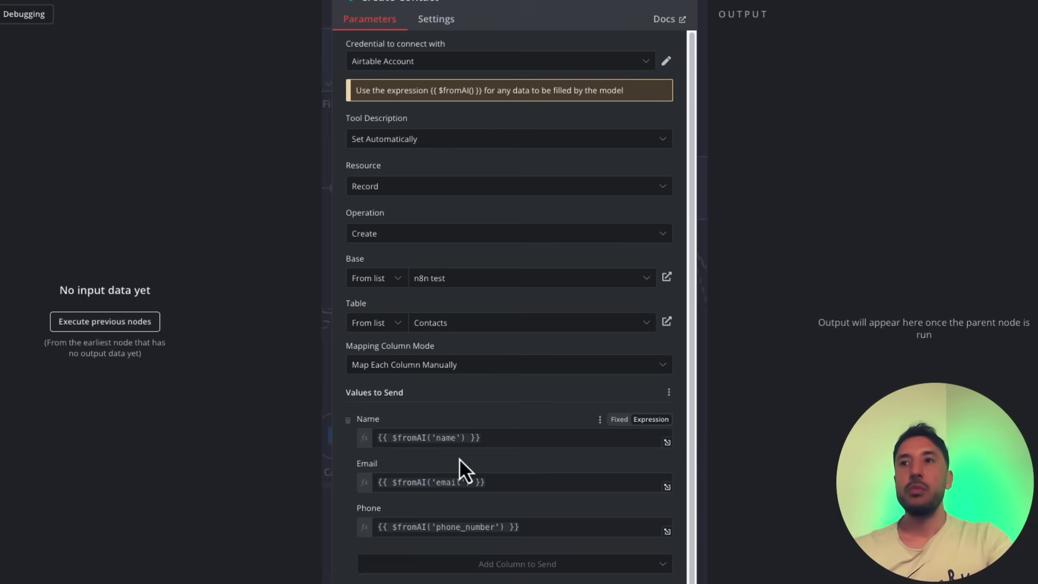
Expand the Name field's expression in the full editor and inspect the key argument of its $fromAI() function.
{"action": "left_click", "coordinate": [410, 437]}
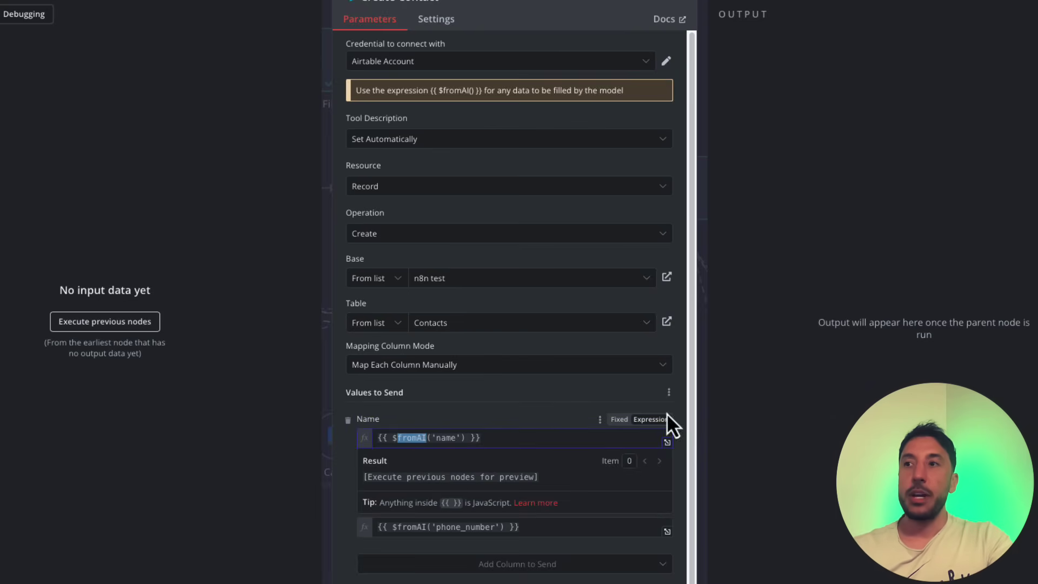
{"action": "left_click", "coordinate": [667, 442]}
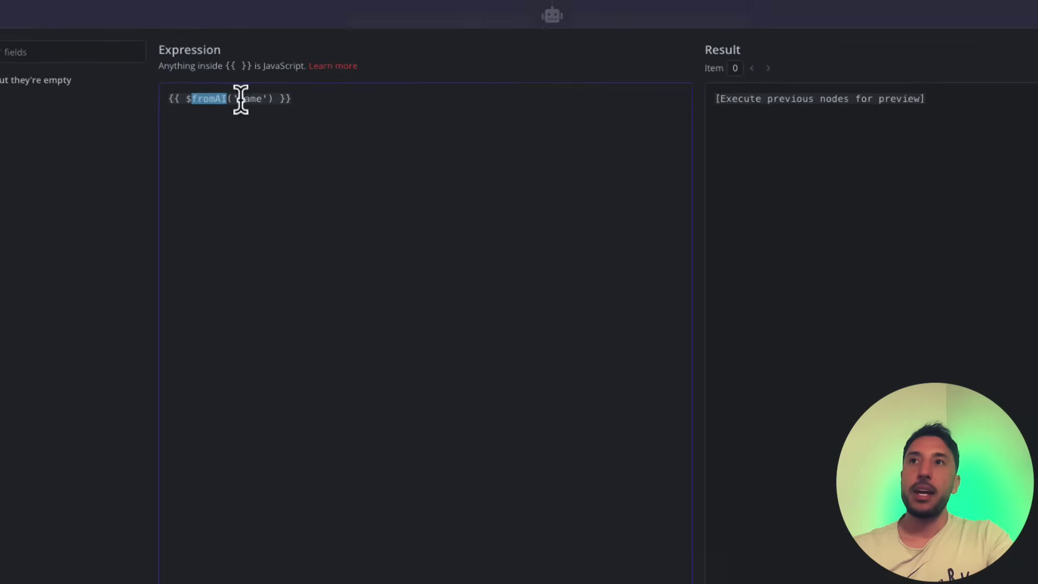
{"action": "double_click", "coordinate": [242, 99]}
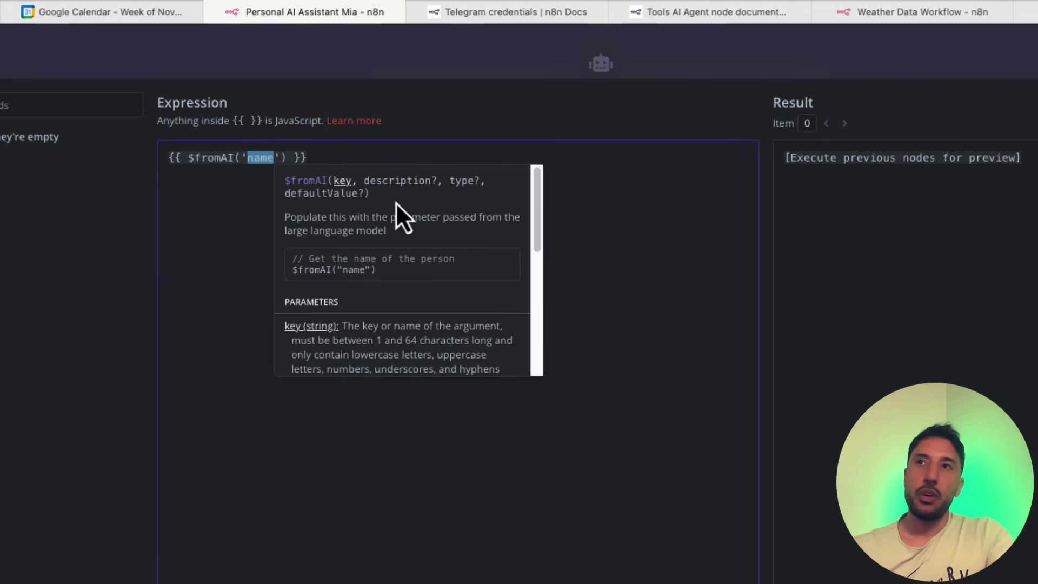
{"action": "left_click", "coordinate": [234, 179]}
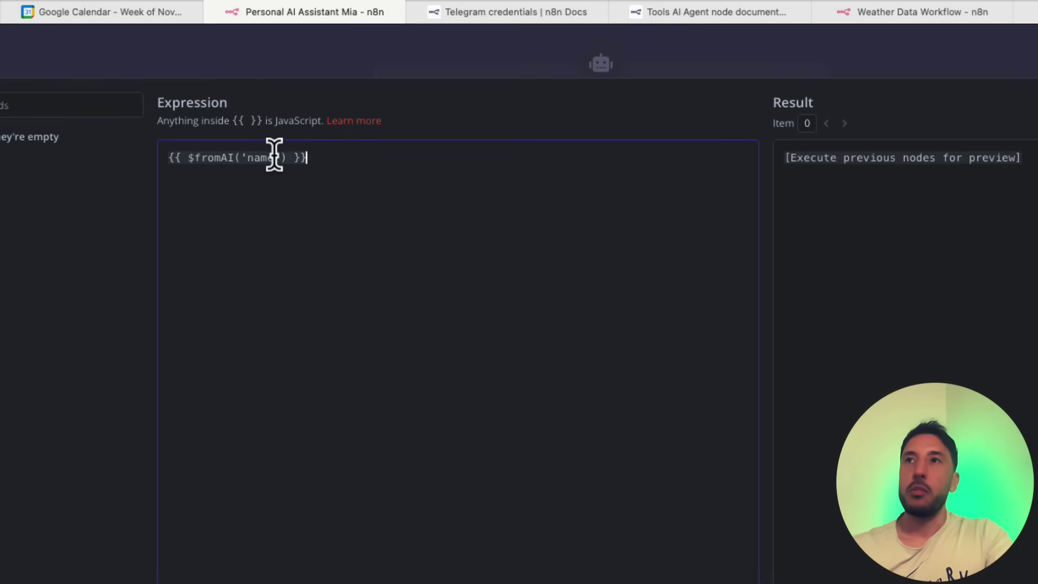
Close the Name expression editor, compare the column values with the Airtable Contacts table, and return to the workflow canvas.
{"action": "left_click", "coordinate": [342, 57]}
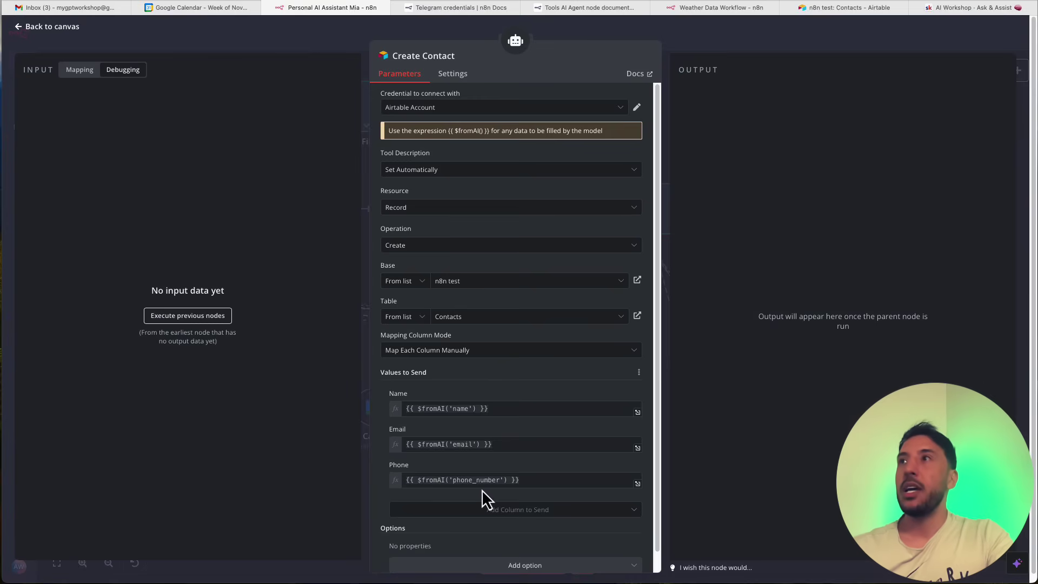
{"action": "left_click", "coordinate": [842, 9]}
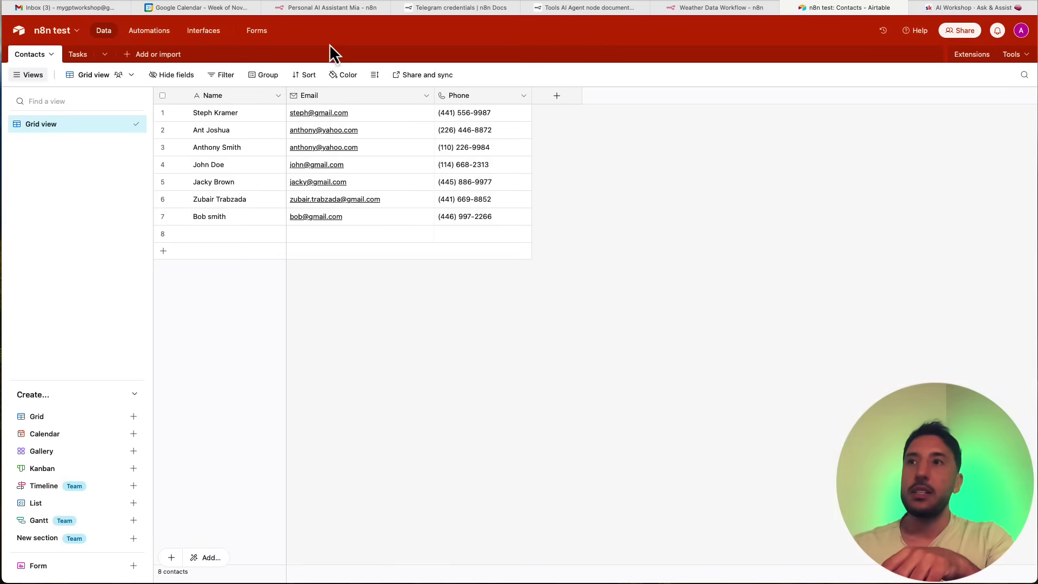
{"action": "left_click", "coordinate": [336, 8]}
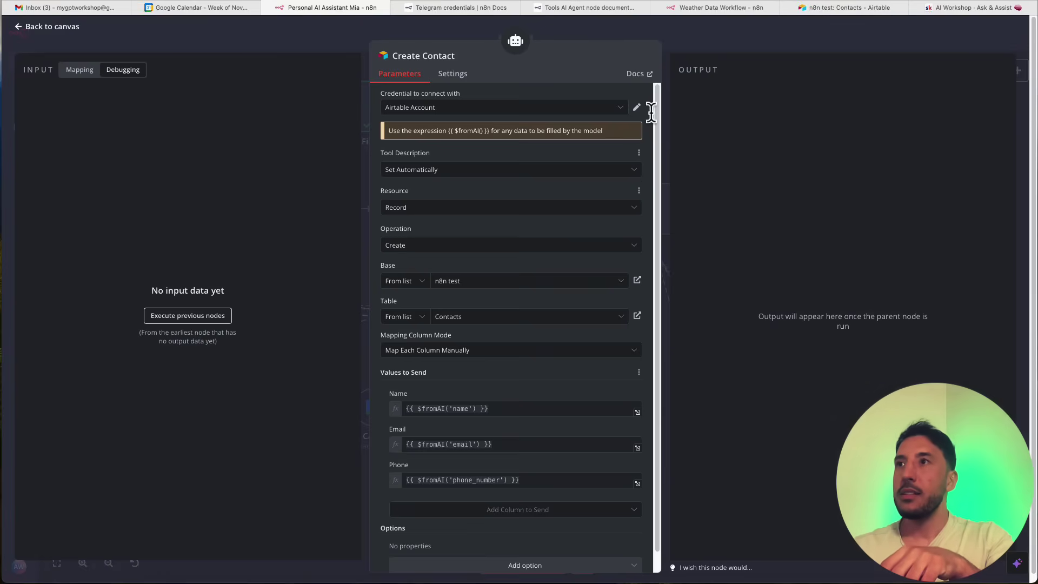
{"action": "left_click", "coordinate": [719, 50]}
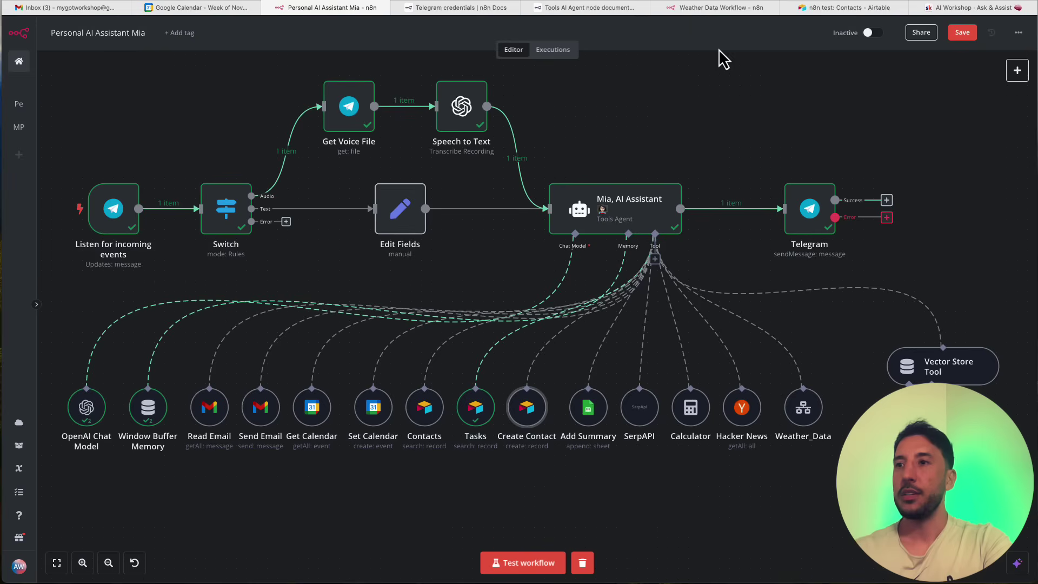
Clear the previous execution, start a workflow test, and message the Telegram bot to add a contact with name, email and phone number.
{"action": "left_click", "coordinate": [582, 563]}
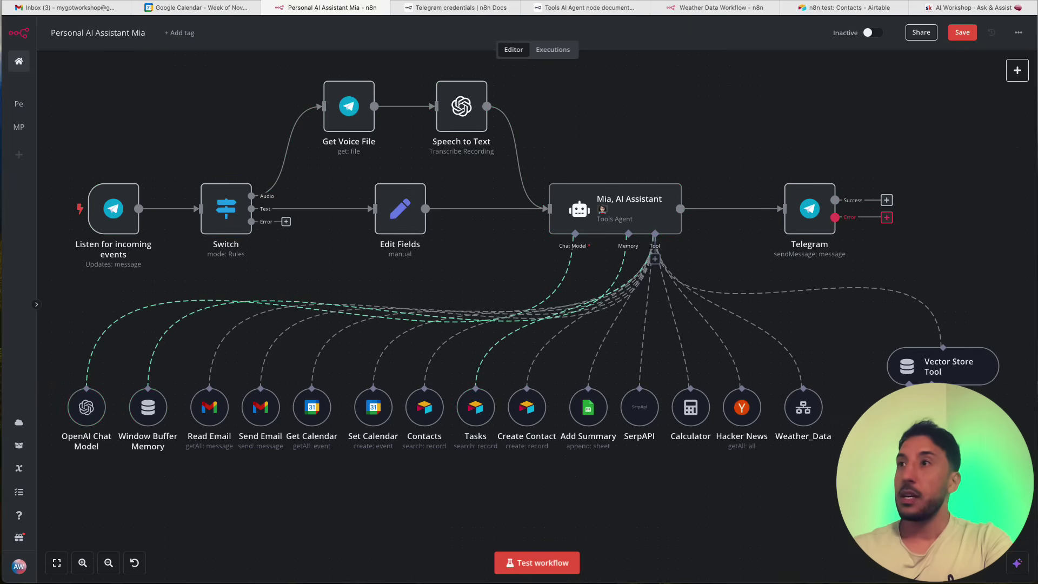
{"action": "key", "text": "super+Tab"}
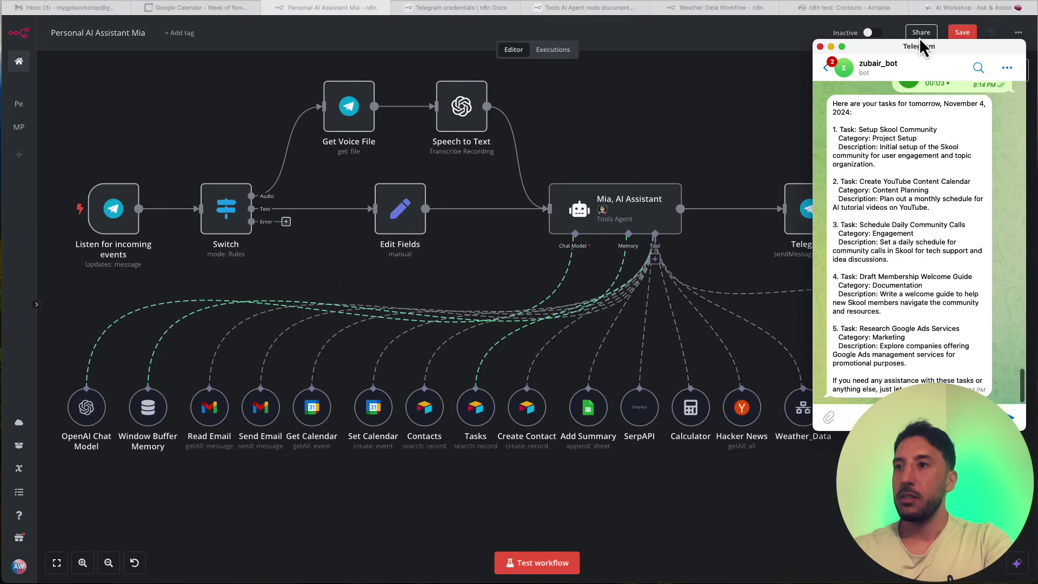
{"action": "key", "text": "super+Tab"}
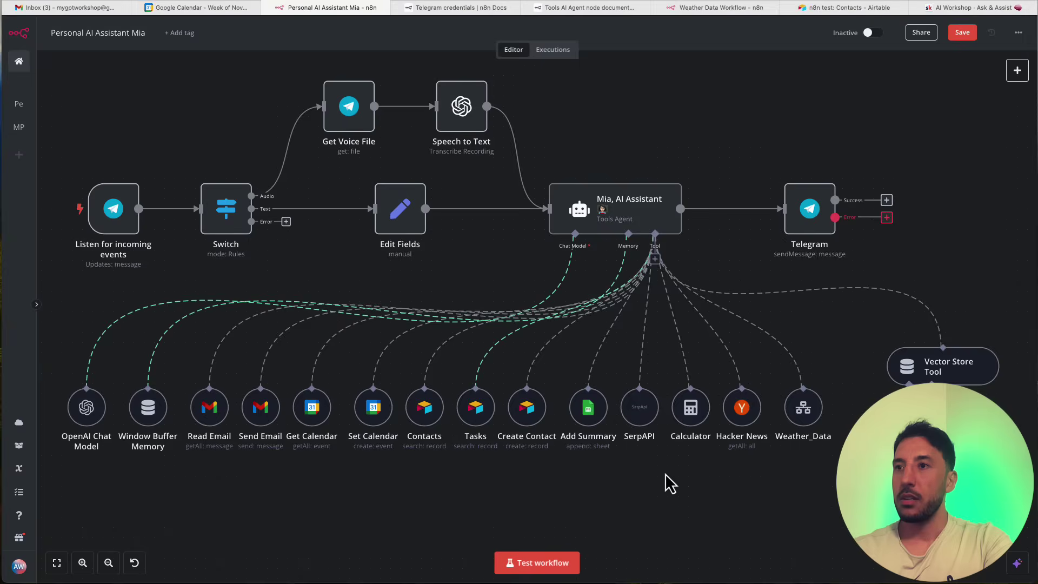
{"action": "left_click", "coordinate": [535, 563]}
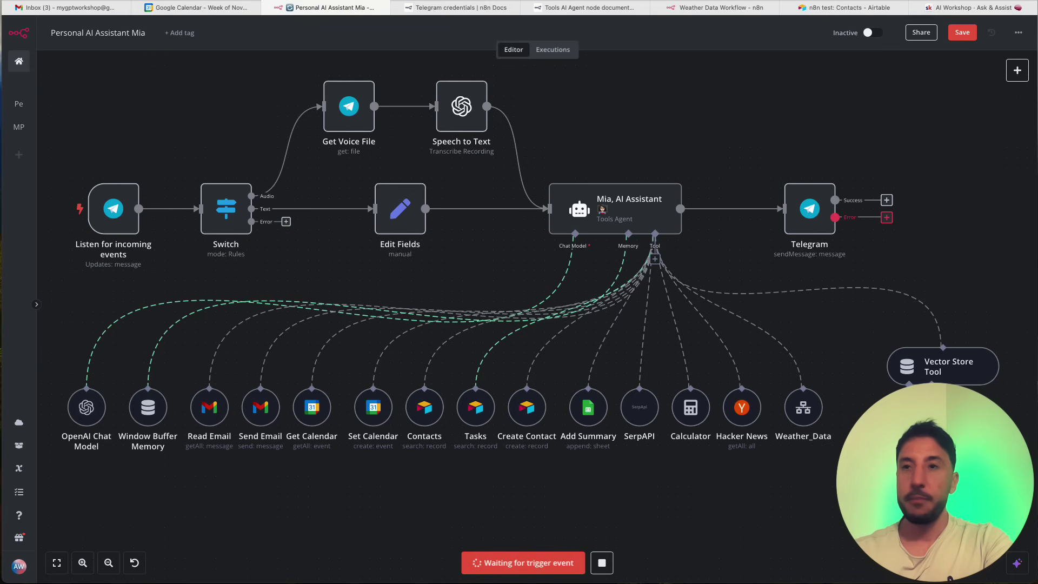
{"action": "key", "text": "super+Tab"}
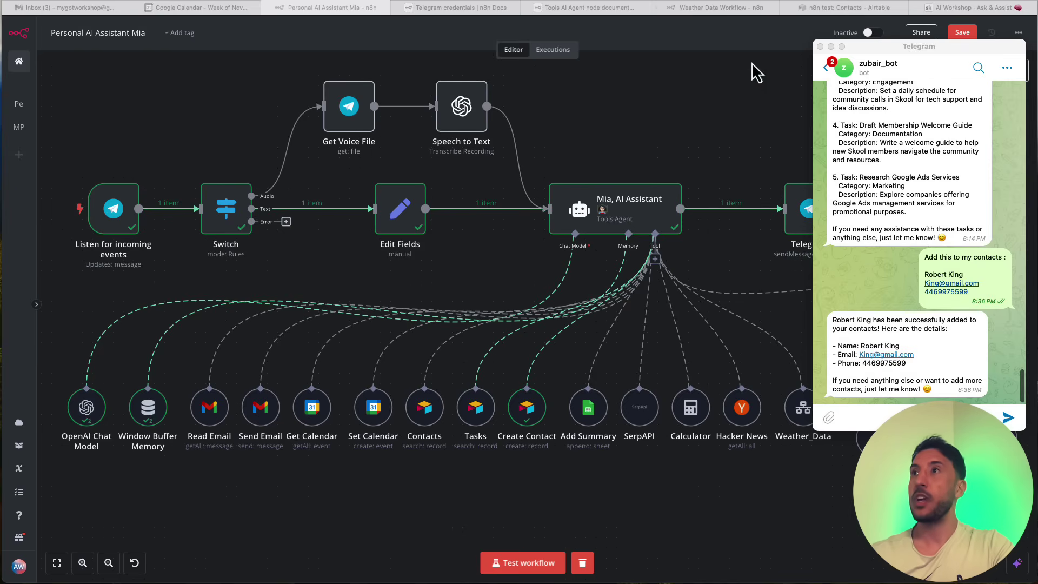
Check the Airtable Contacts table for the added contact's record and return to the workflow.
{"action": "left_click", "coordinate": [841, 12]}
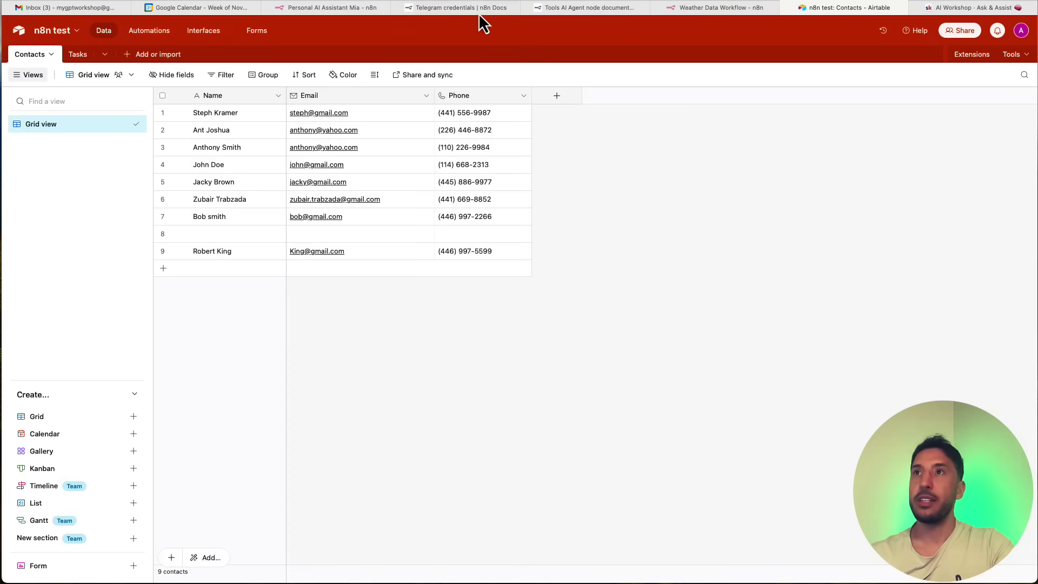
{"action": "left_click", "coordinate": [331, 8]}
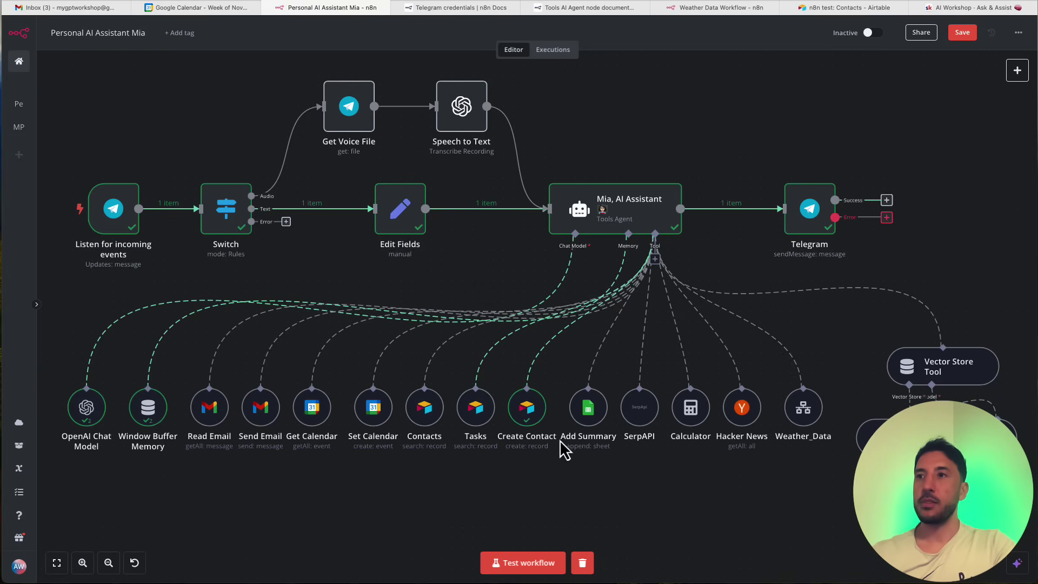
Review the Add Summary node's Google Sheets append parameters and its Media Post Links value, and return to the canvas.
{"action": "mouse_move", "coordinate": [589, 417]}
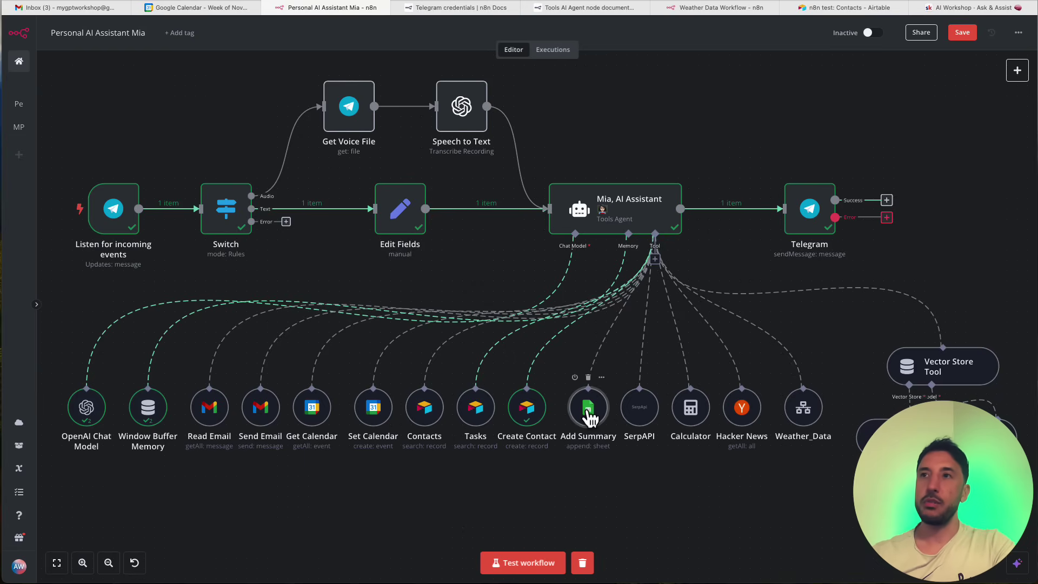
{"action": "double_click", "coordinate": [589, 416]}
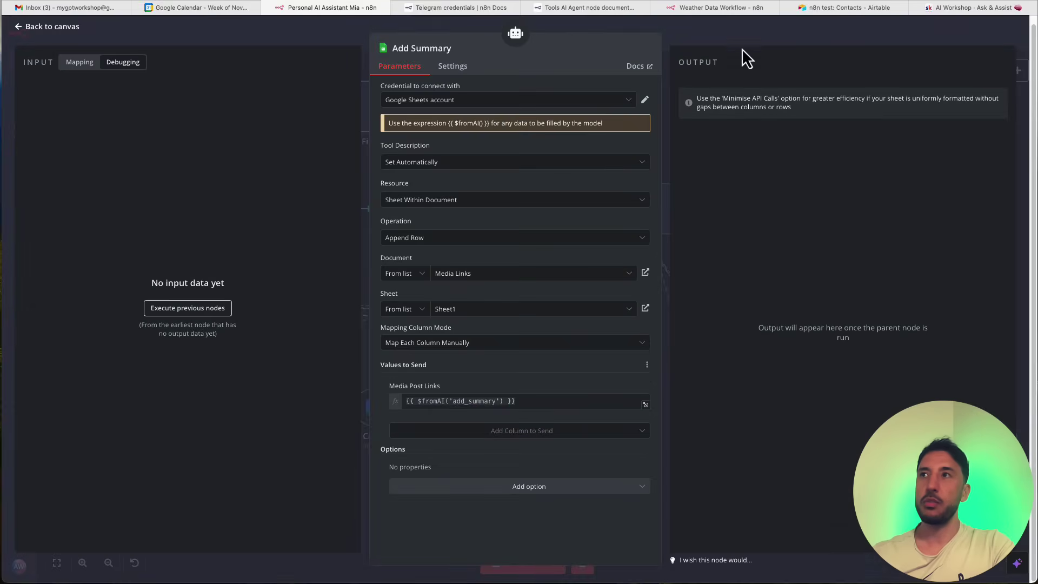
{"action": "left_click", "coordinate": [742, 34]}
{"action": "mouse_move", "coordinate": [583, 414]}
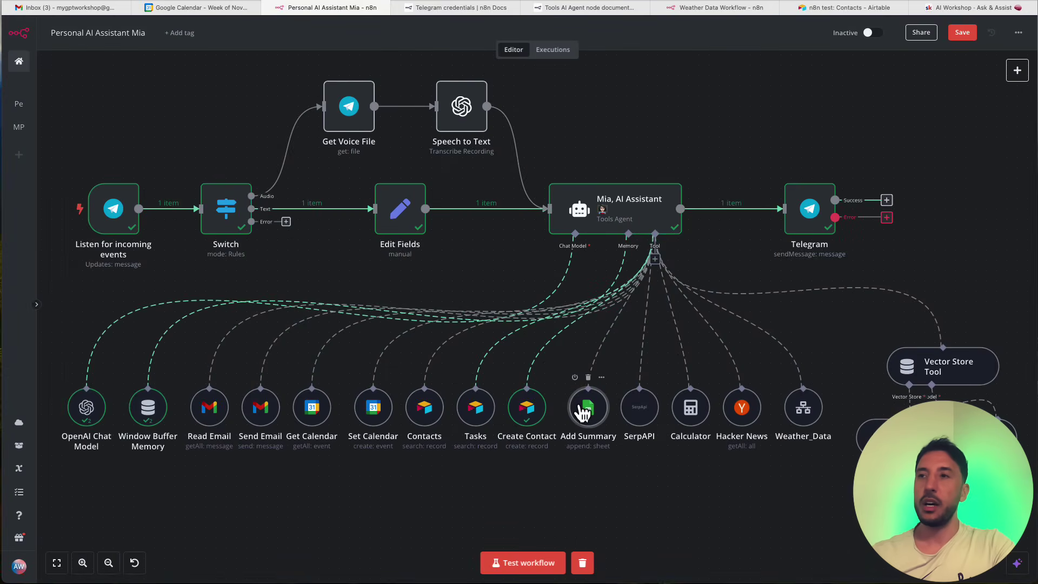
{"action": "mouse_move", "coordinate": [518, 414]}
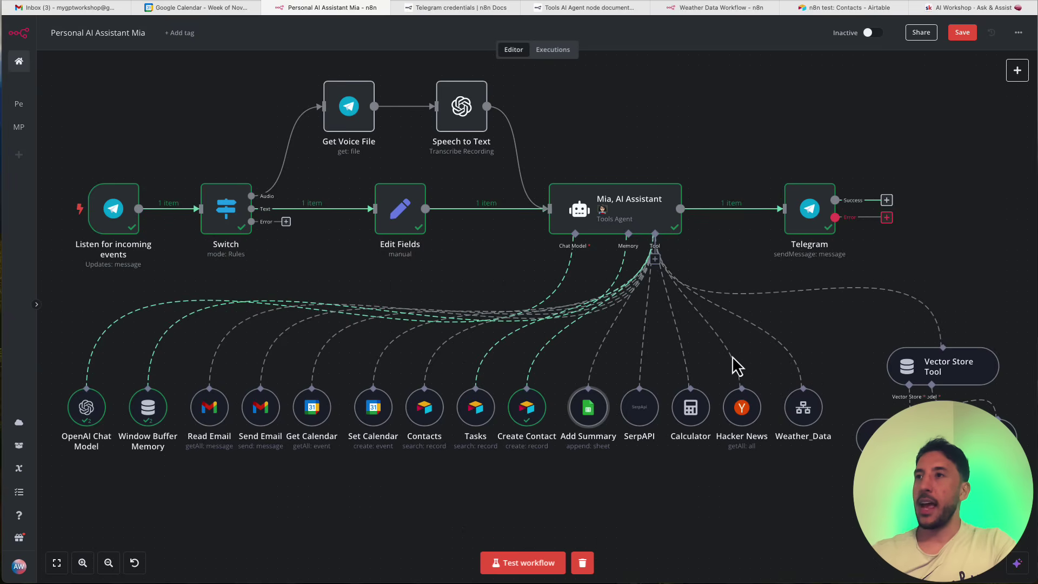
Examine the $fromAI() expressions in the Hacker News node's Limit and Keyword fields and return to the canvas.
{"action": "double_click", "coordinate": [743, 412]}
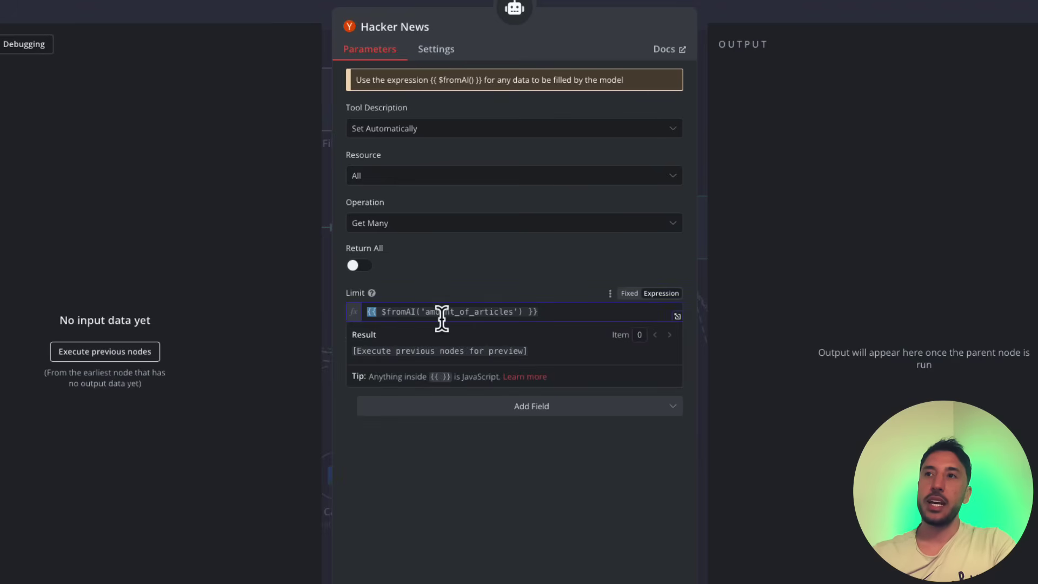
{"action": "left_click", "coordinate": [441, 314]}
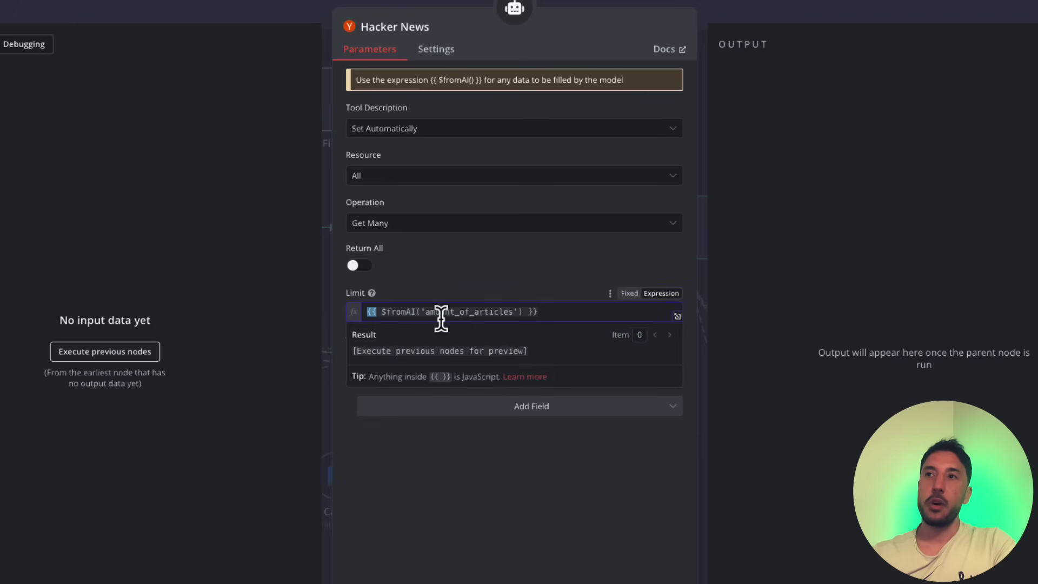
{"action": "left_click", "coordinate": [496, 281]}
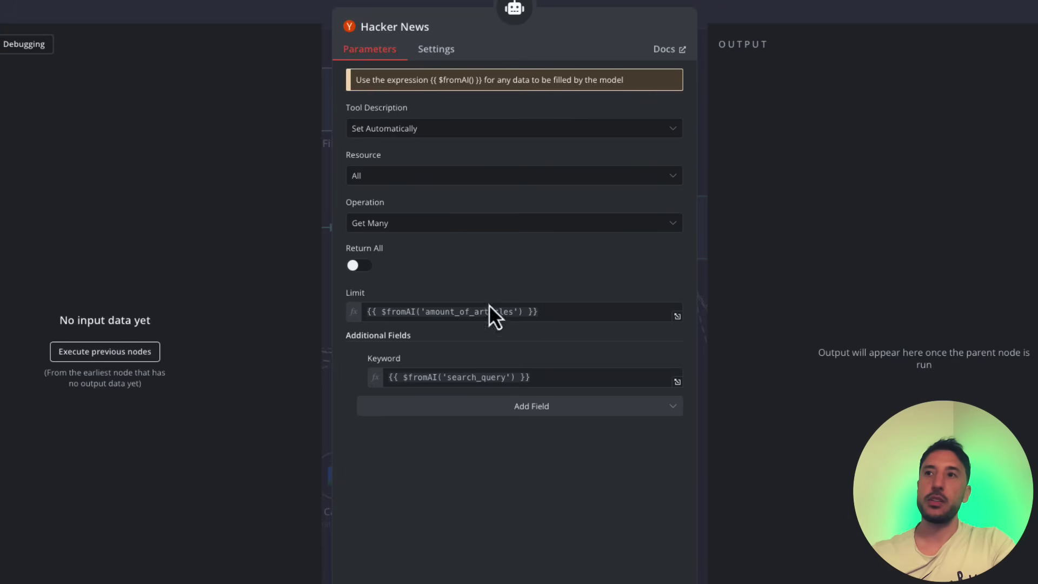
{"action": "double_click", "coordinate": [469, 312]}
{"action": "left_click", "coordinate": [456, 296]}
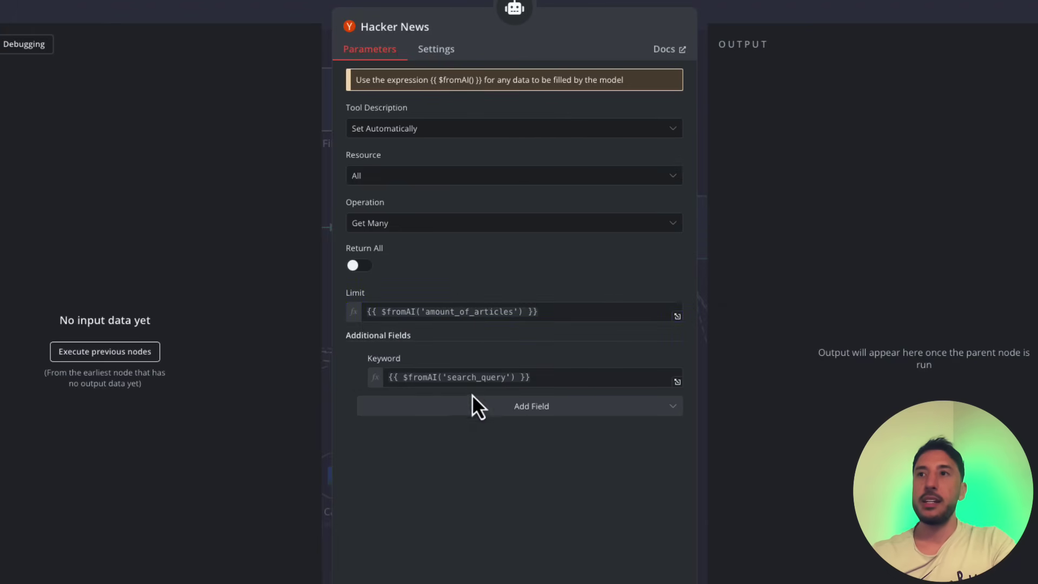
{"action": "double_click", "coordinate": [486, 378]}
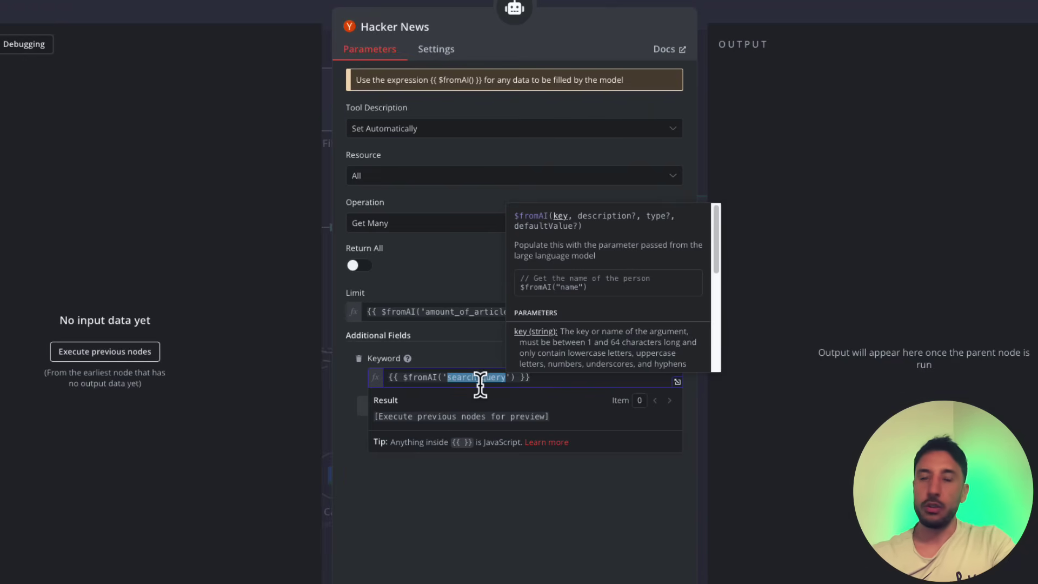
{"action": "left_click", "coordinate": [822, 125]}
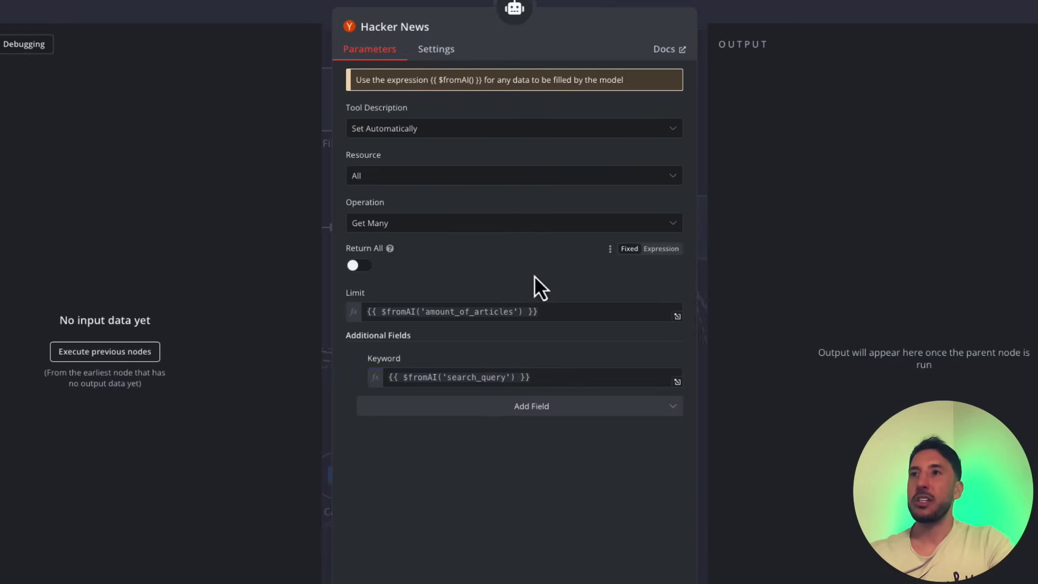
{"action": "left_click", "coordinate": [783, 15]}
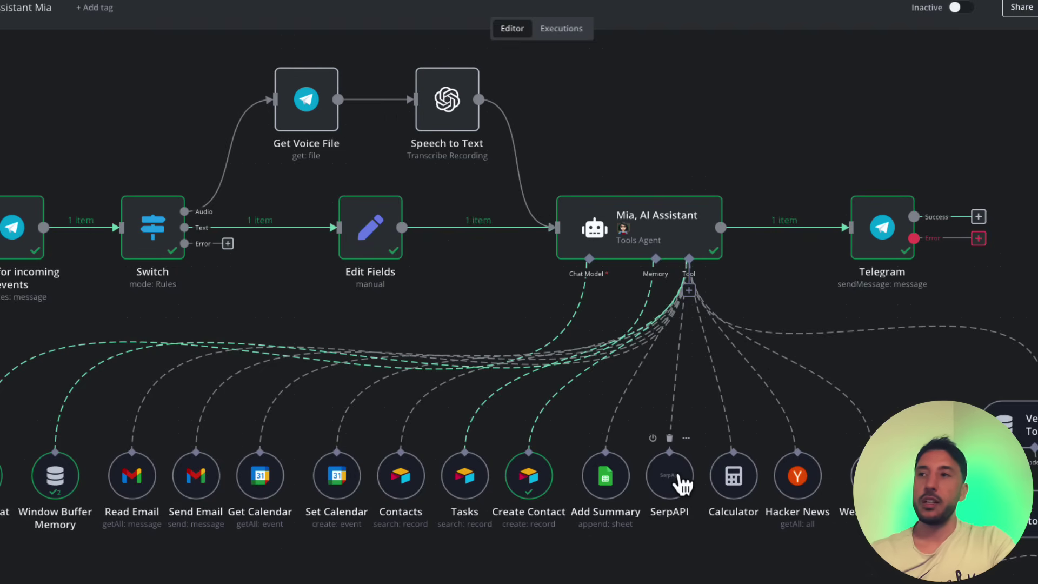
{"action": "left_click", "coordinate": [814, 492]}
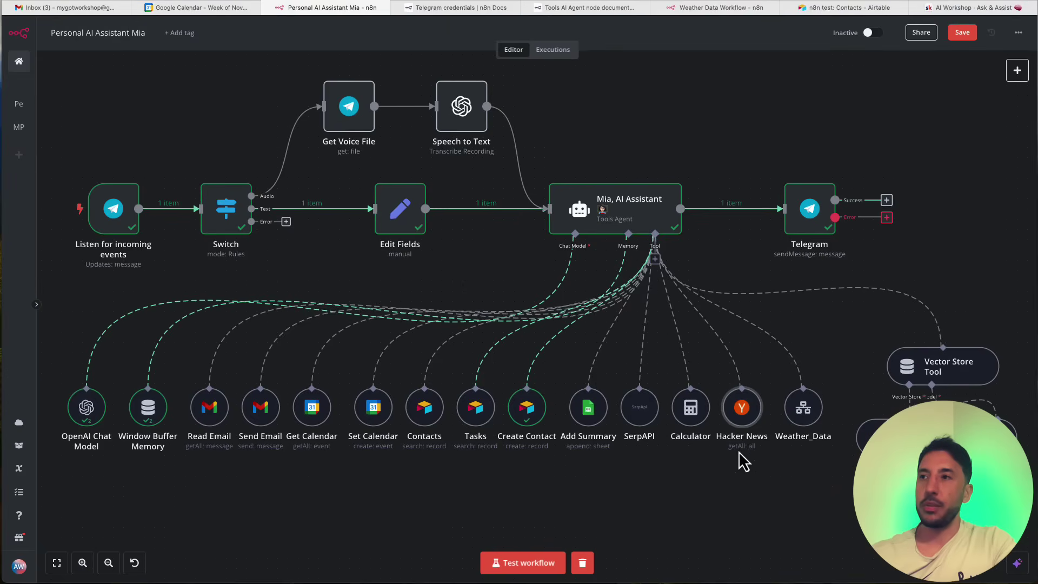
Clear the previous execution, start a workflow test, and send the Telegram bot a voice request for Nvidia articles.
{"action": "left_click", "coordinate": [583, 563]}
{"action": "left_click", "coordinate": [540, 565]}
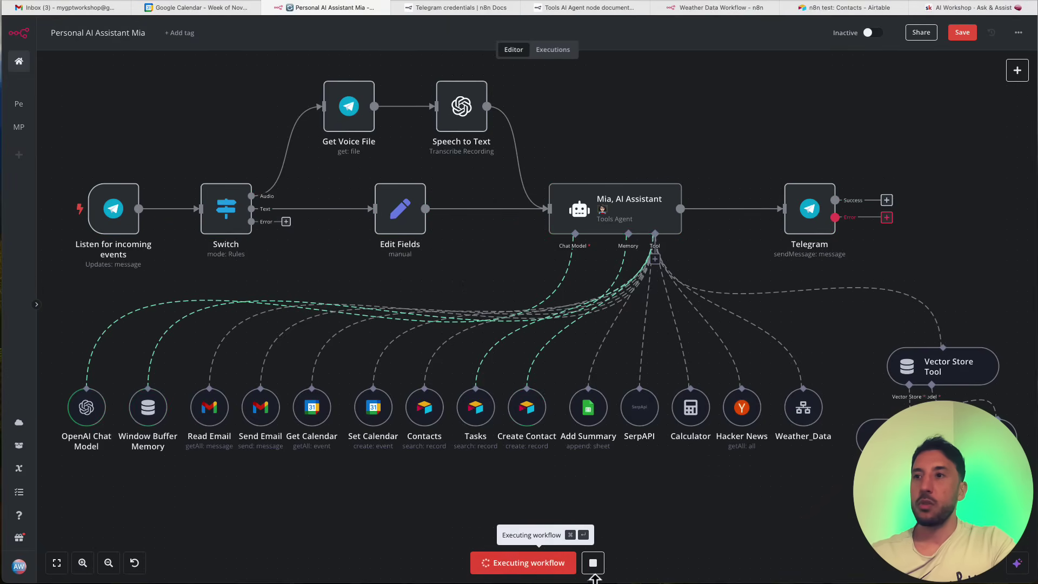
{"action": "key", "text": "super+Tab"}
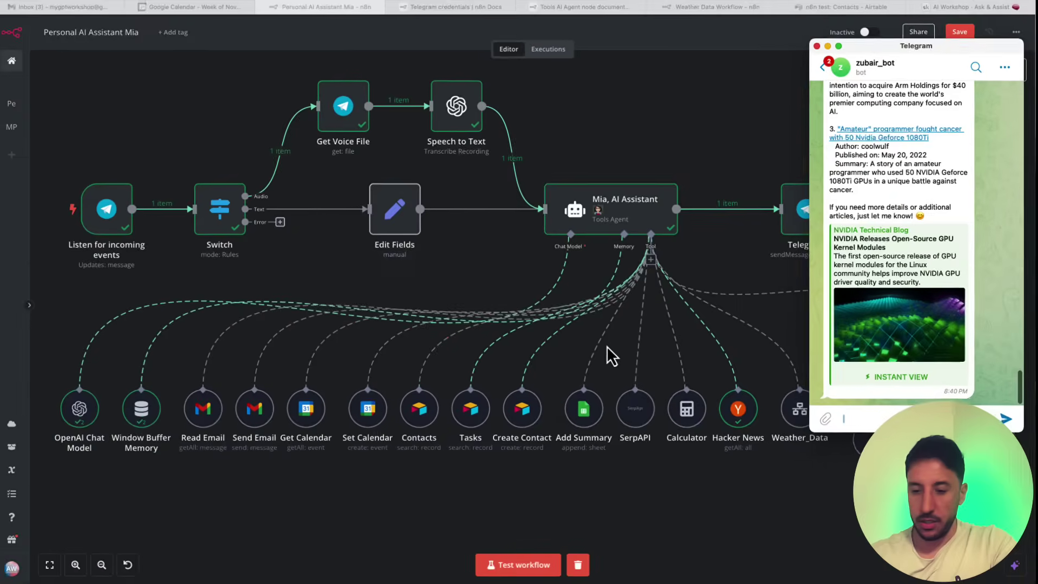
Clear the Hacker News run, restart the workflow test, and ask the Telegram bot for a quick summary of the latest election results.
{"action": "left_click", "coordinate": [625, 519]}
{"action": "left_click", "coordinate": [578, 565]}
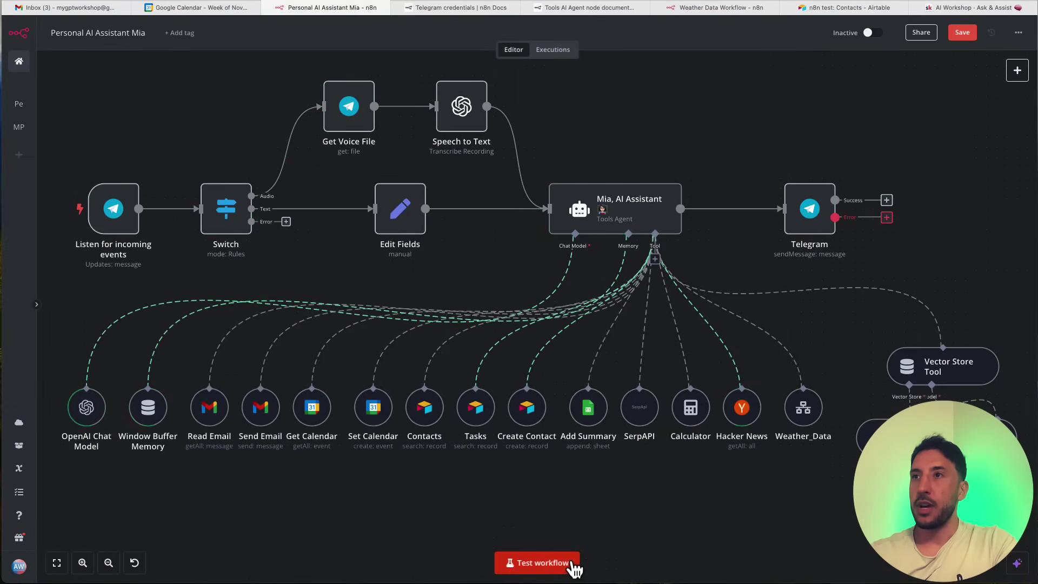
{"action": "left_click", "coordinate": [573, 563]}
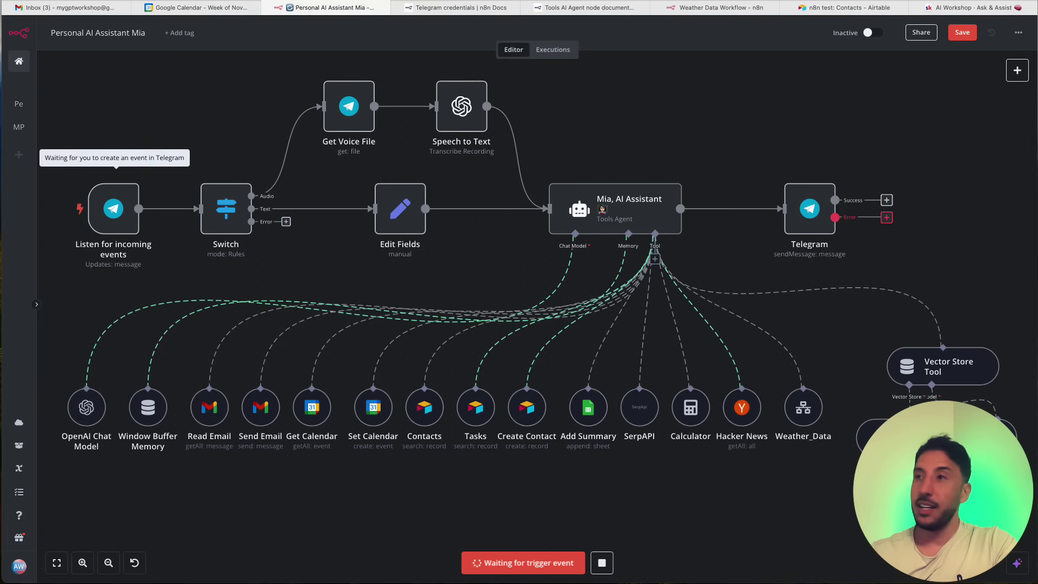
{"action": "key", "text": "super+Tab"}
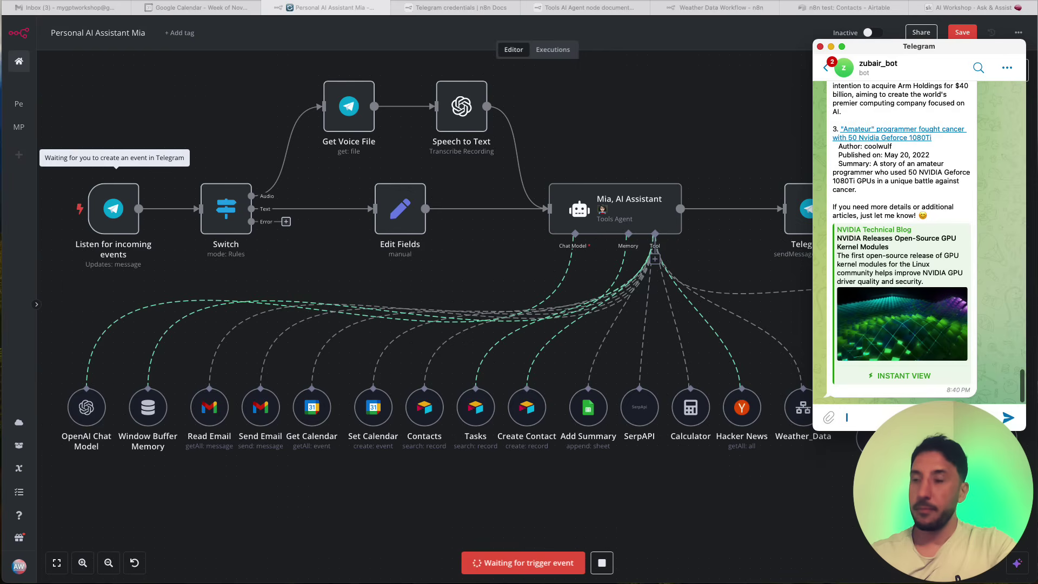
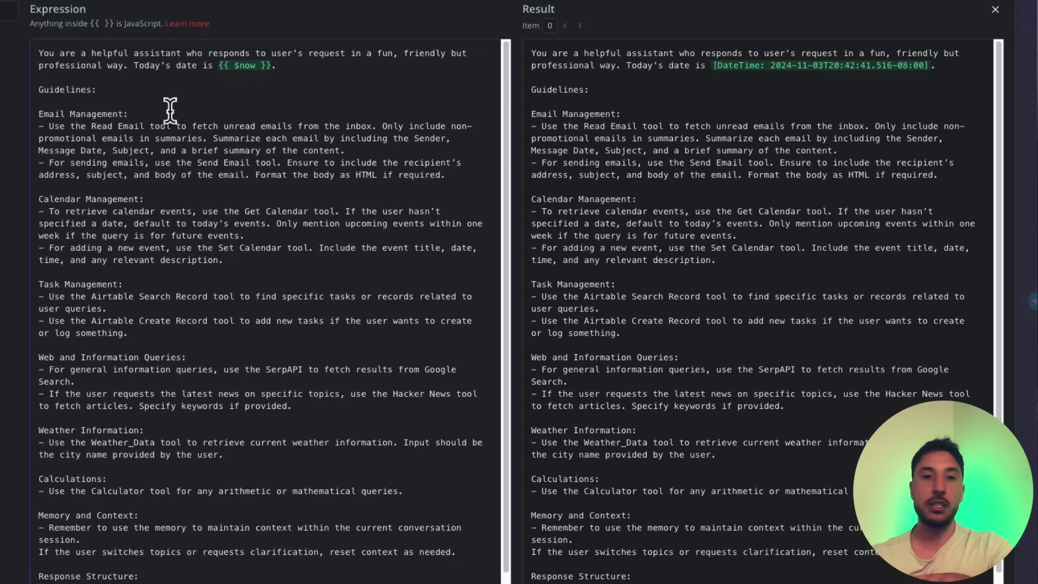
Review the guidelines in the Mia agent's system message, including the {{ $now }} date expression, and return to the canvas.
{"action": "left_click", "coordinate": [157, 74]}
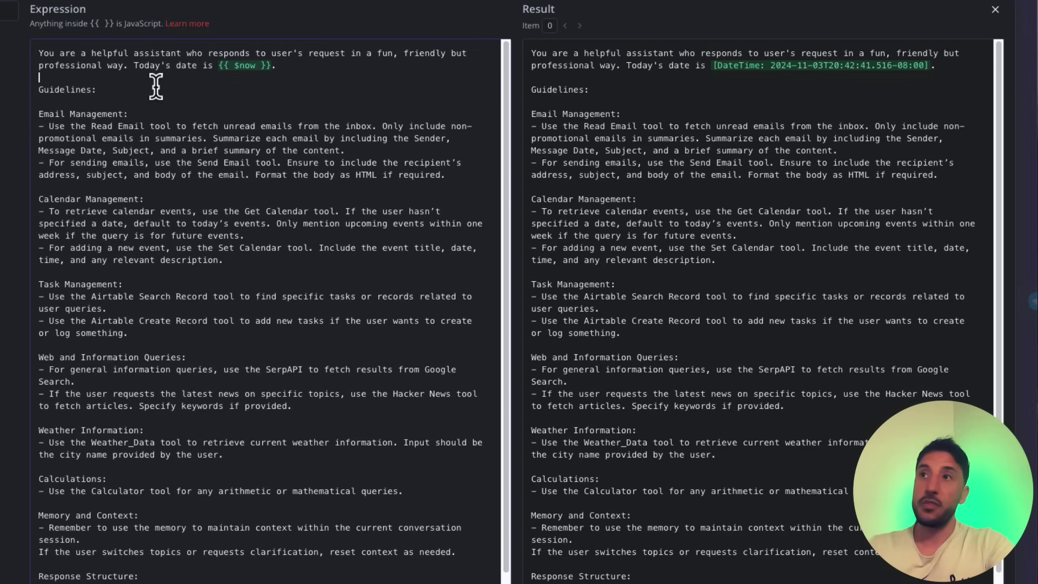
{"action": "left_click", "coordinate": [317, 1]}
{"action": "left_click", "coordinate": [725, 27]}
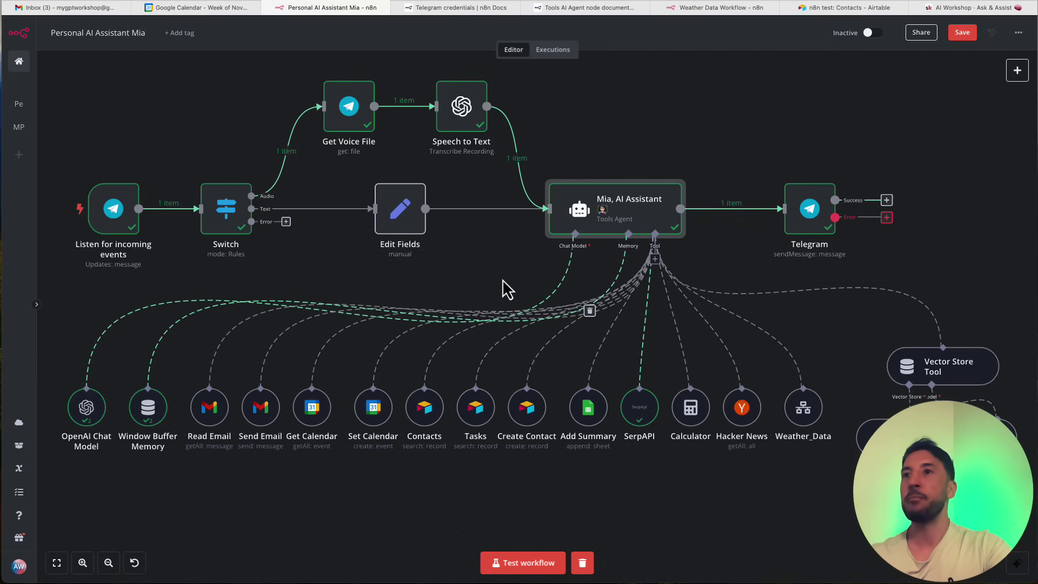
Open the Window Buffer Memory node and examine the Key expression that takes the session ID from the Telegram sender's ID.
{"action": "double_click", "coordinate": [148, 406]}
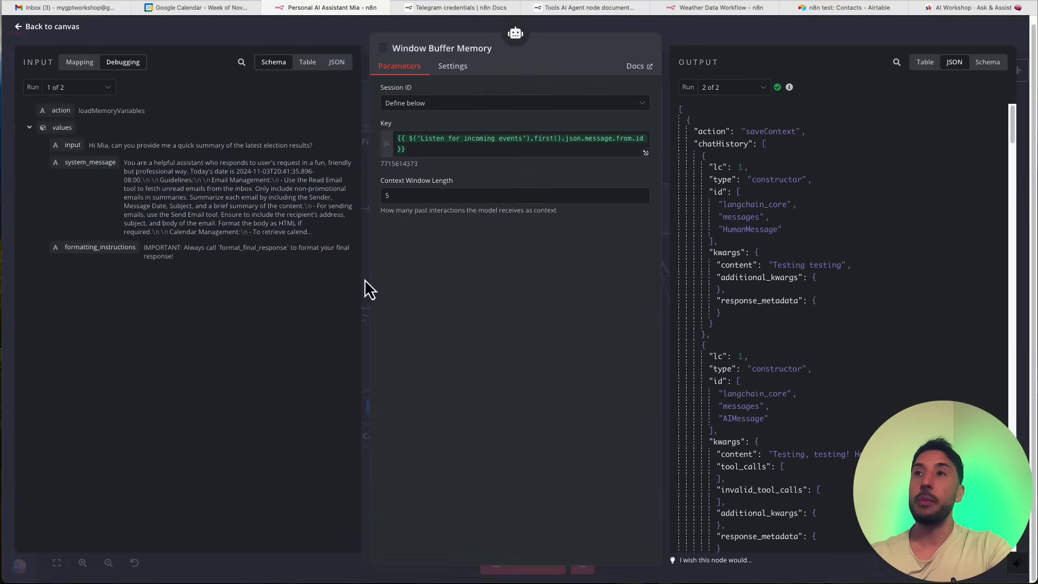
{"action": "triple_click", "coordinate": [444, 145]}
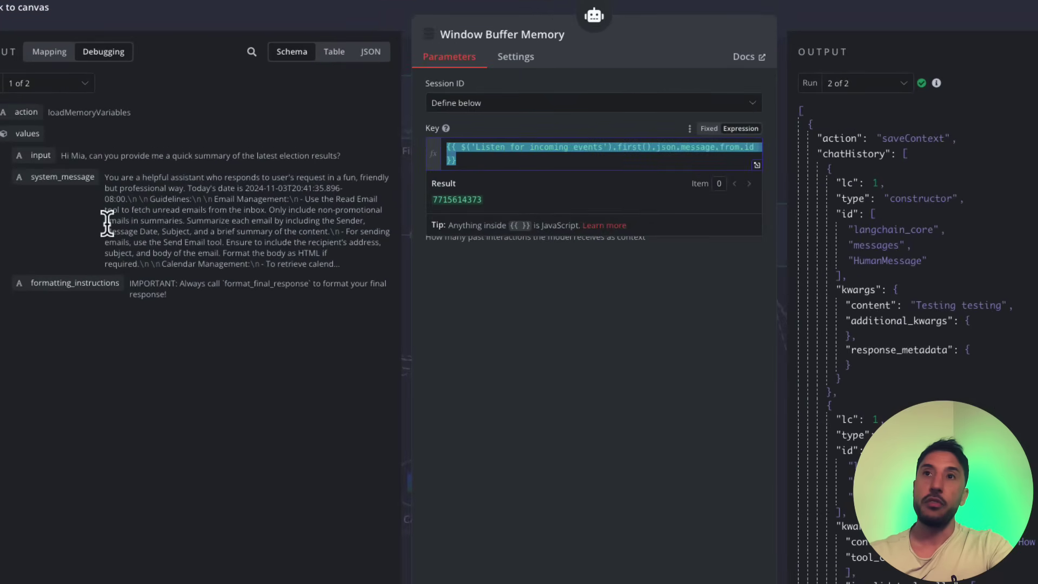
{"action": "left_click", "coordinate": [573, 192]}
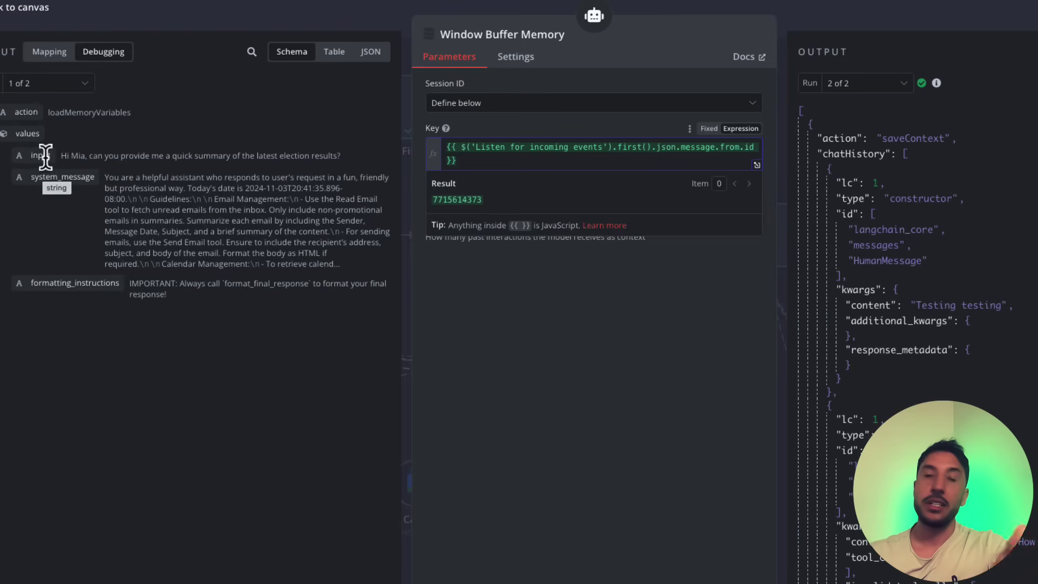
{"action": "triple_click", "coordinate": [600, 166]}
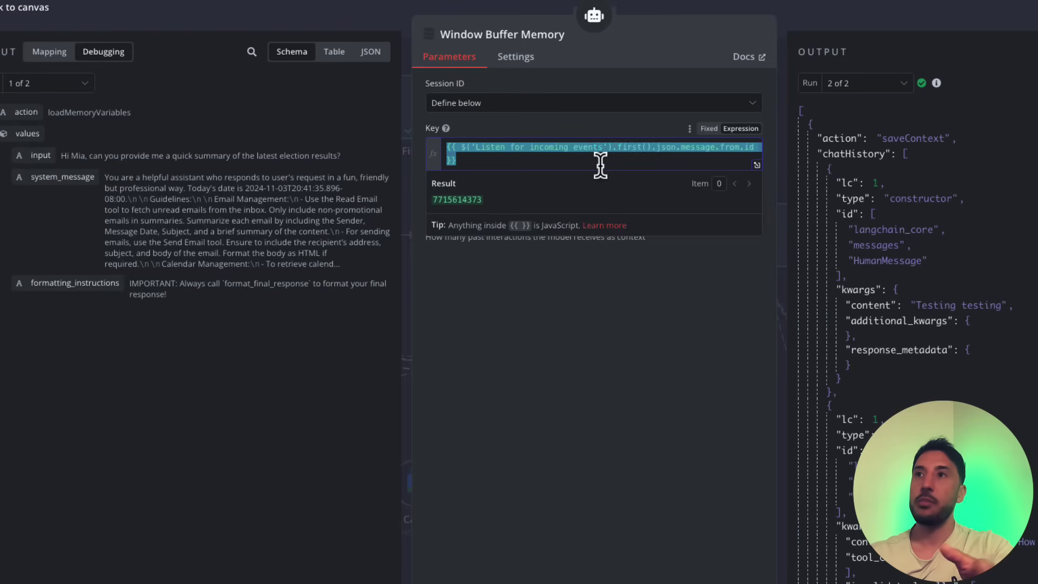
Leave the memory node, open the final Telegram node and examine the Chat ID expression that takes the sender's ID from the incoming event.
{"action": "left_click", "coordinate": [800, 1]}
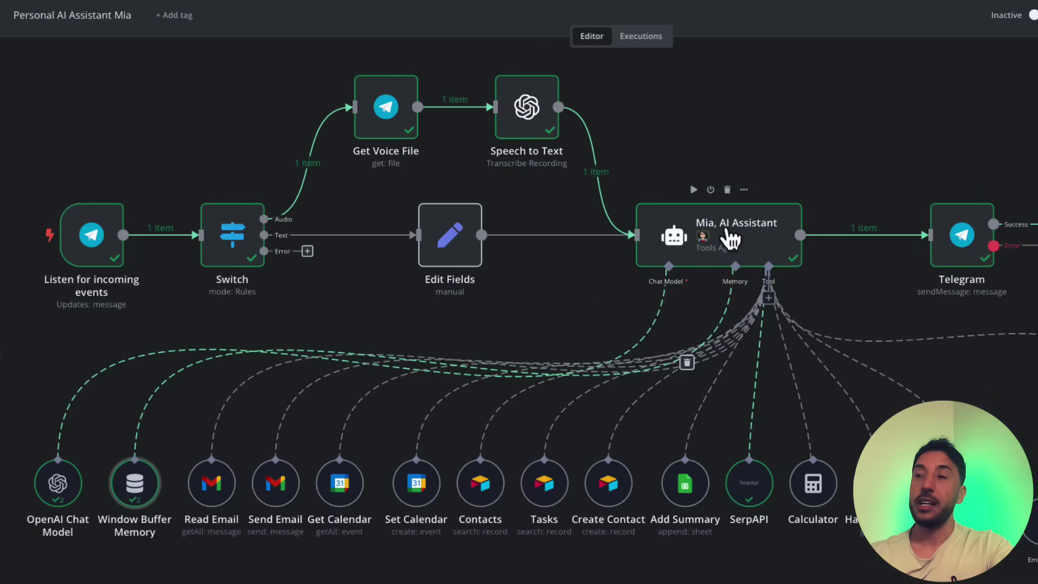
{"action": "double_click", "coordinate": [946, 250]}
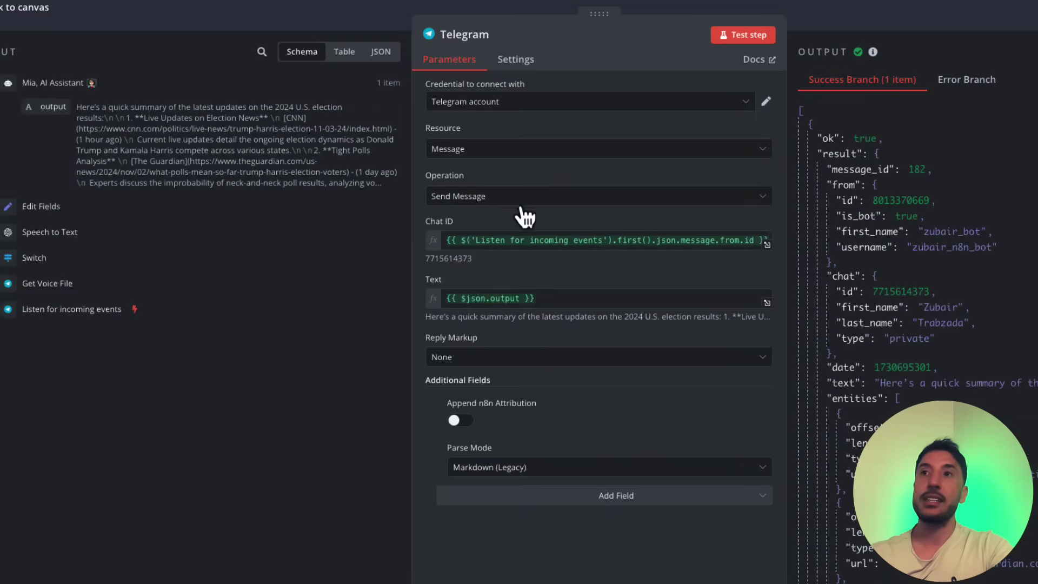
{"action": "left_click_drag", "start_coordinate": [460, 240], "coordinate": [873, 243]}
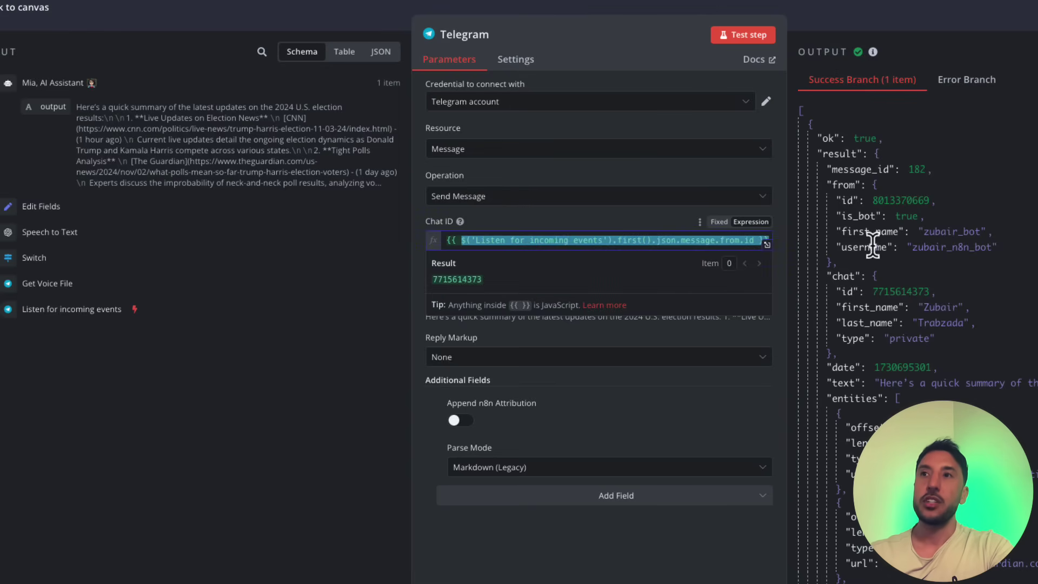
{"action": "left_click", "coordinate": [569, 244]}
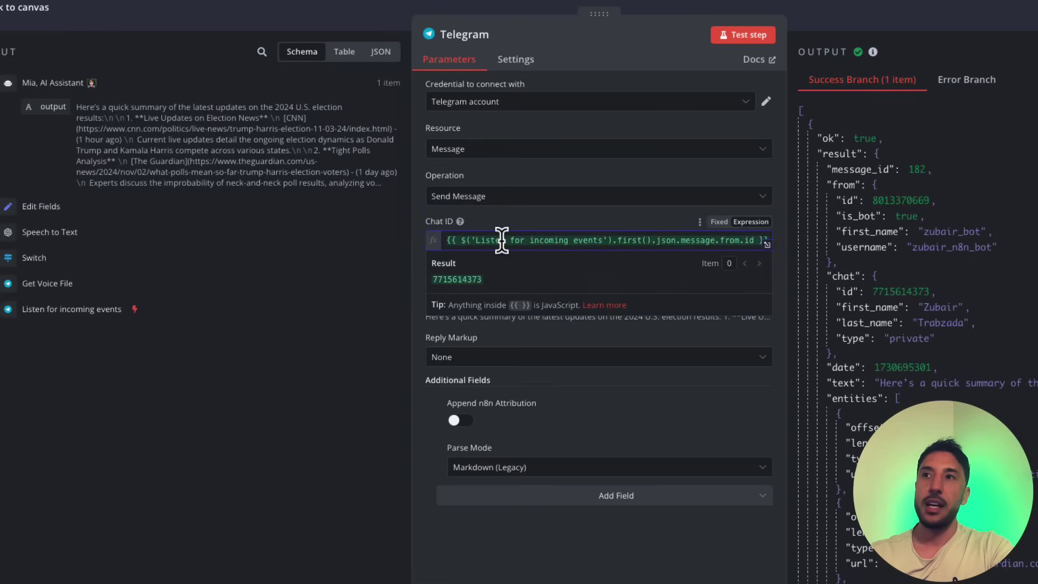
{"action": "left_click", "coordinate": [580, 401]}
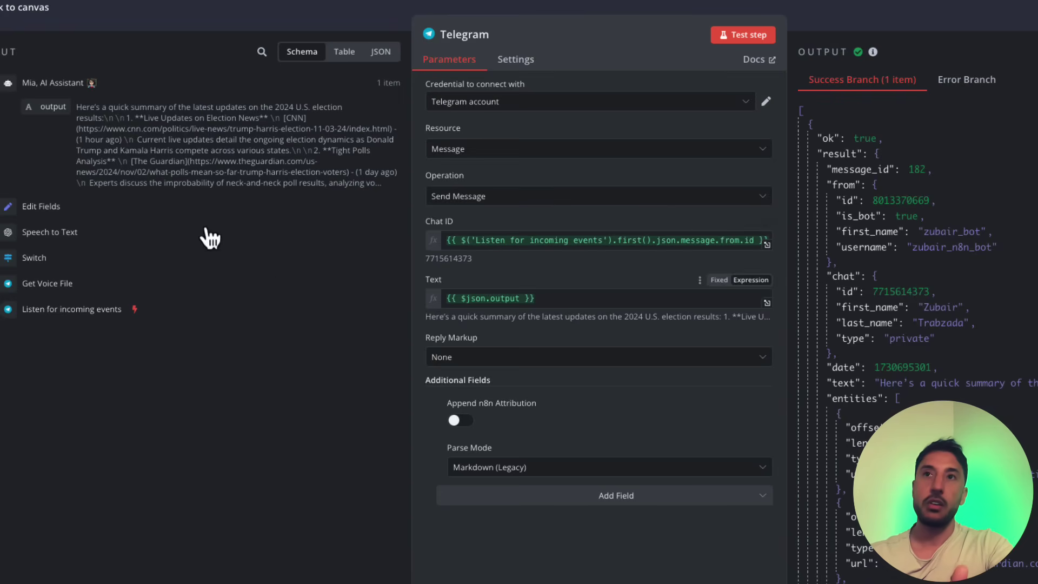
Inspect the Mia agent's output feeding the Telegram node's Text field, show the node's output as a table, and return to the canvas.
{"action": "mouse_move", "coordinate": [55, 116]}
{"action": "left_mouse_down"}
{"action": "mouse_move", "coordinate": [48, 135]}
{"action": "mouse_move", "coordinate": [48, 111]}
{"action": "mouse_move", "coordinate": [52, 121]}
{"action": "left_mouse_up"}
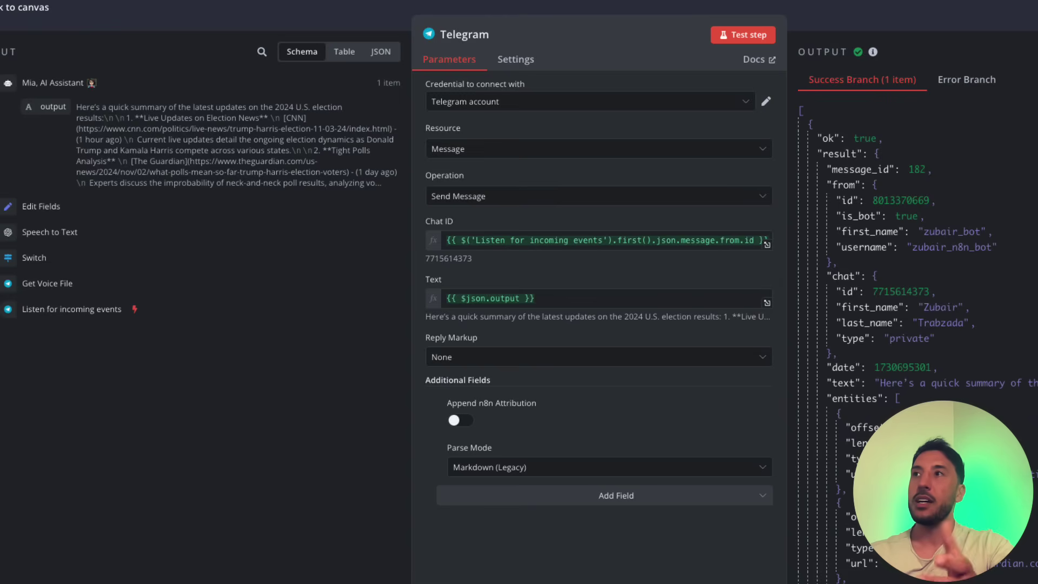
{"action": "left_click", "coordinate": [1037, 52]}
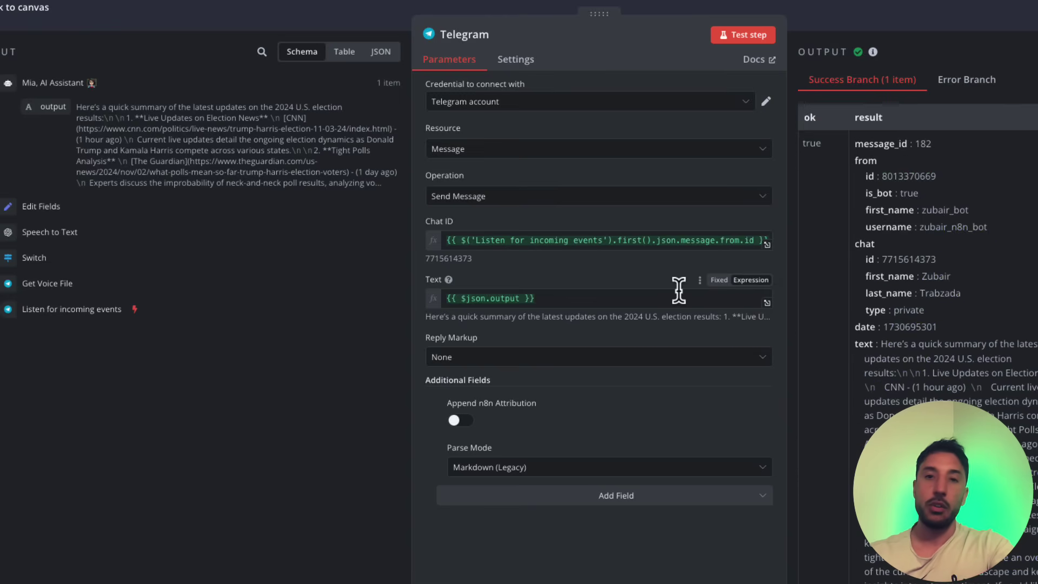
{"action": "left_click", "coordinate": [836, 25]}
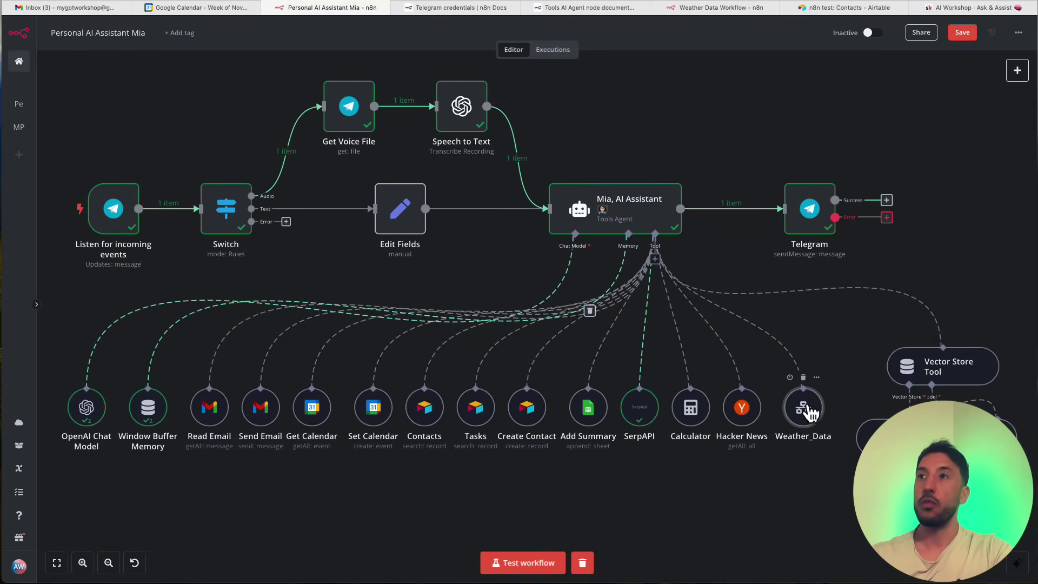
Check the Weather_Data tool node, view the linked Weather Data Workflow, and return to the Personal AI Assistant Mia workflow.
{"action": "double_click", "coordinate": [810, 410]}
{"action": "left_click", "coordinate": [756, 42]}
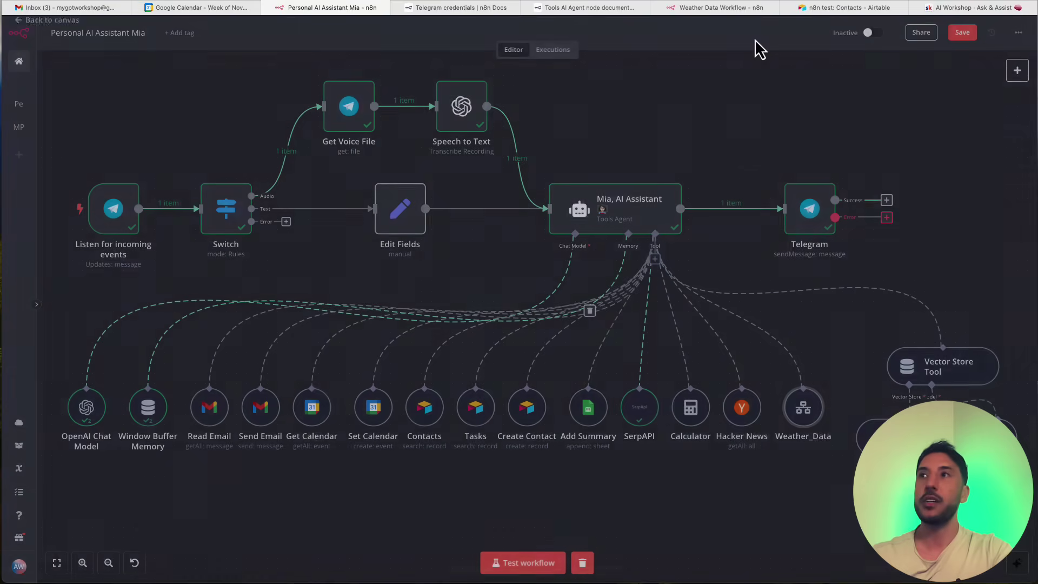
{"action": "left_click", "coordinate": [730, 8]}
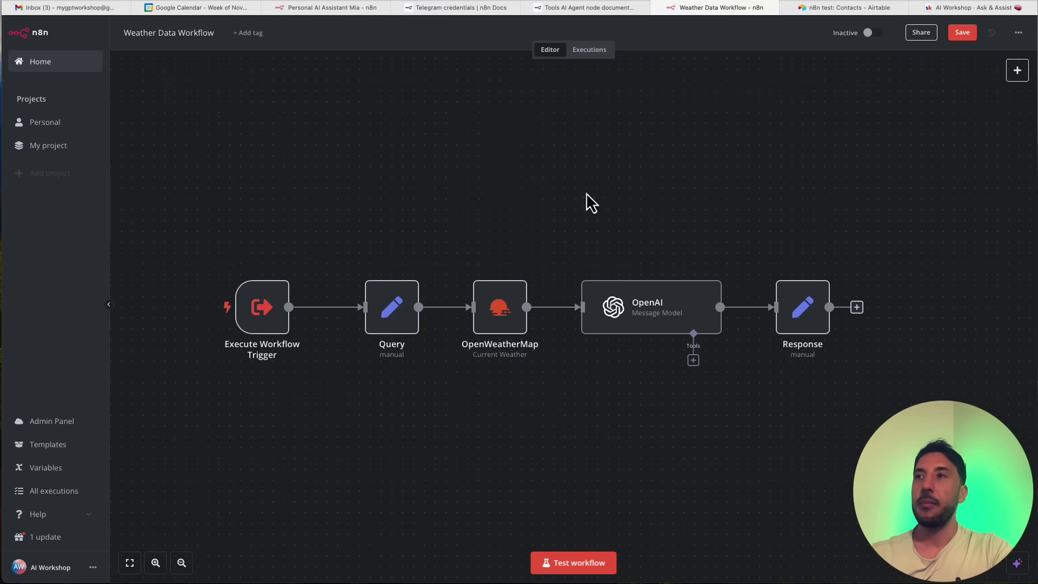
{"action": "left_click", "coordinate": [329, 12]}
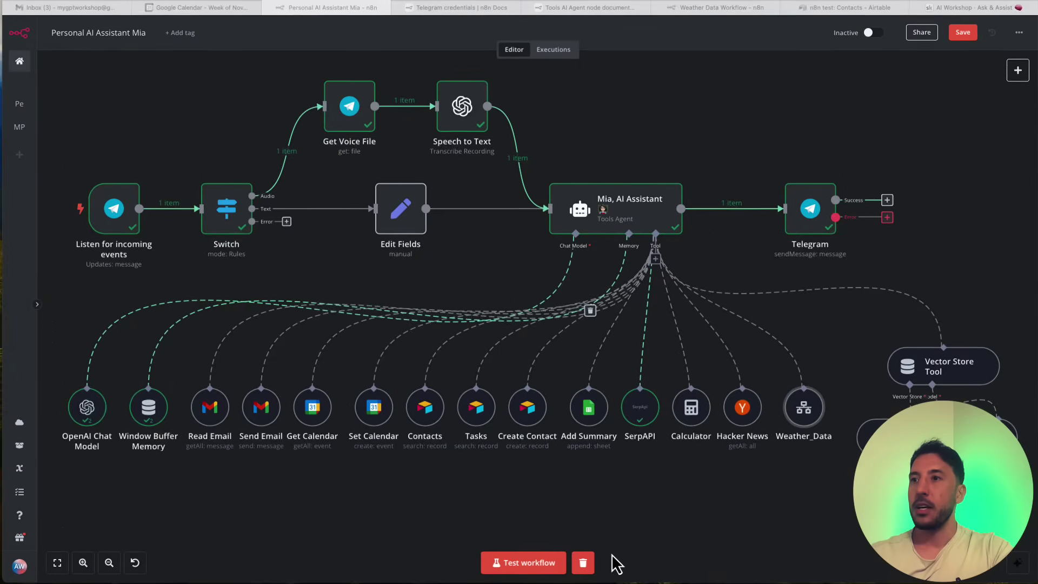
Clear the previous execution, start a workflow test, and send the Telegram bot a voice request for the current weather in San Francisco.
{"action": "left_click", "coordinate": [589, 567]}
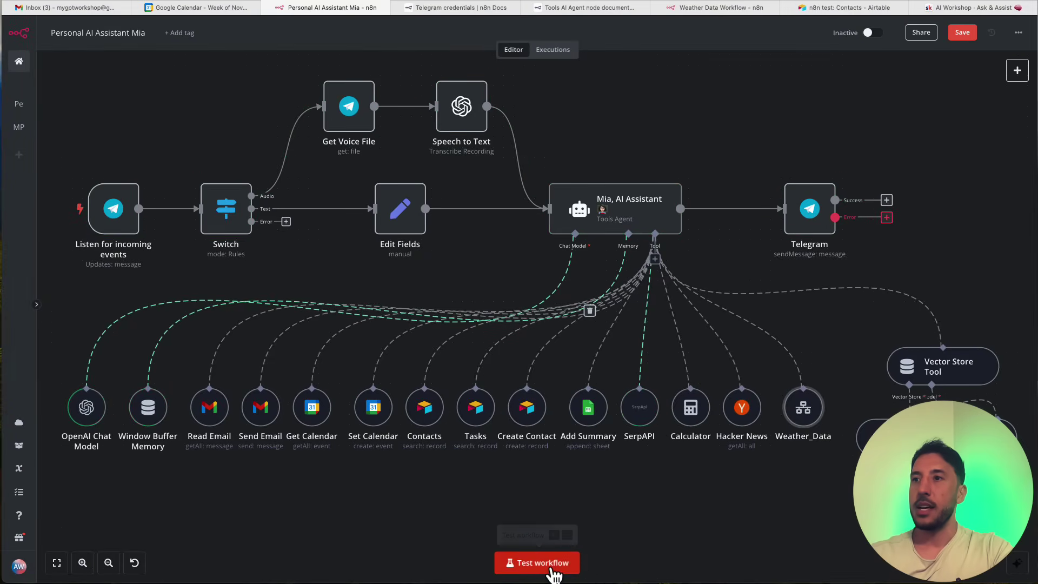
{"action": "left_click", "coordinate": [546, 567]}
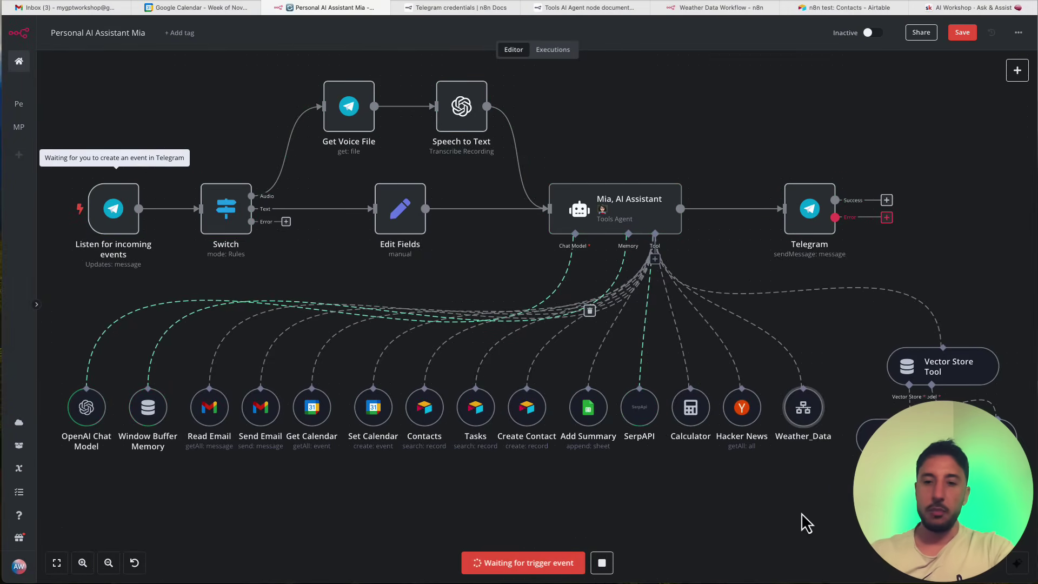
{"action": "key", "text": "super+Tab"}
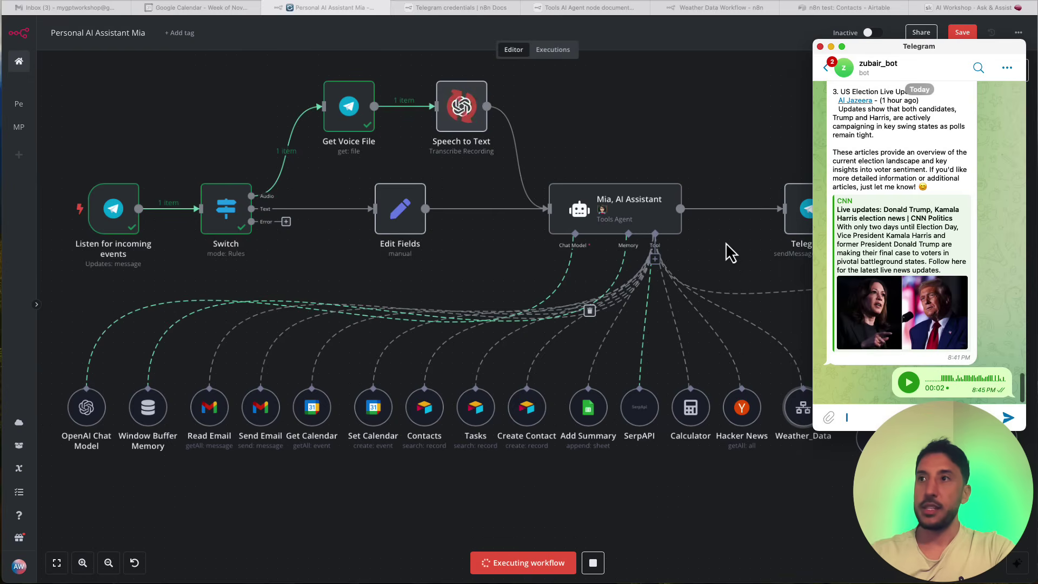
Reposition the Telegram chat beside the workflow, read the bot's full weather reply, and return to the n8n canvas.
{"action": "left_click_drag", "start_coordinate": [928, 48], "coordinate": [982, 46]}
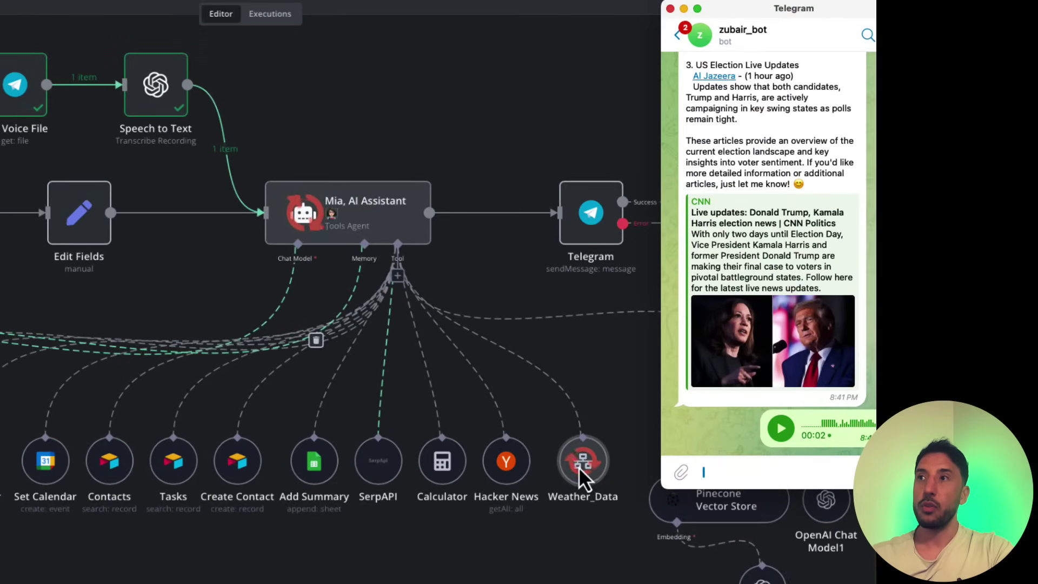
{"action": "left_click_drag", "start_coordinate": [843, 19], "coordinate": [832, 20]}
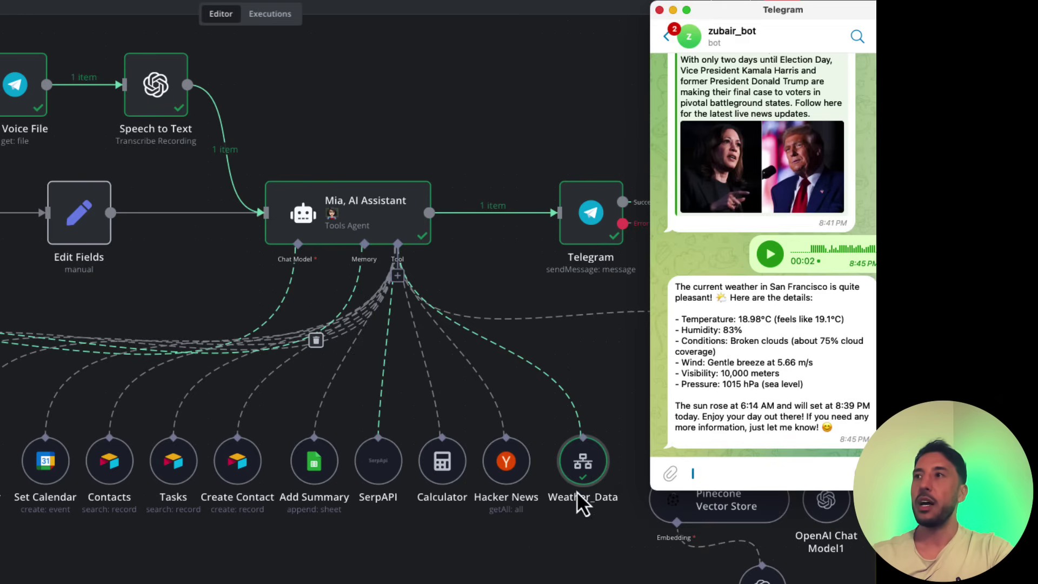
{"action": "left_click_drag", "start_coordinate": [838, 21], "coordinate": [790, 19]}
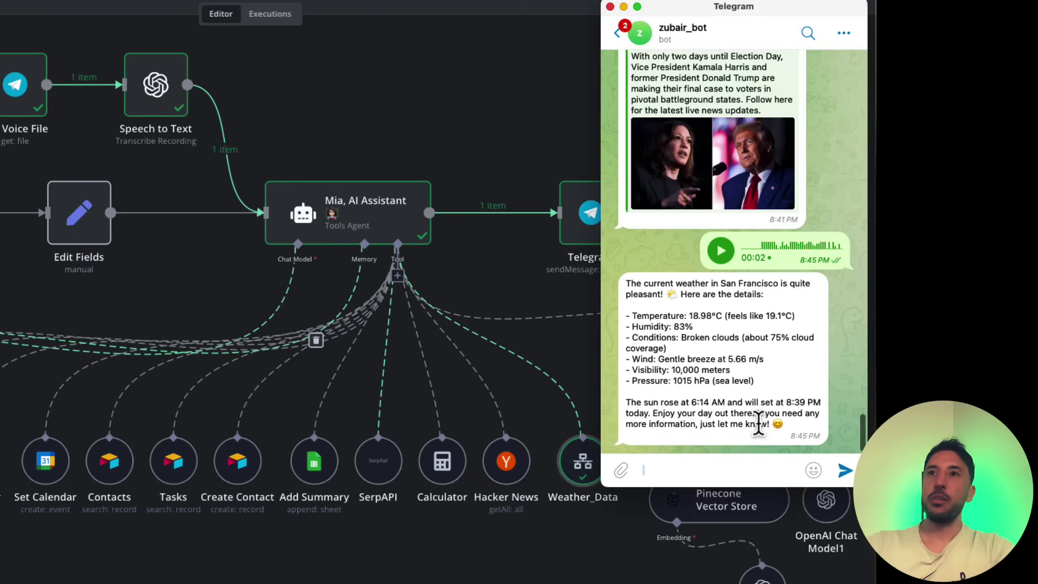
{"action": "left_click", "coordinate": [503, 184]}
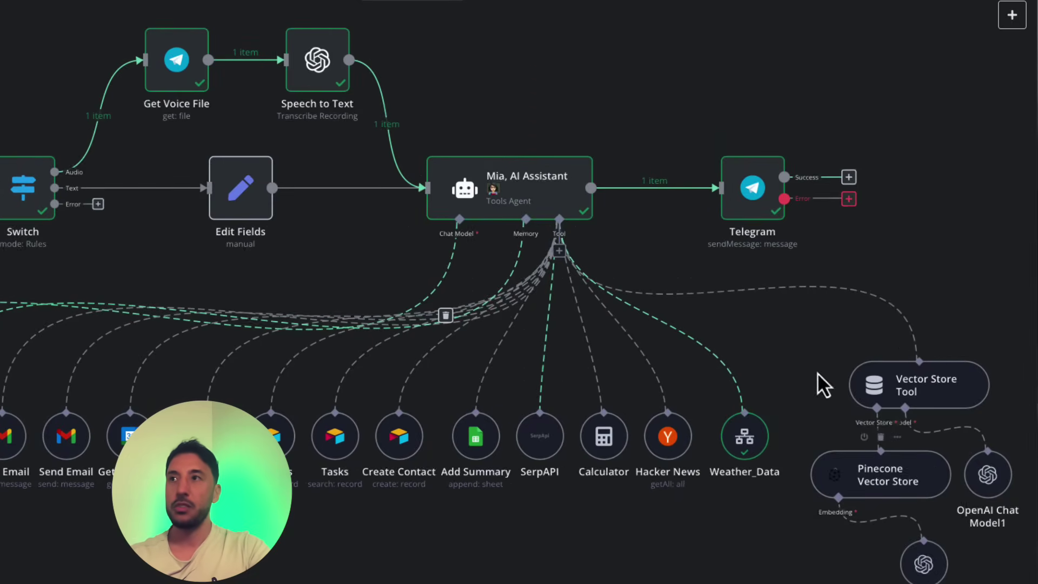
Browse the list of tool nodes that can be attached to the Mia agent, and close it without adding one.
{"action": "left_click", "coordinate": [560, 251]}
{"action": "scroll", "coordinate": [871, 477], "scroll_direction": "down", "scroll_amount": 12}
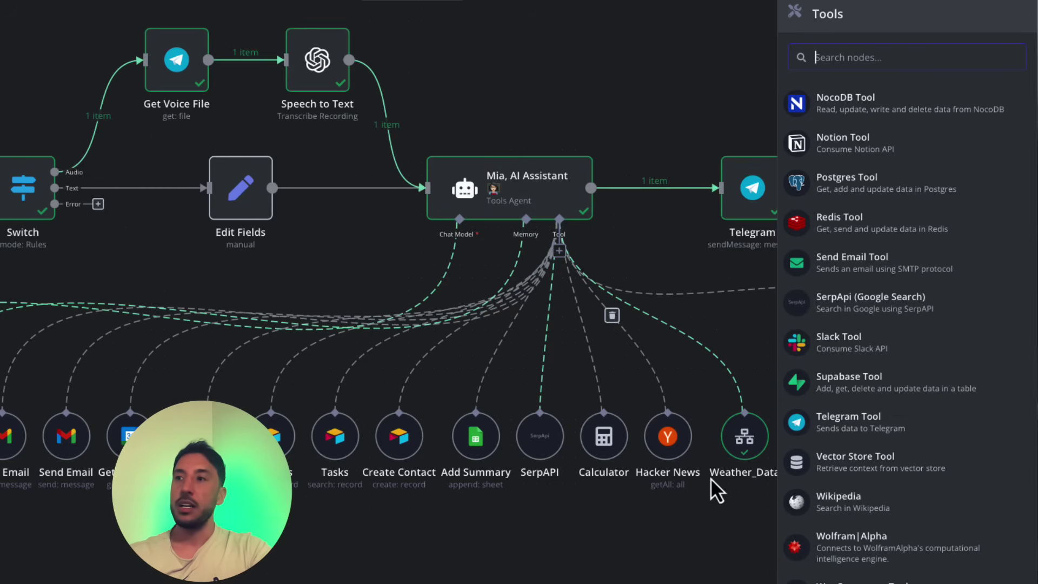
{"action": "scroll", "coordinate": [892, 446], "scroll_direction": "up", "scroll_amount": 4}
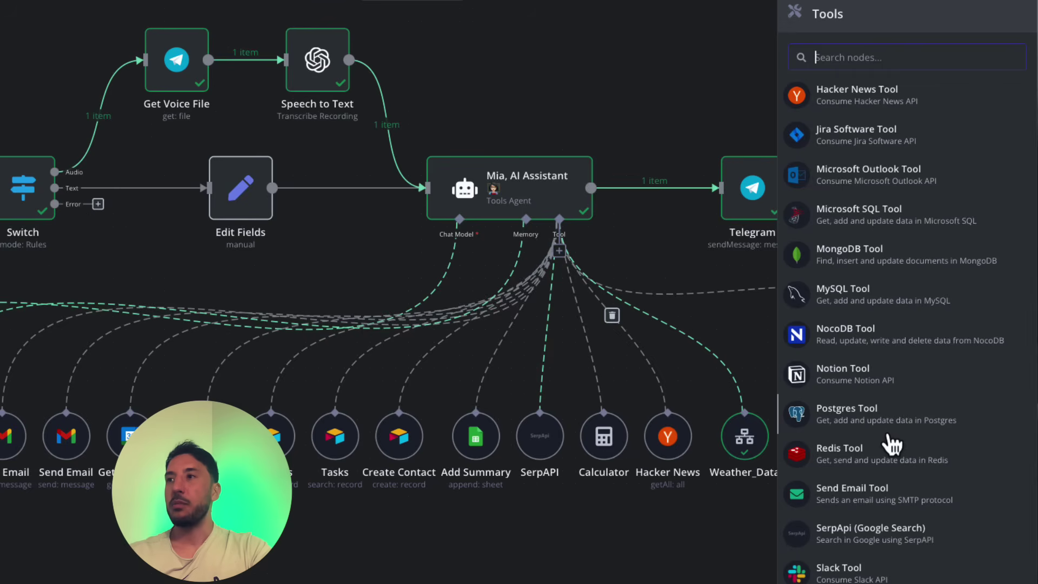
{"action": "scroll", "coordinate": [892, 446], "scroll_direction": "up", "scroll_amount": 3}
{"action": "scroll", "coordinate": [892, 446], "scroll_direction": "down", "scroll_amount": 4}
{"action": "scroll", "coordinate": [892, 446], "scroll_direction": "down", "scroll_amount": 3}
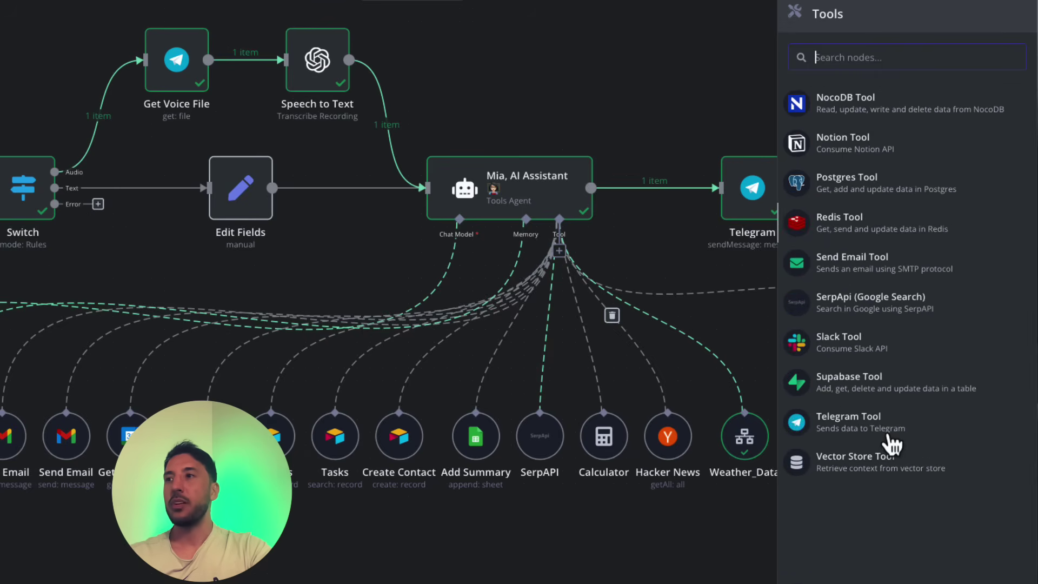
{"action": "left_click", "coordinate": [762, 534]}
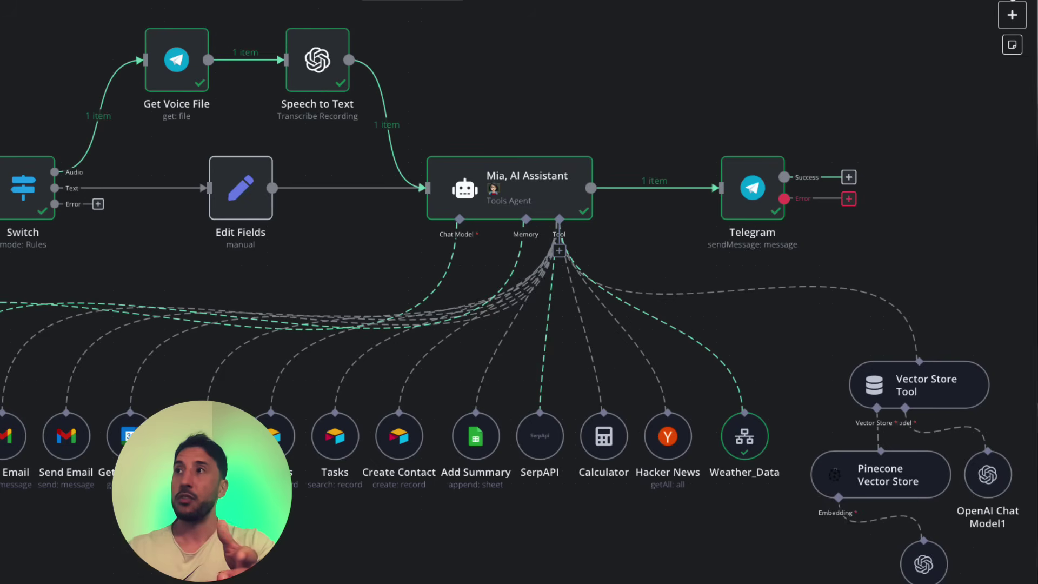
Show where the workflow options offer Import from File, and close them without importing.
{"action": "left_click", "coordinate": [1019, 0]}
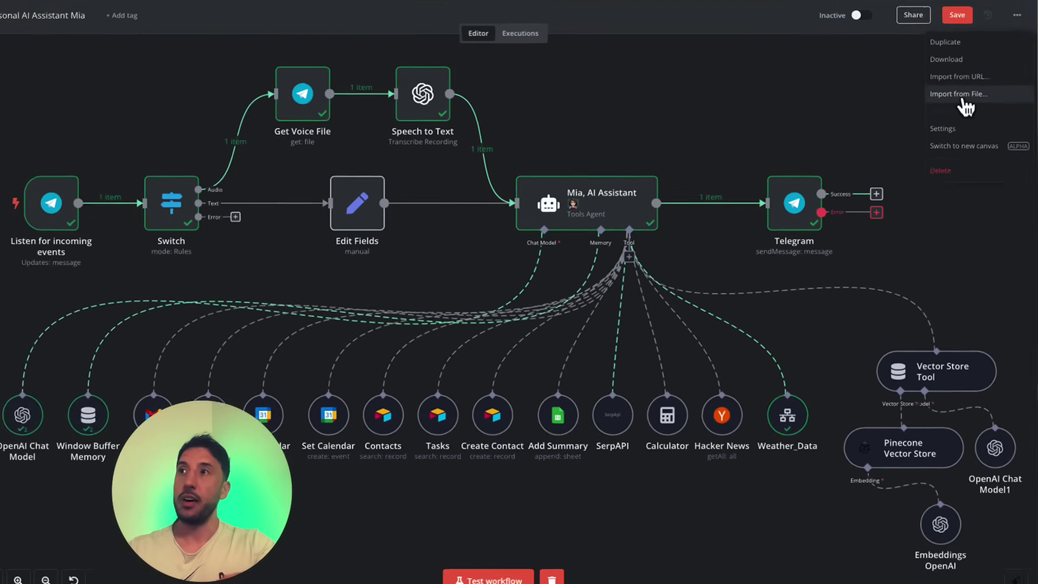
{"action": "left_click", "coordinate": [658, 121]}
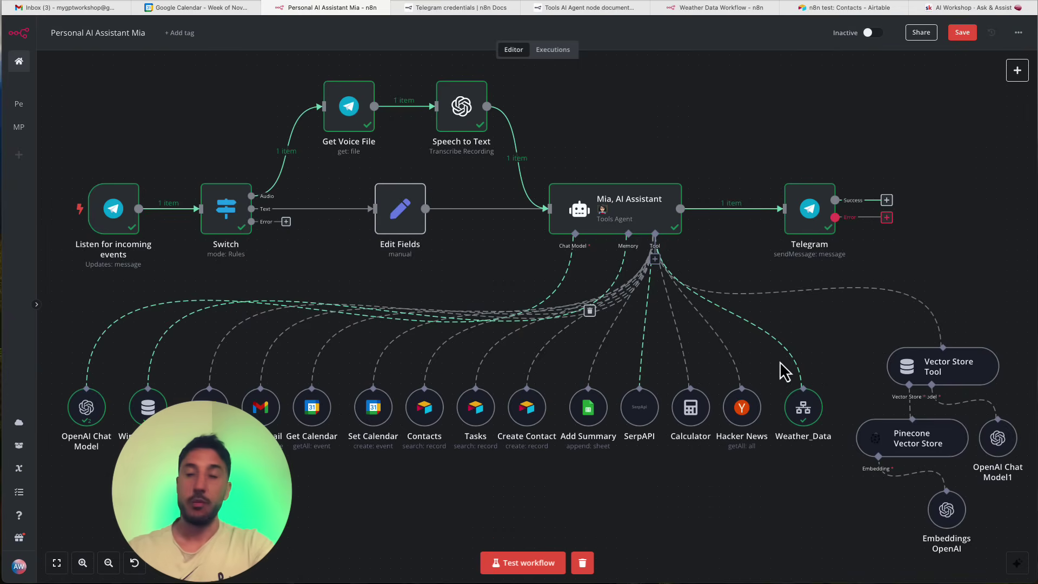
Switch to the AI Workshop community on Skool, look through its Classroom courses and event Calendar, and return to the Mia workflow.
{"action": "left_click", "coordinate": [963, 8]}
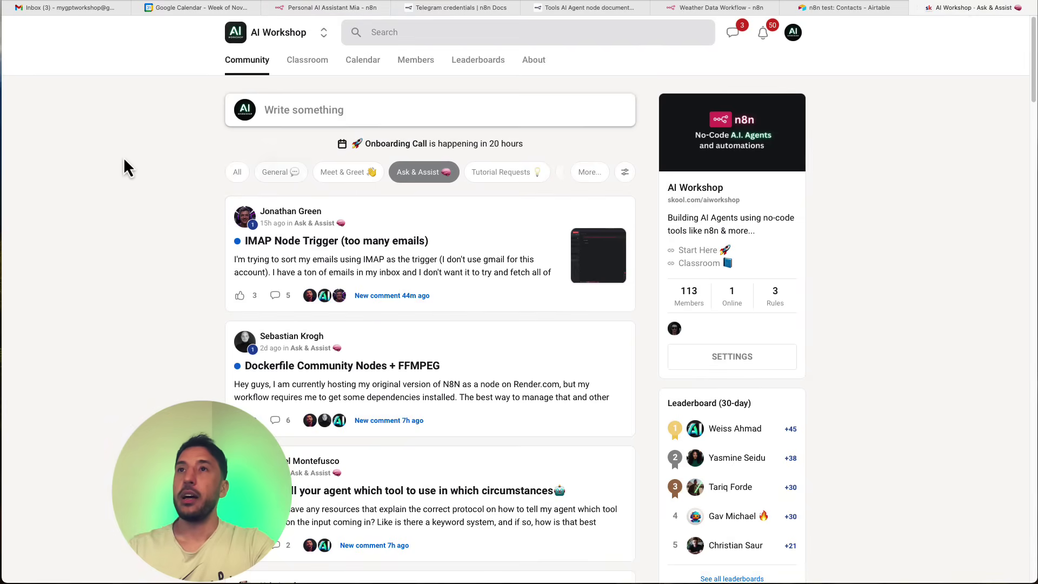
{"action": "left_click", "coordinate": [315, 64]}
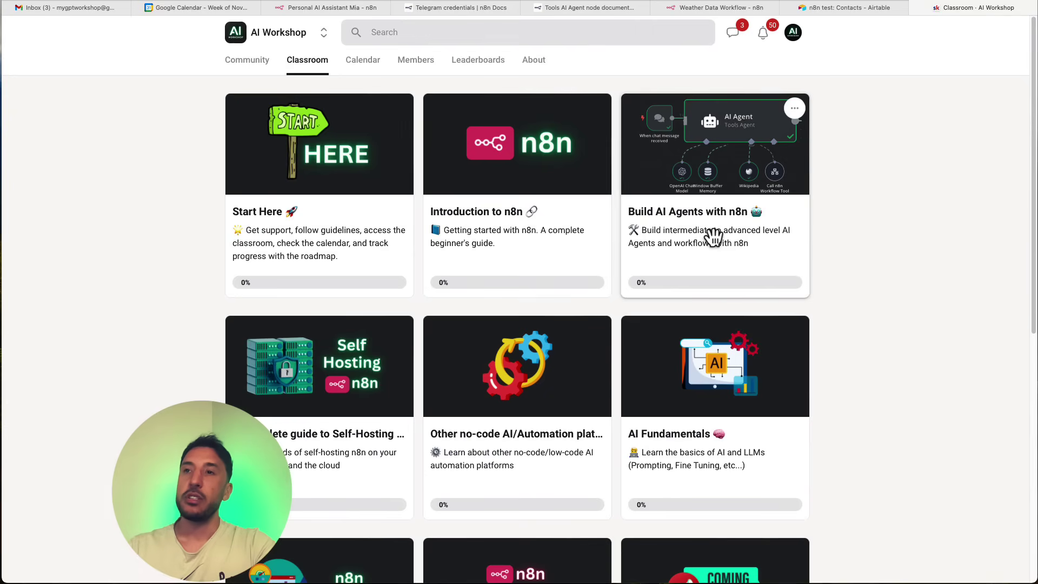
{"action": "scroll", "coordinate": [378, 443], "scroll_direction": "down", "scroll_amount": 4}
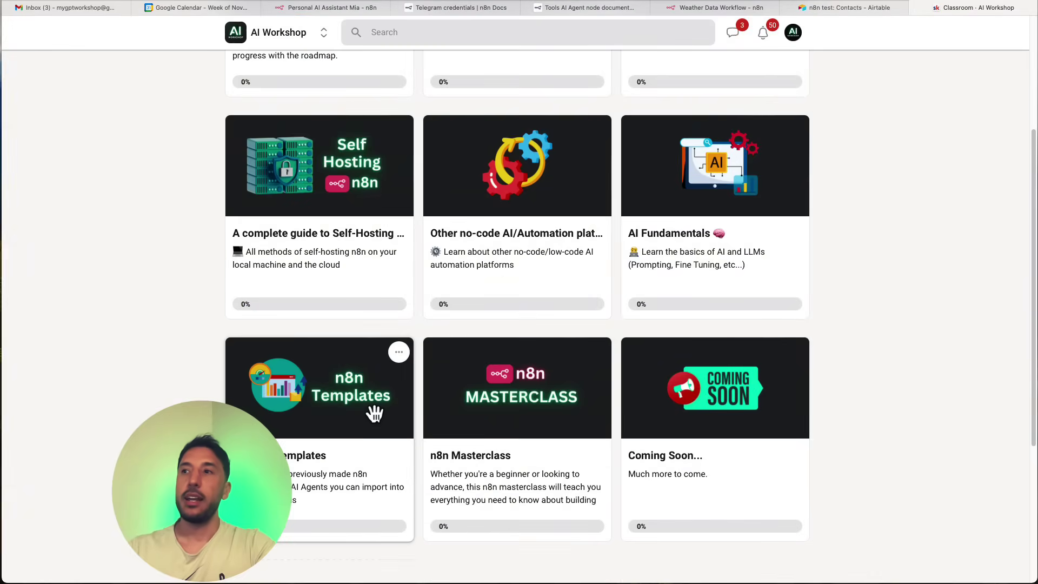
{"action": "scroll", "coordinate": [375, 414], "scroll_direction": "up", "scroll_amount": 4}
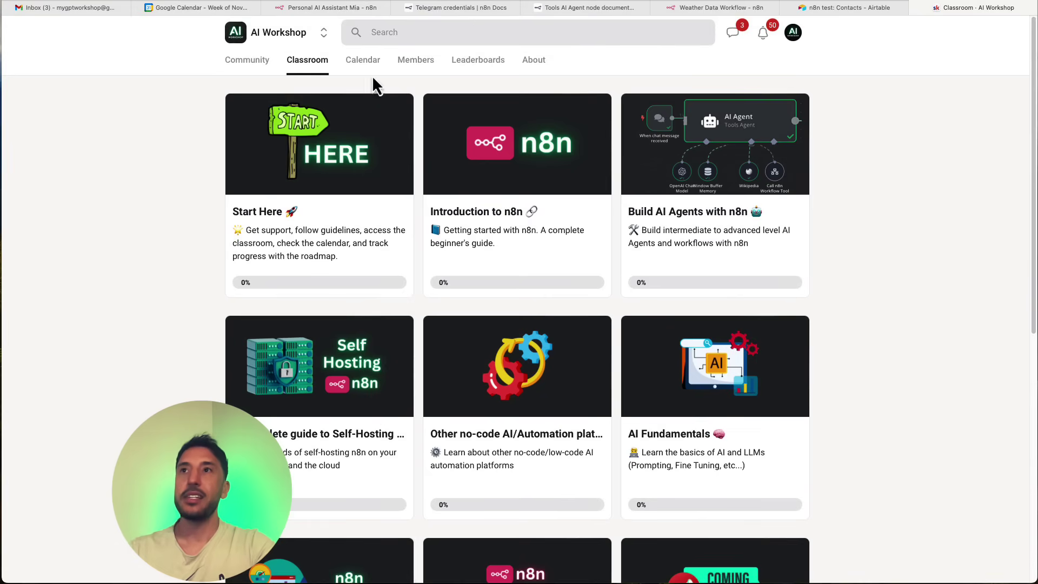
{"action": "left_click", "coordinate": [368, 63]}
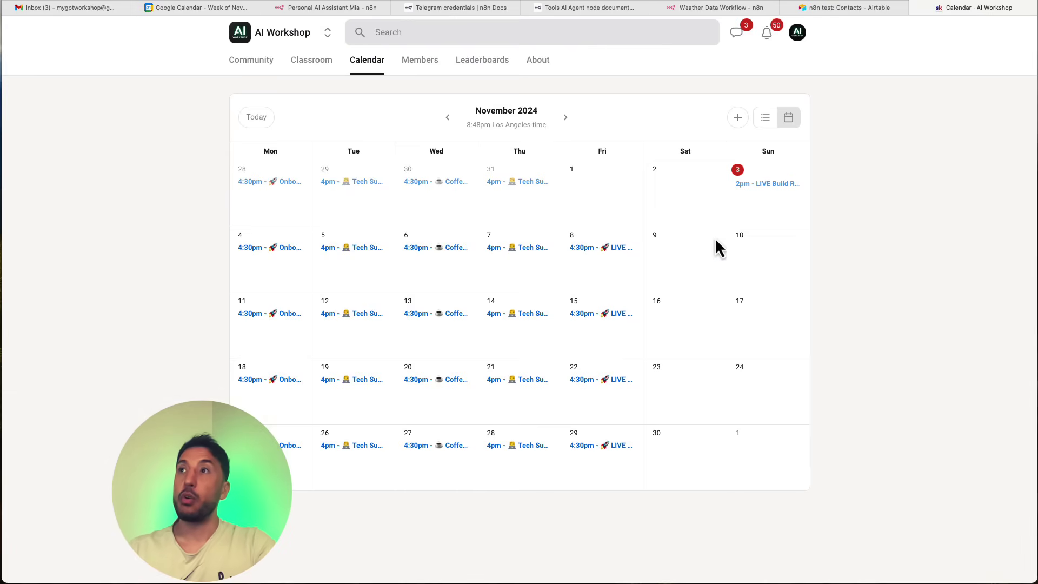
{"action": "left_click", "coordinate": [350, 15]}
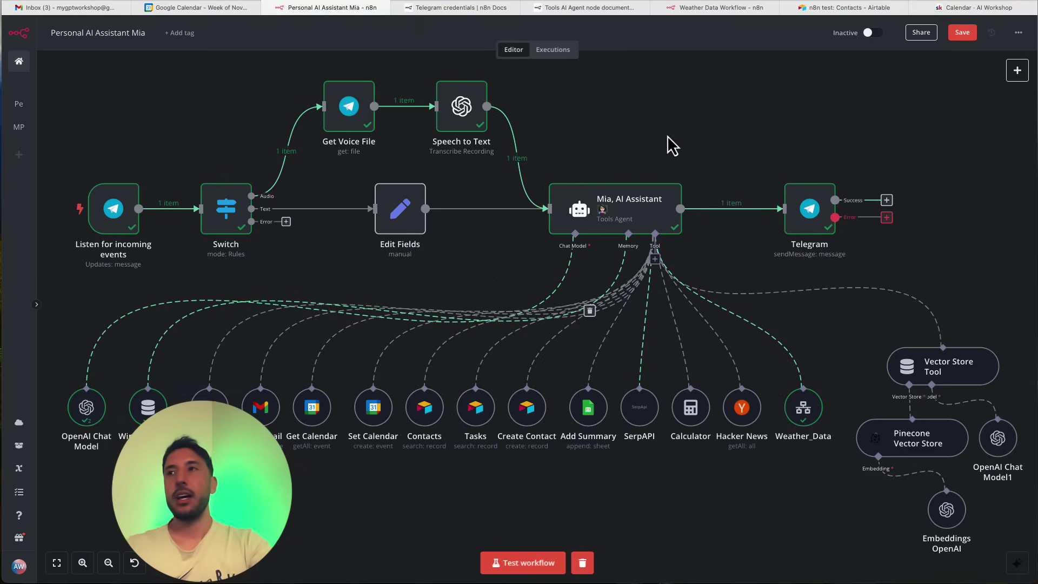